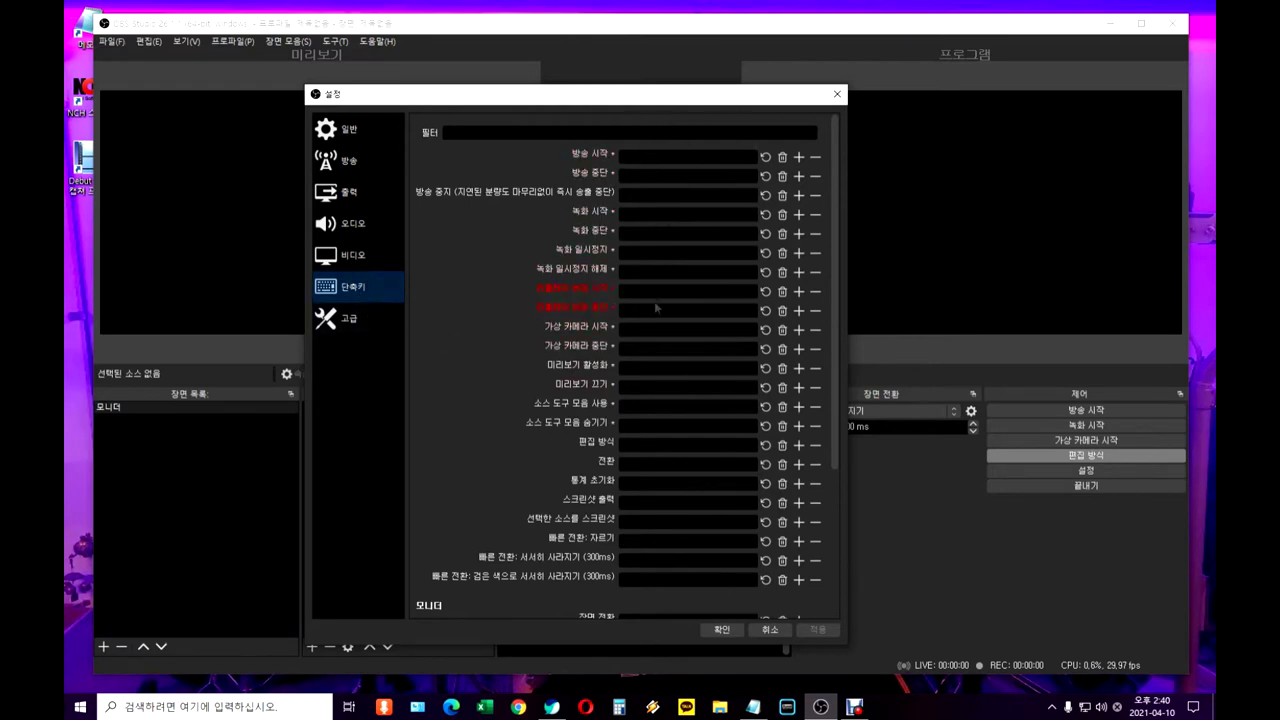
Review the advanced settings and close the settings dialog.
click(358, 318)
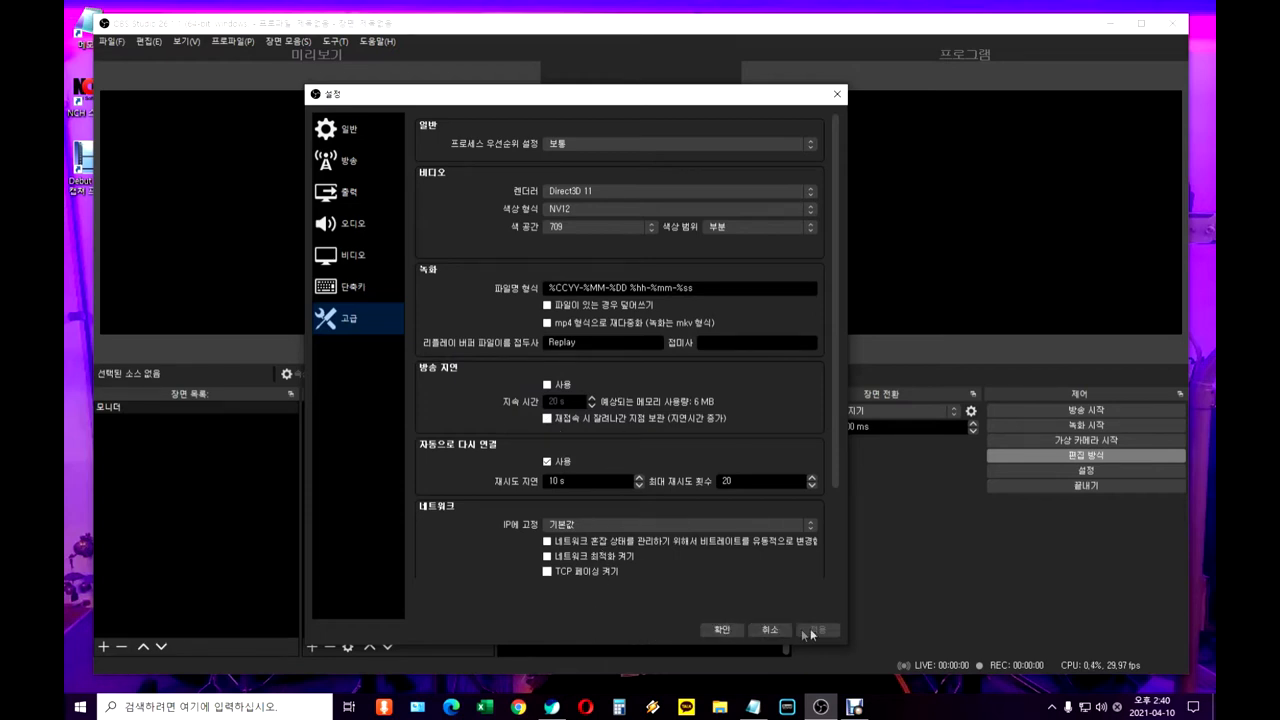
click(722, 630)
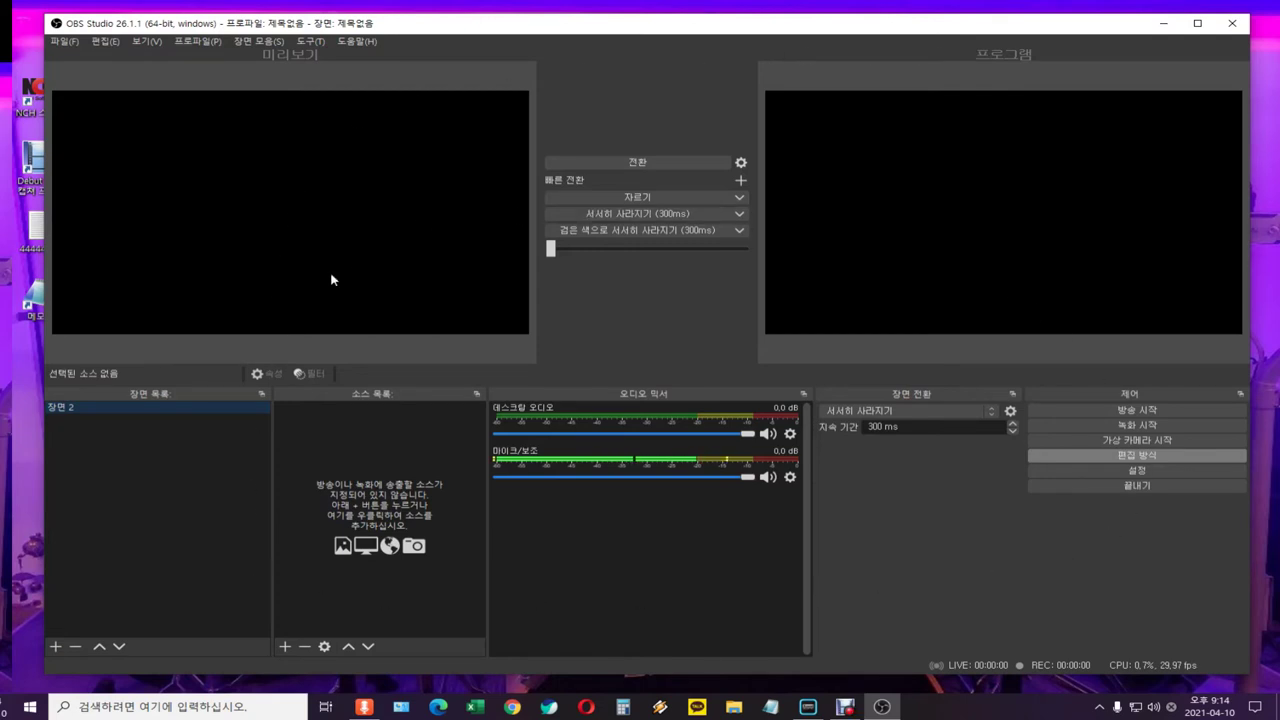
Add a new scene named 방송화면구성.
right_click(107, 449)
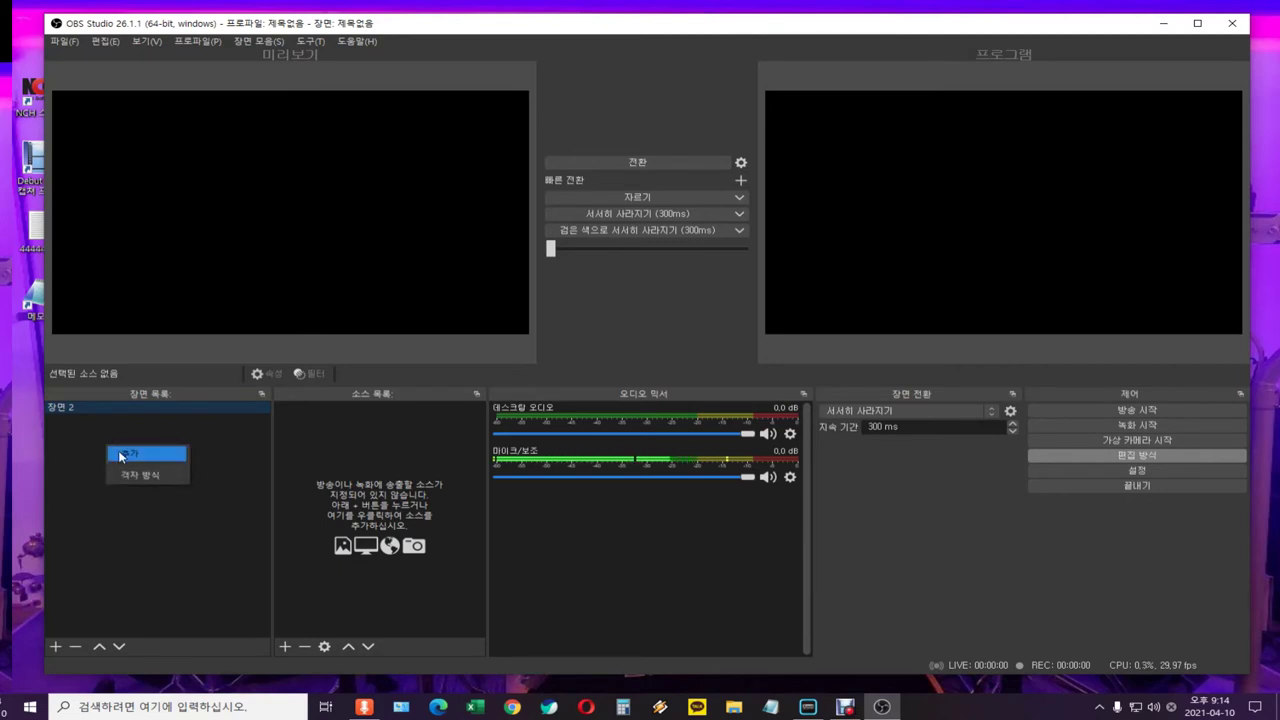
click(117, 454)
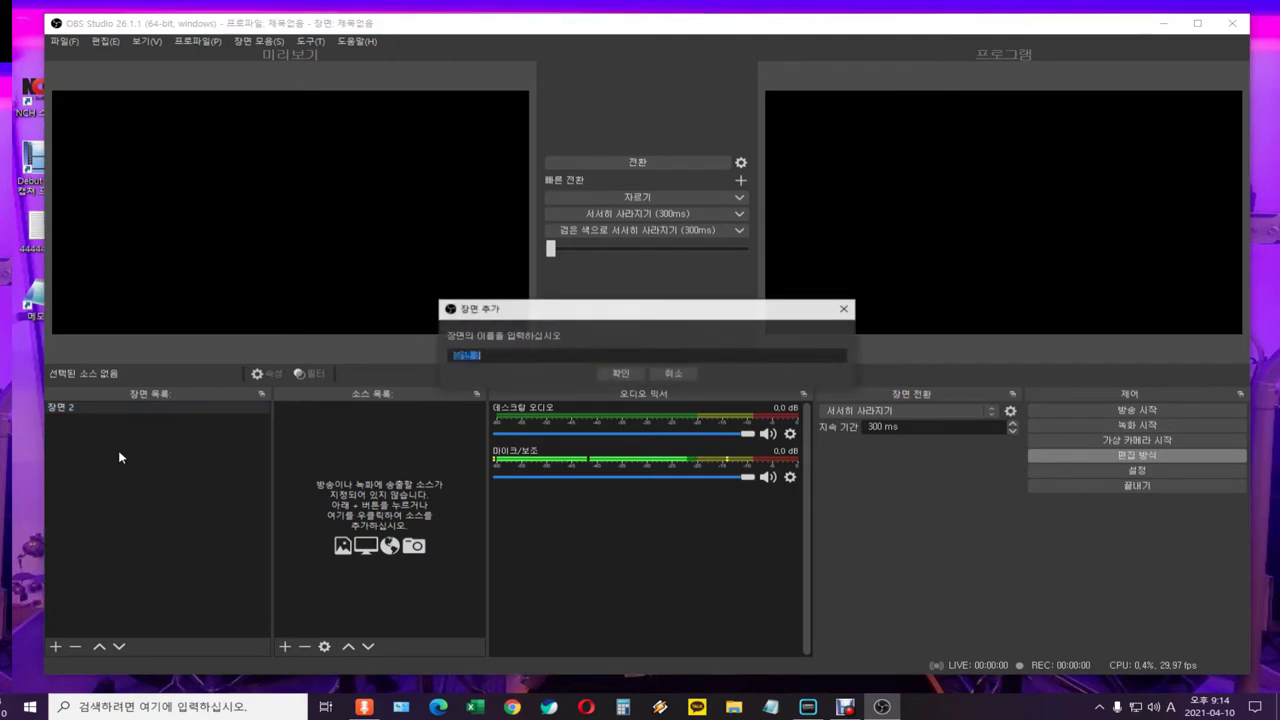
click(541, 358)
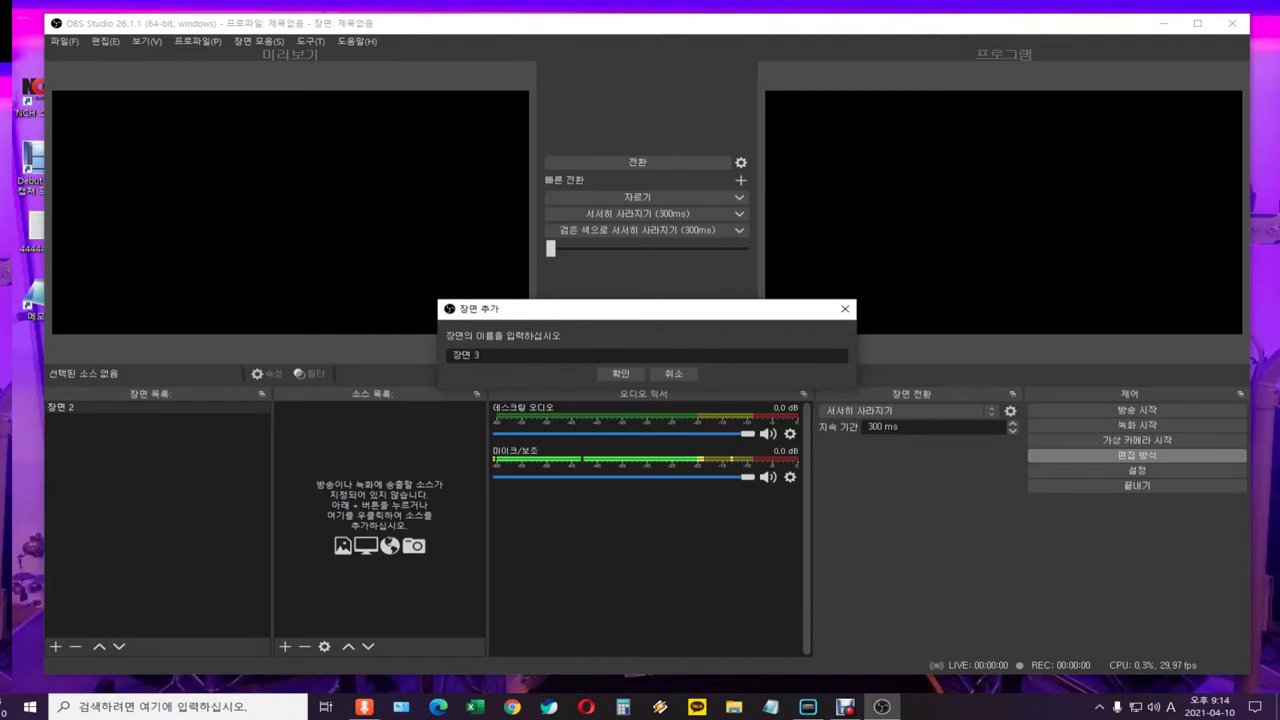
key(BackSpace)
key(BackSpace)
key(BackSpace)
key(BackSpace)
text(ㅁ방송화면구성)
click(634, 370)
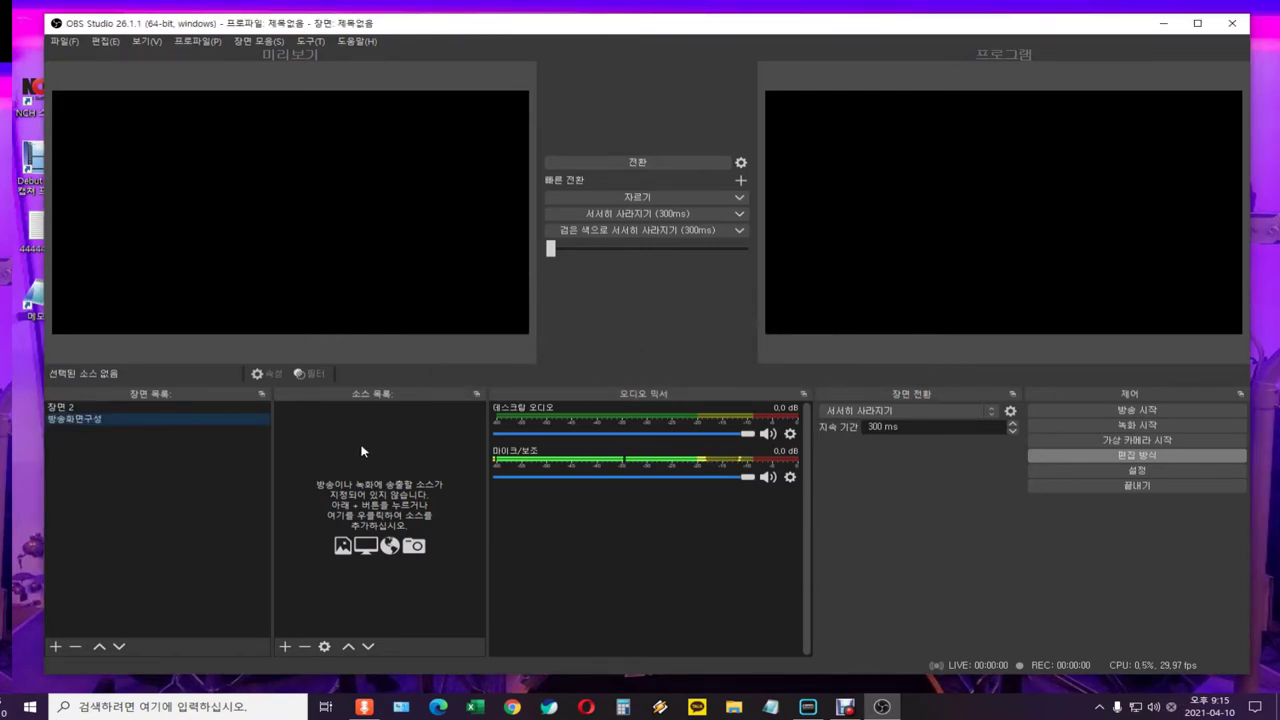
Add a new display capture source to the 방송화면구성 scene, capturing display 1 (1680x1050) with the cursor included.
right_click(362, 451)
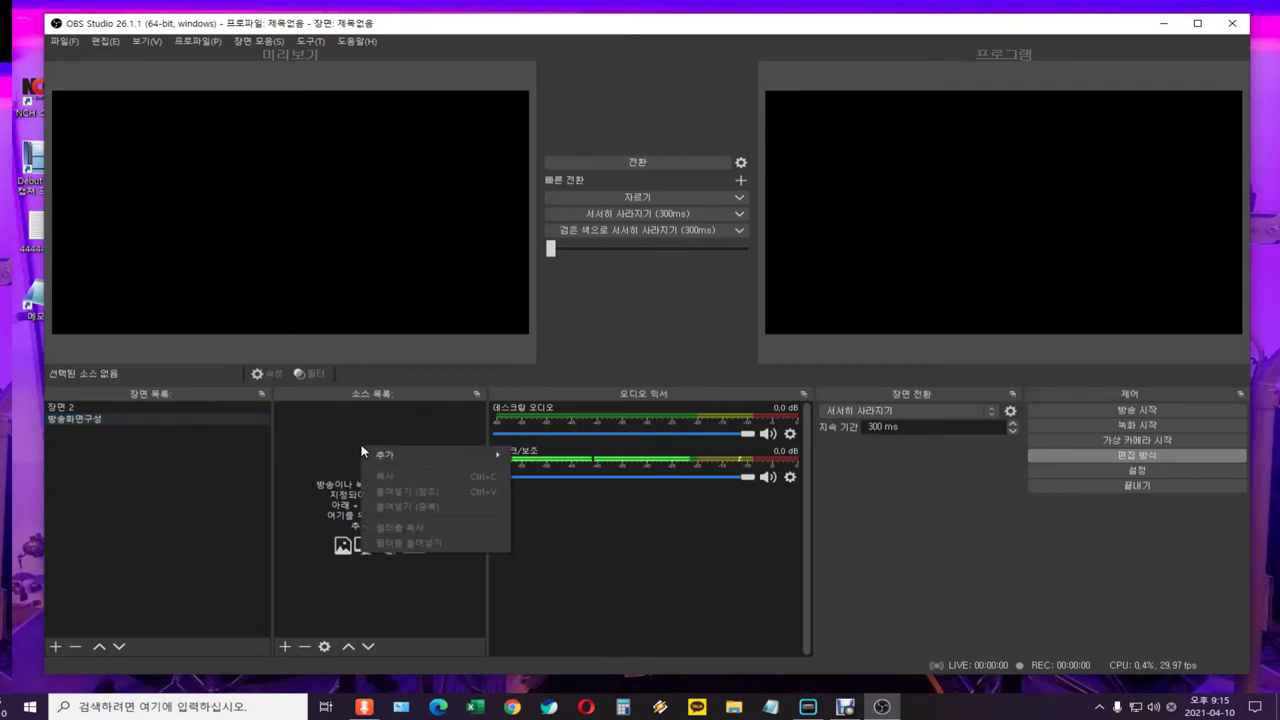
mouse_move(380, 457)
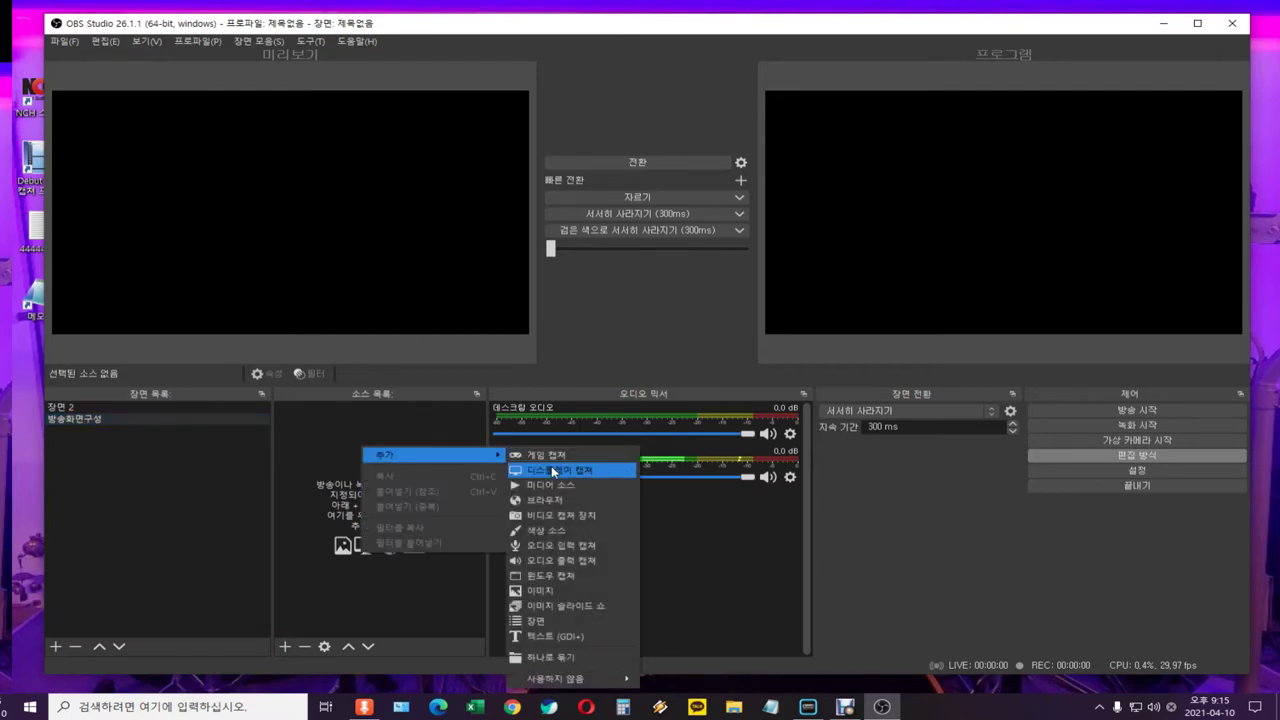
click(323, 449)
right_click(322, 448)
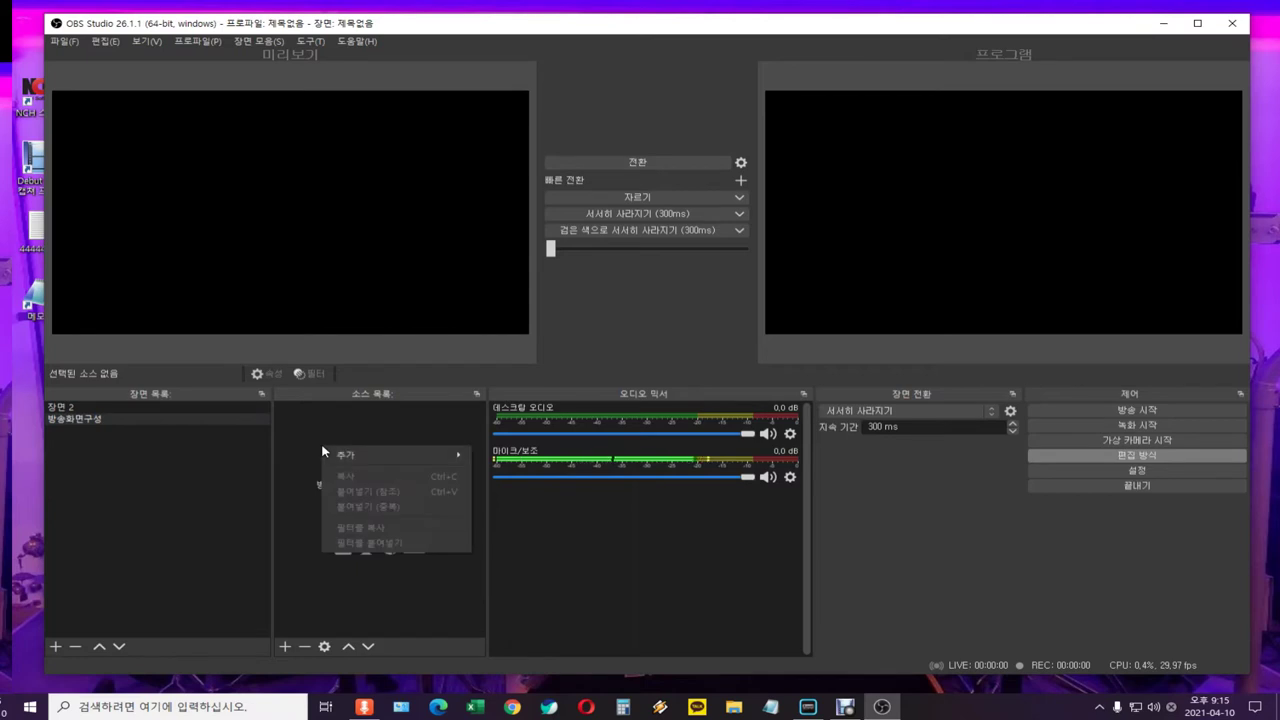
mouse_move(368, 457)
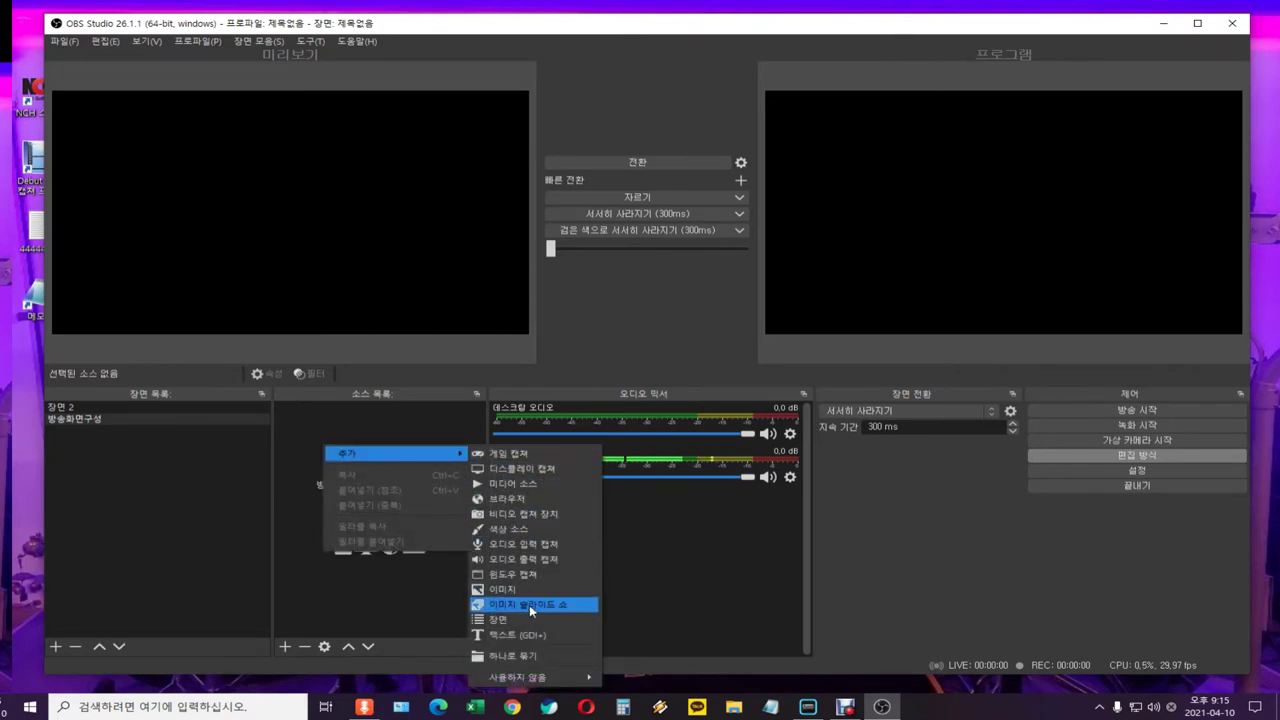
click(527, 469)
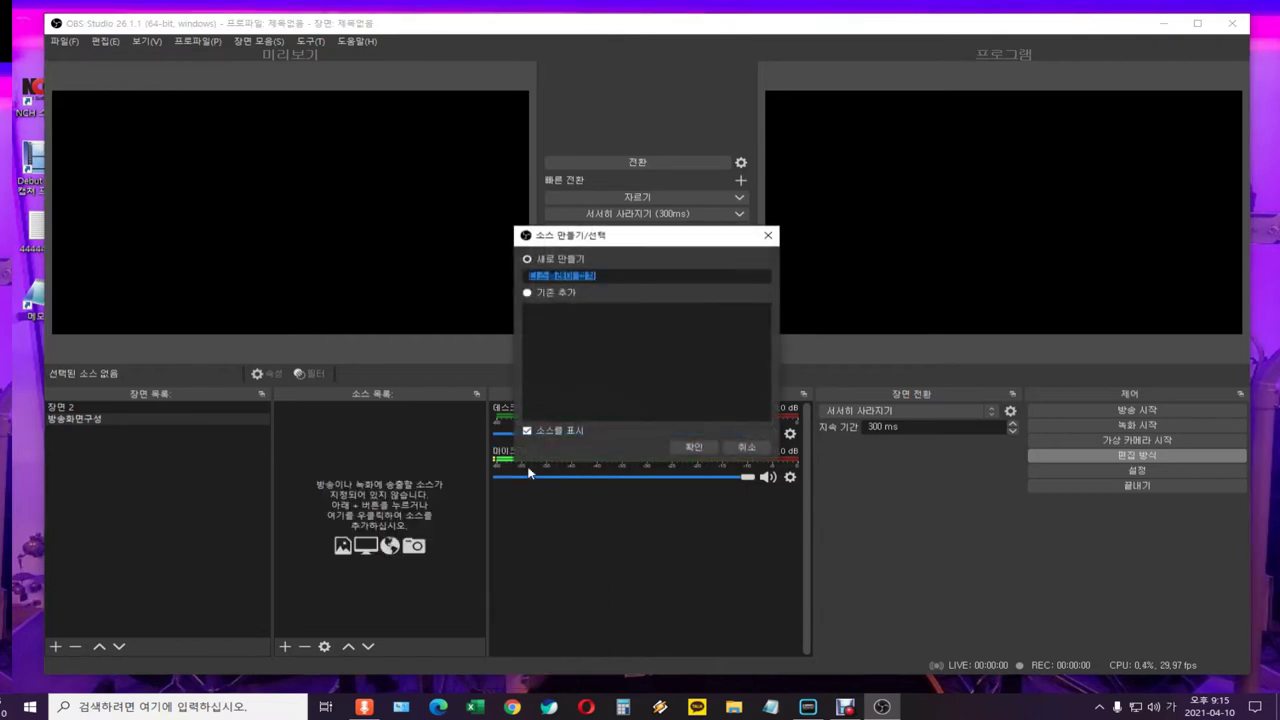
click(692, 447)
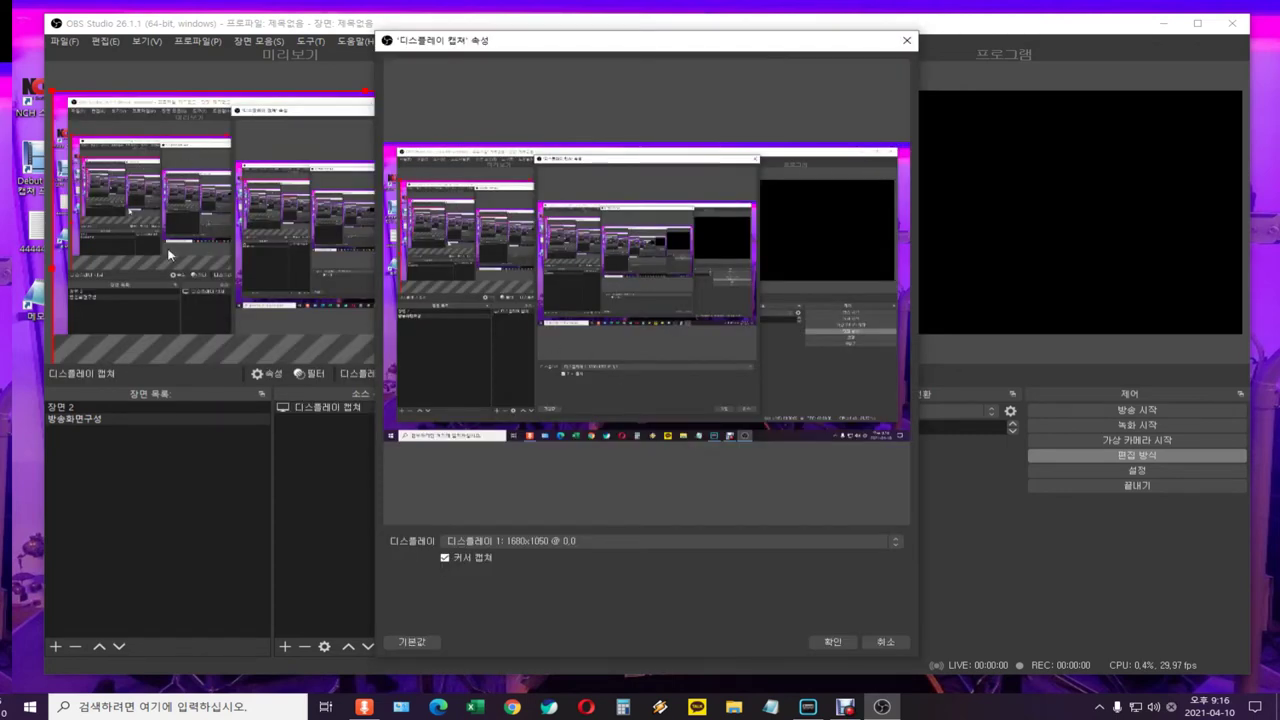
click(833, 642)
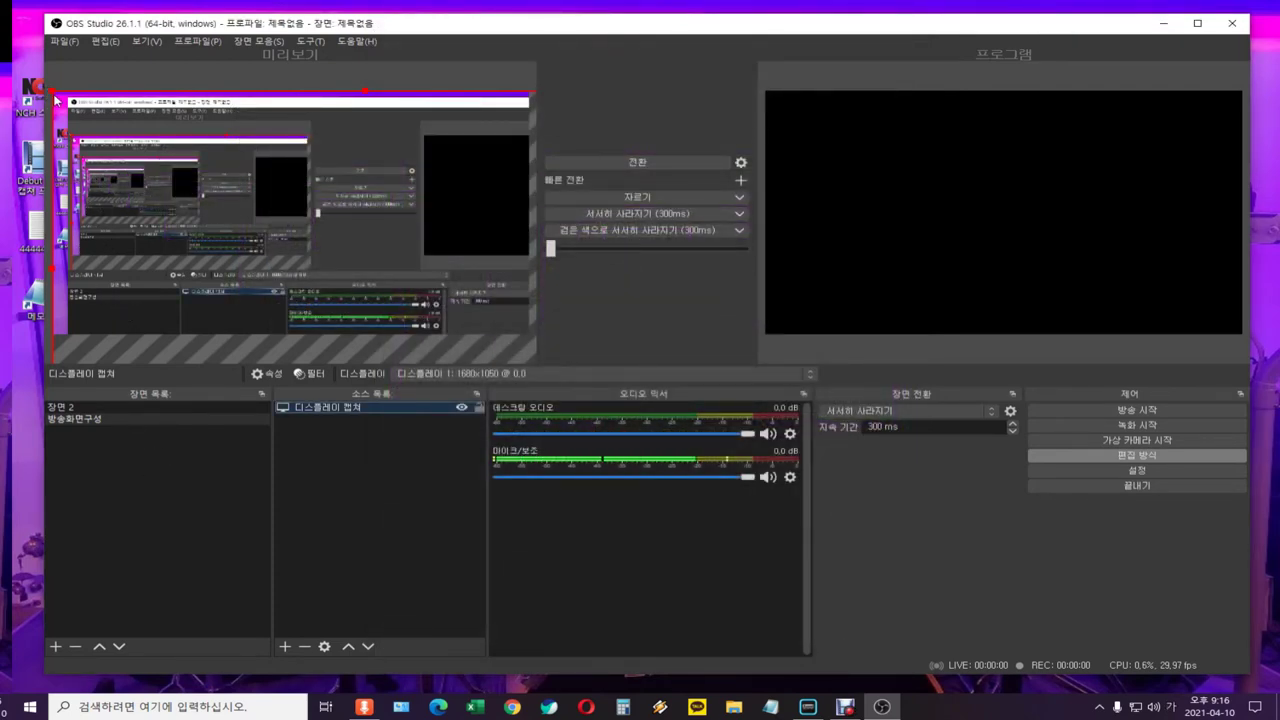
Resize the display capture in the preview so it spans the full canvas width.
key(ctrl+r)
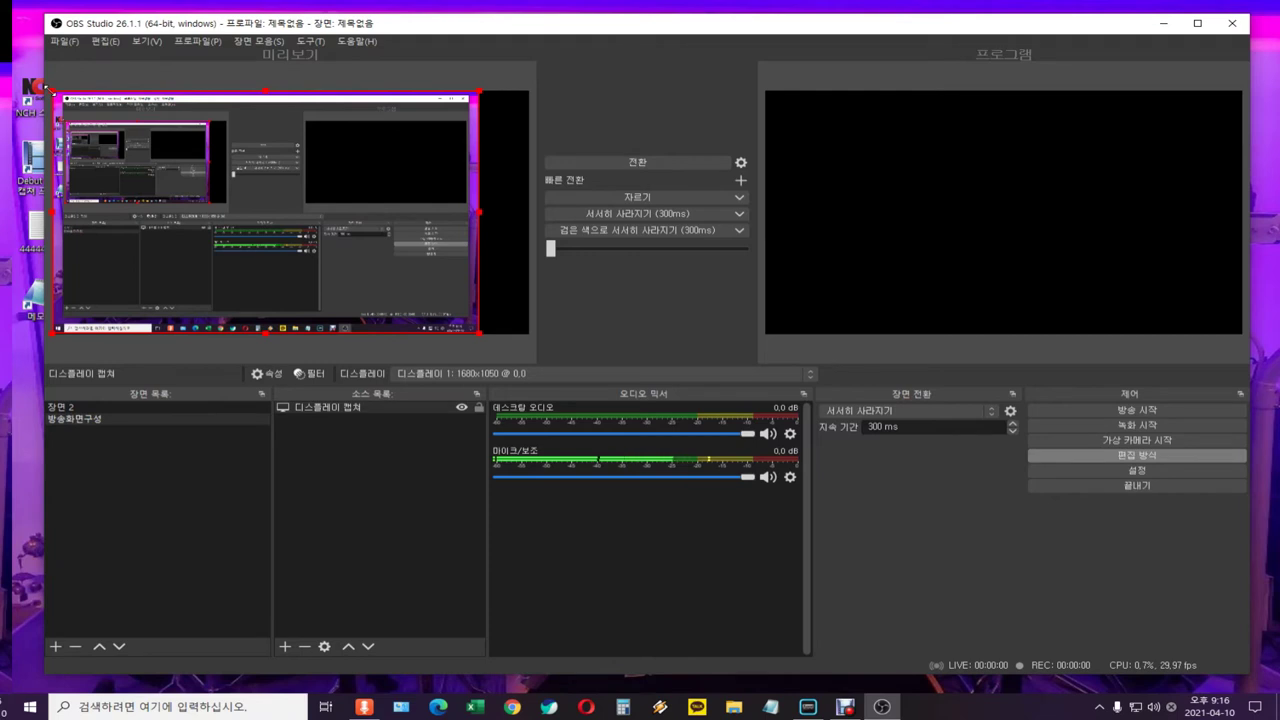
drag(479, 212, 522, 213)
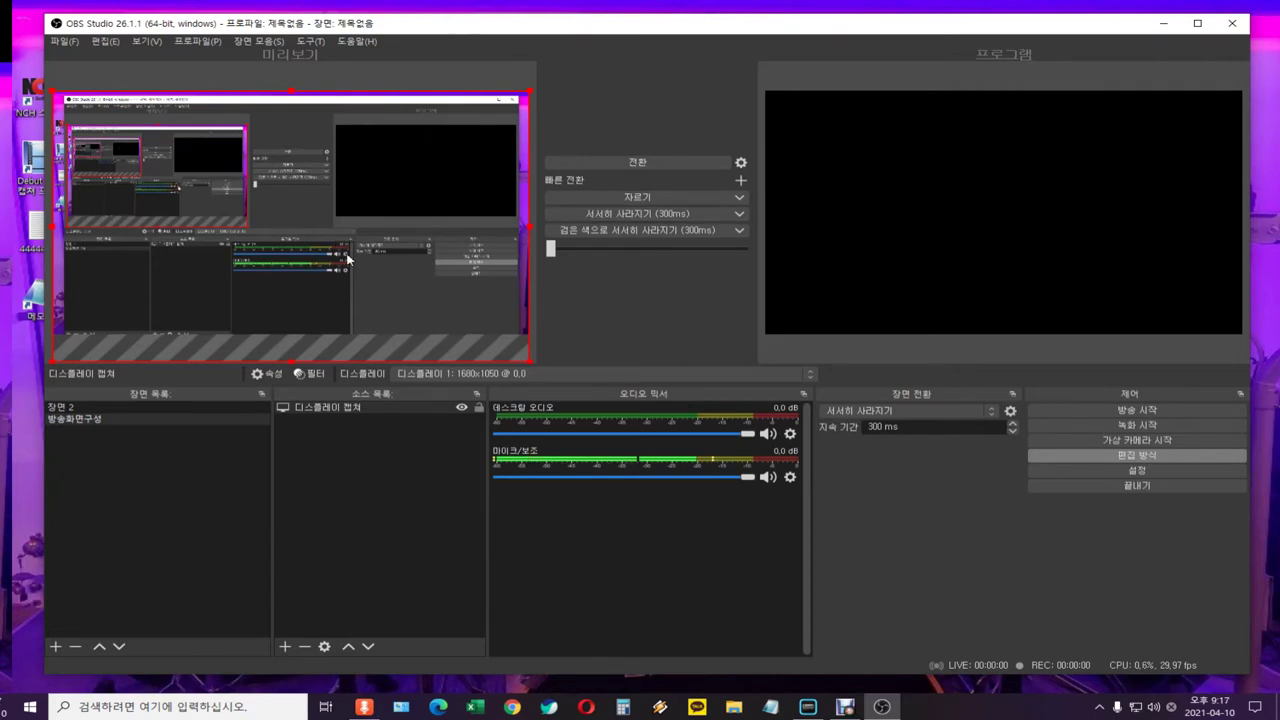
click(193, 493)
Add a new media source (미디어 소스) to the 방송화면구성 scene.
right_click(327, 449)
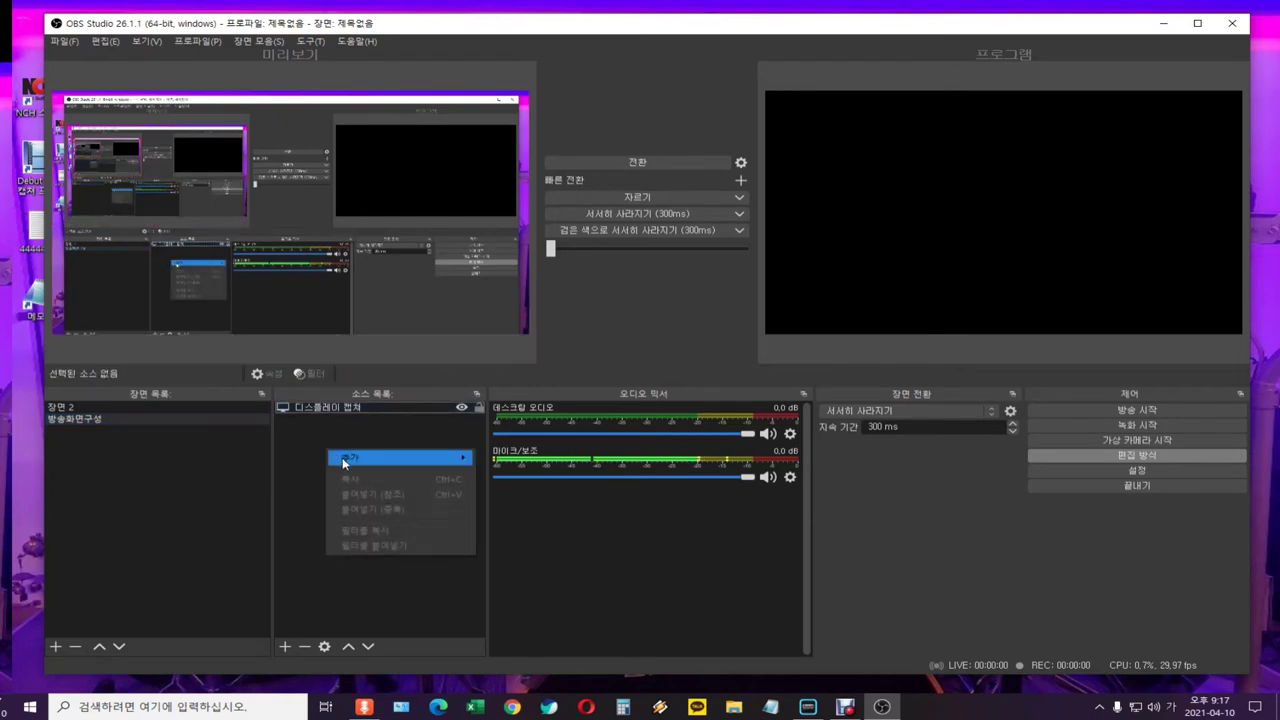
click(324, 447)
right_click(316, 444)
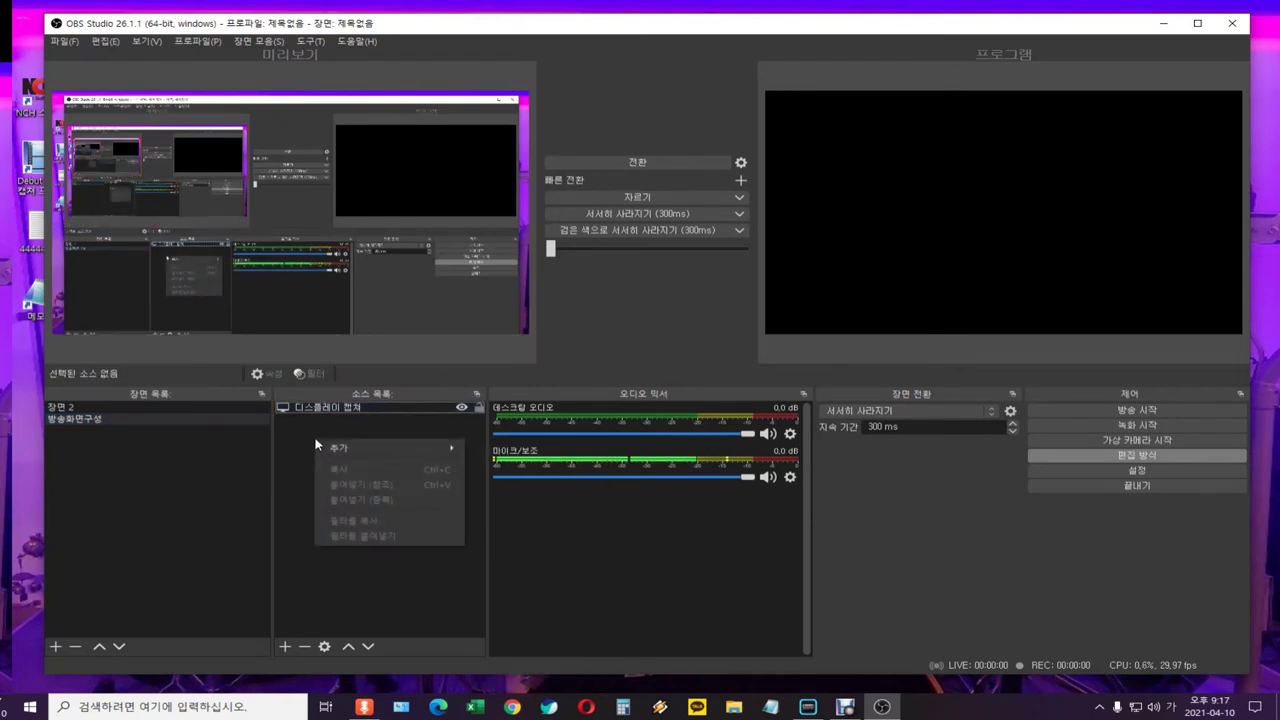
mouse_move(327, 448)
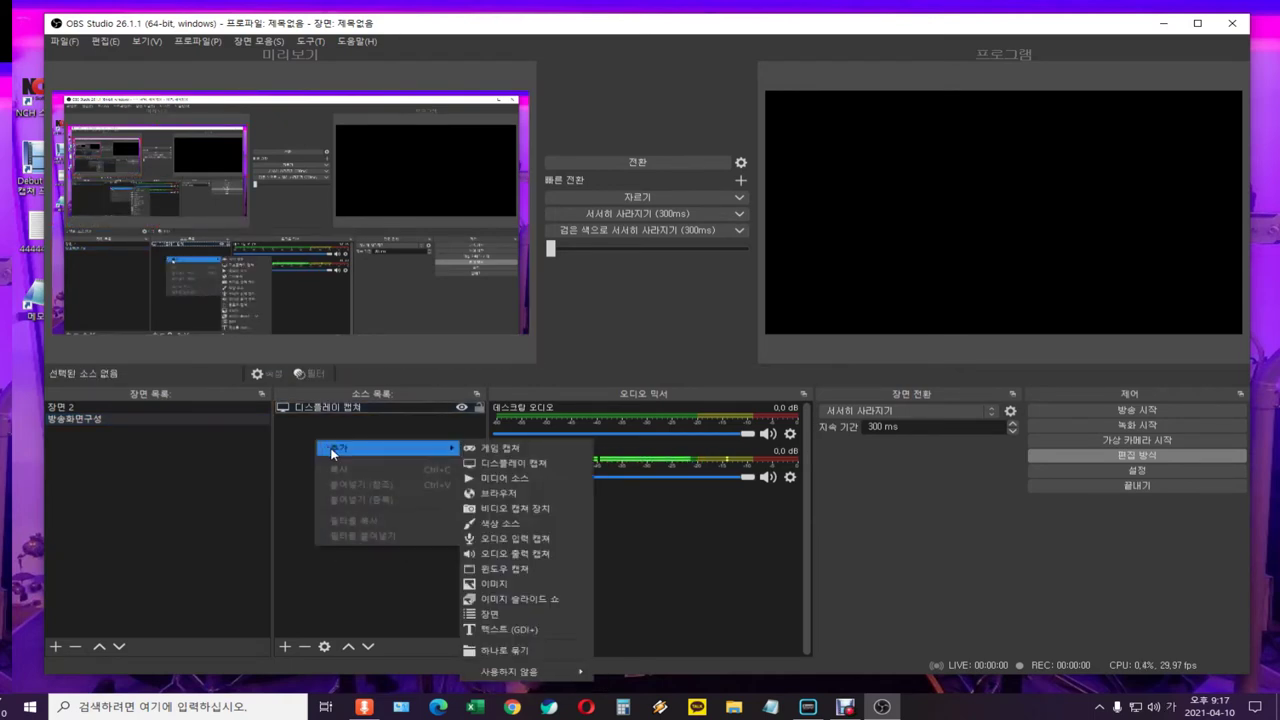
click(507, 480)
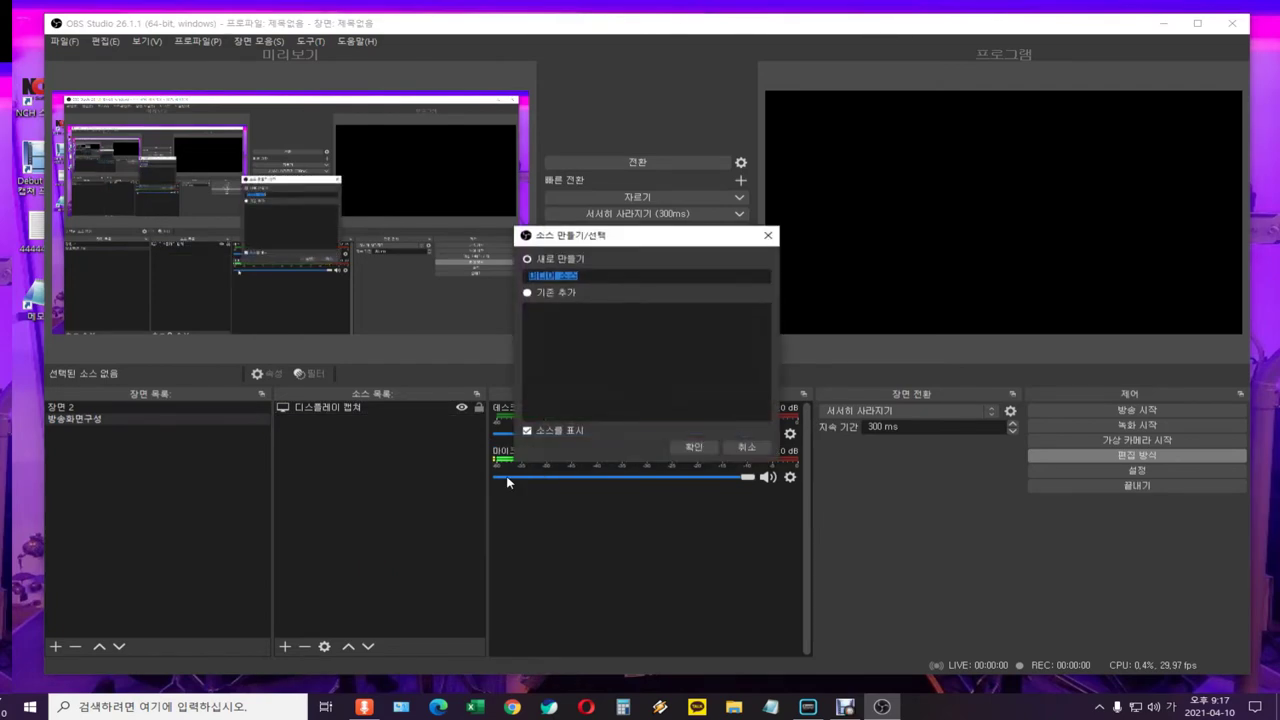
click(693, 447)
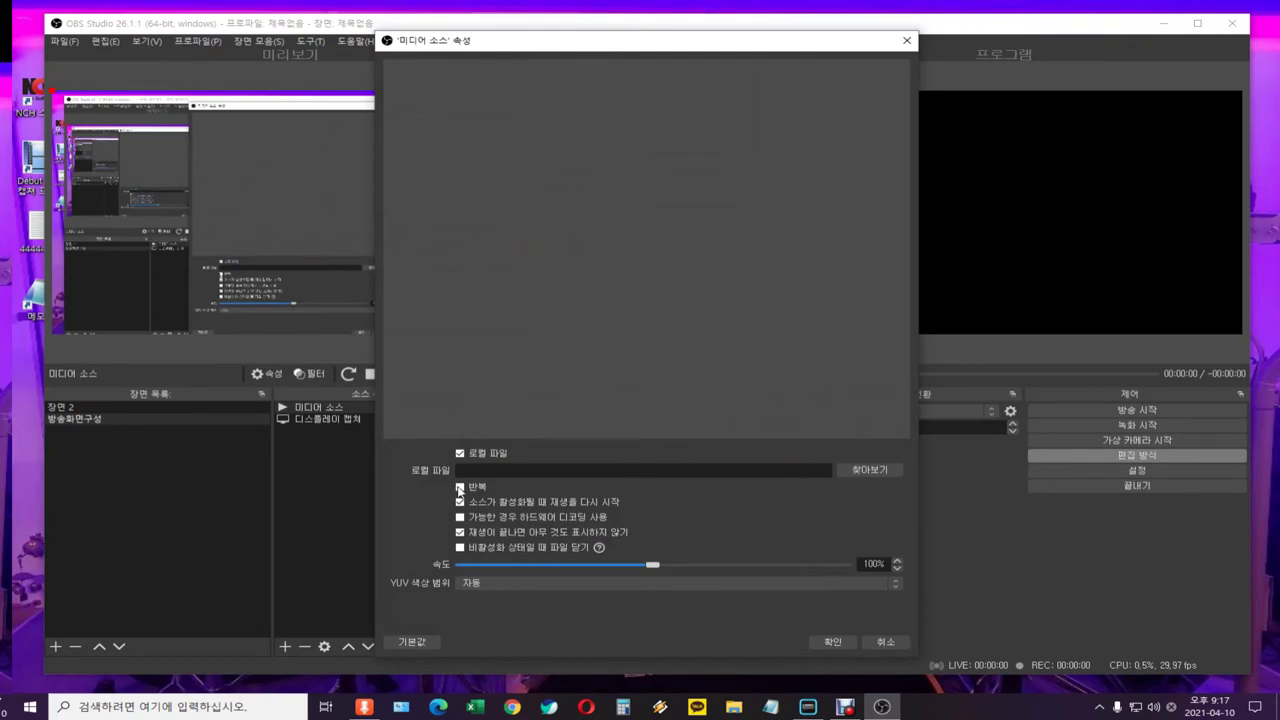
Load the local file 20210210_180715.mp4 from the ■제주도여행 folder into the media source with looping (반복) enabled.
click(868, 470)
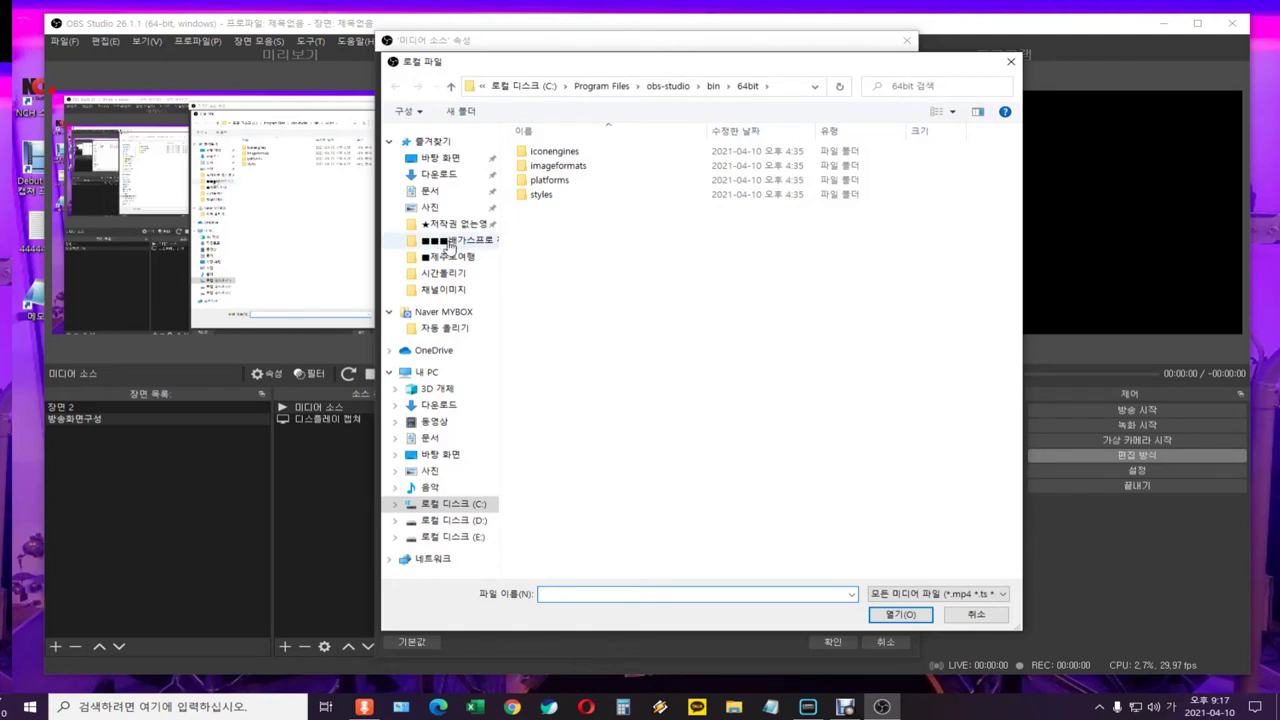
click(447, 256)
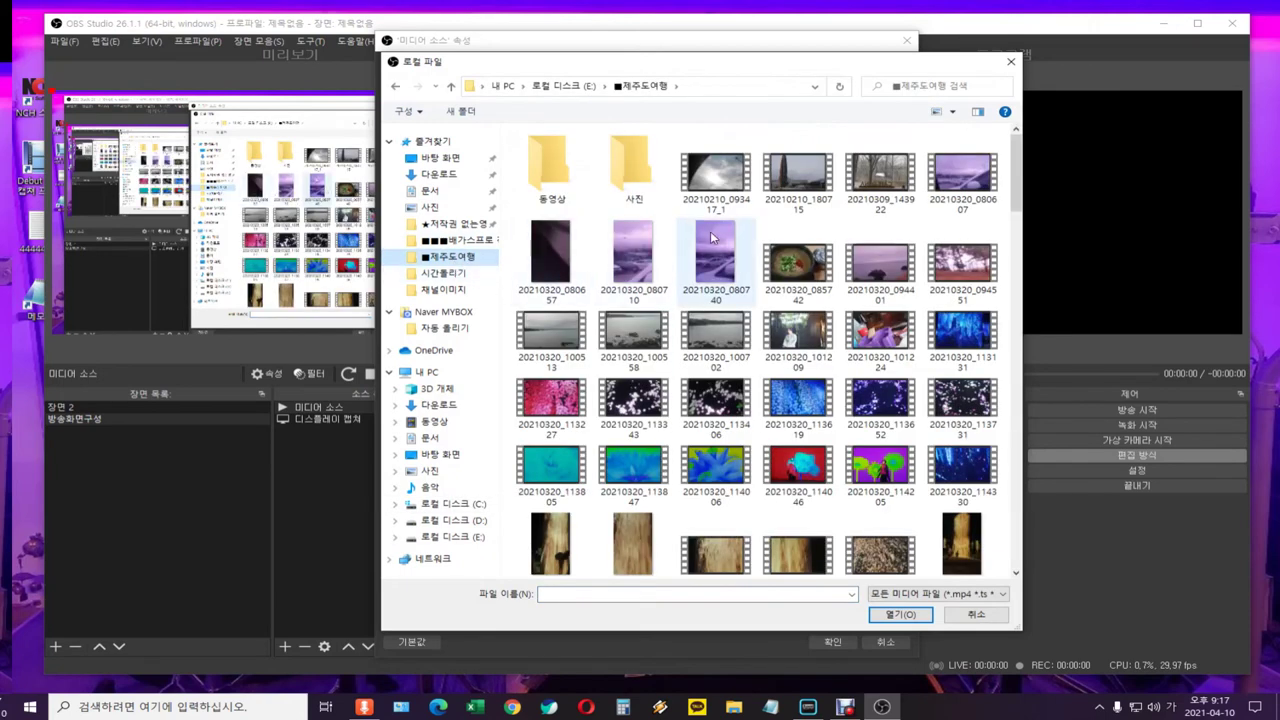
click(798, 172)
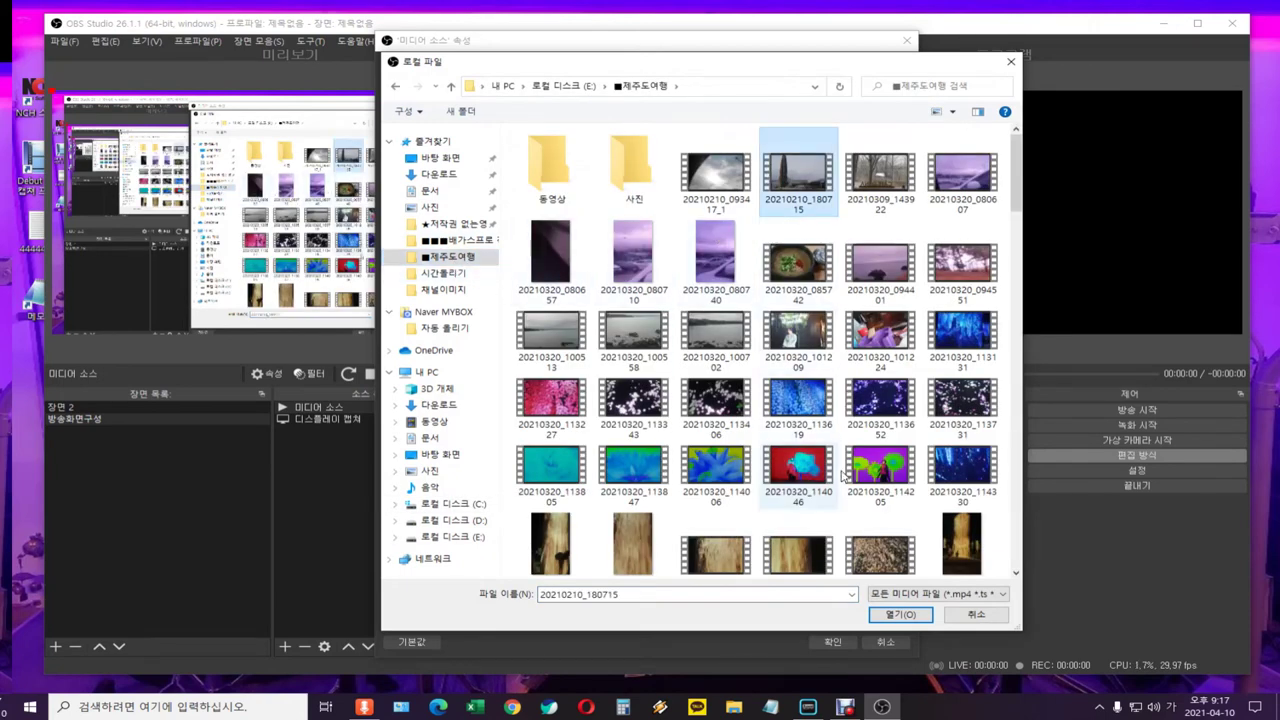
click(900, 615)
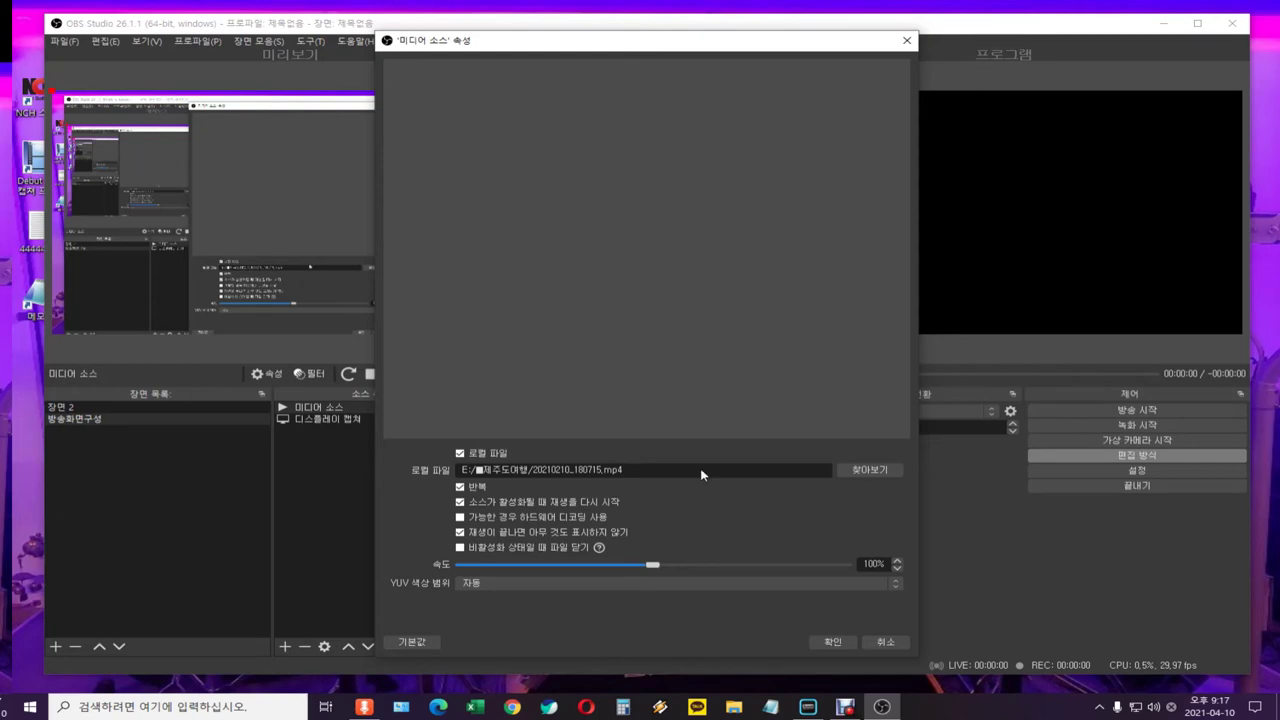
click(830, 642)
click(300, 419)
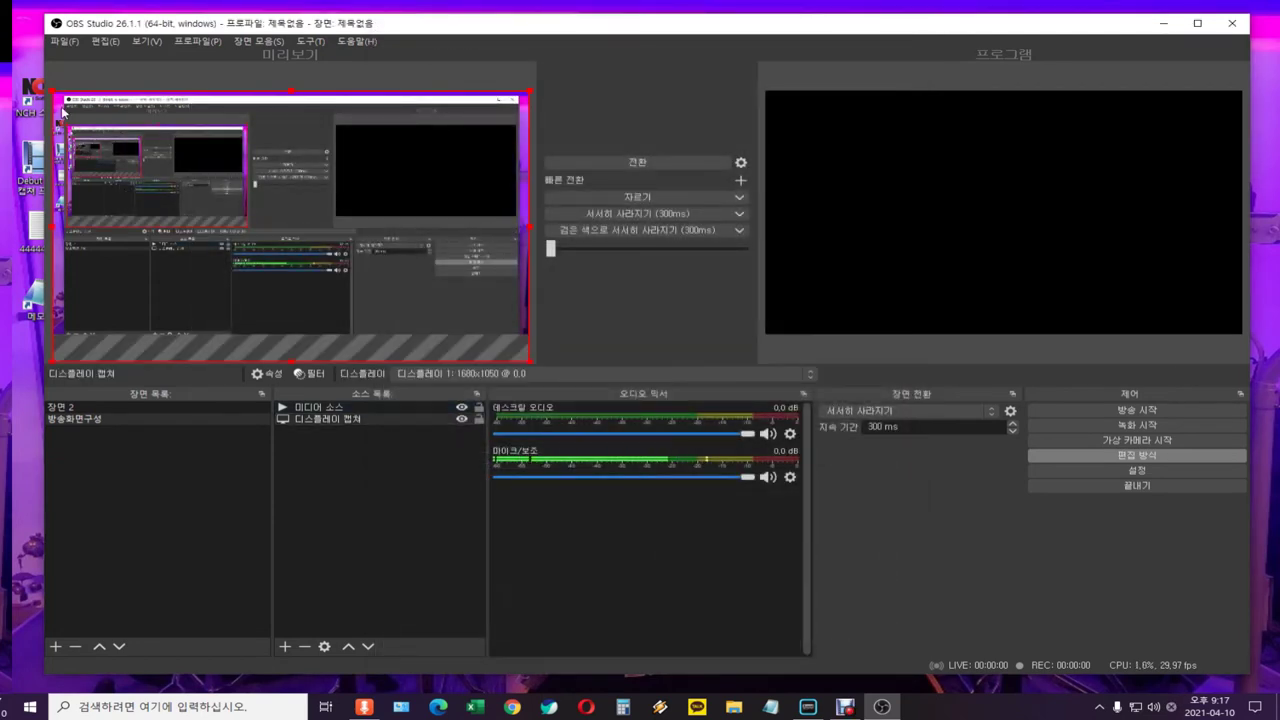
click(305, 408)
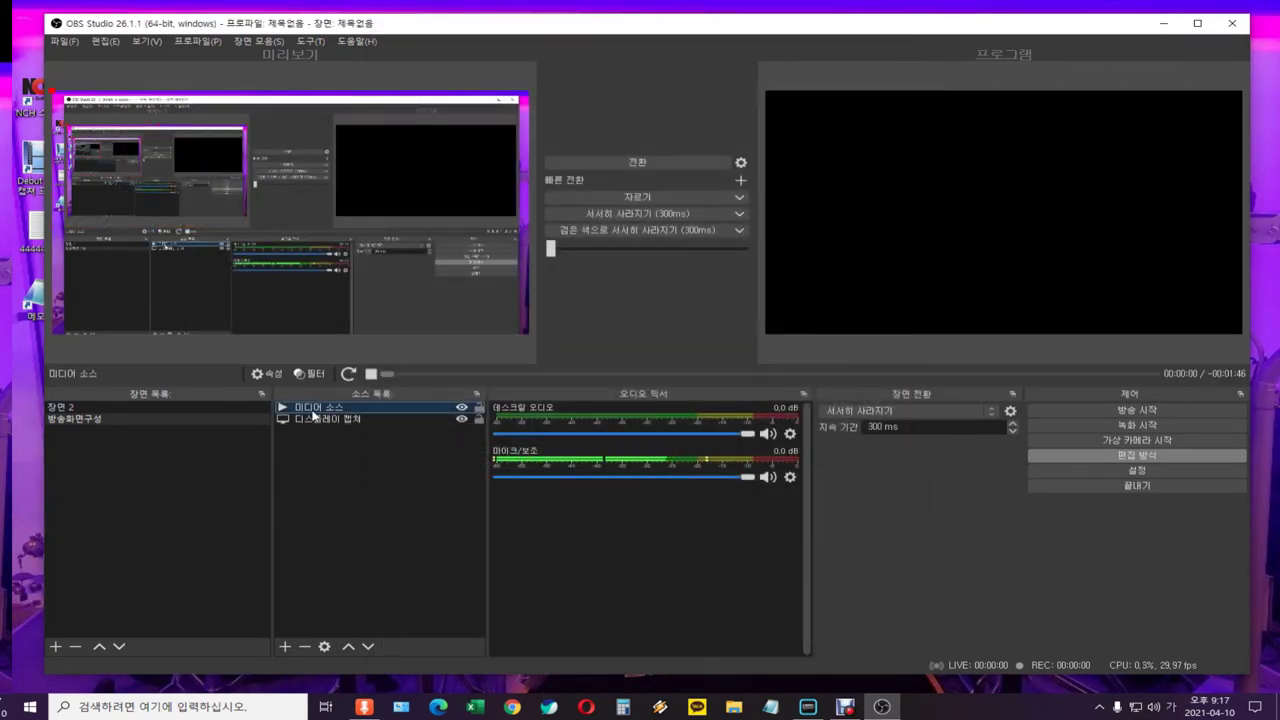
Add a new text (GDI+) source to the 방송화면구성 scene.
right_click(354, 487)
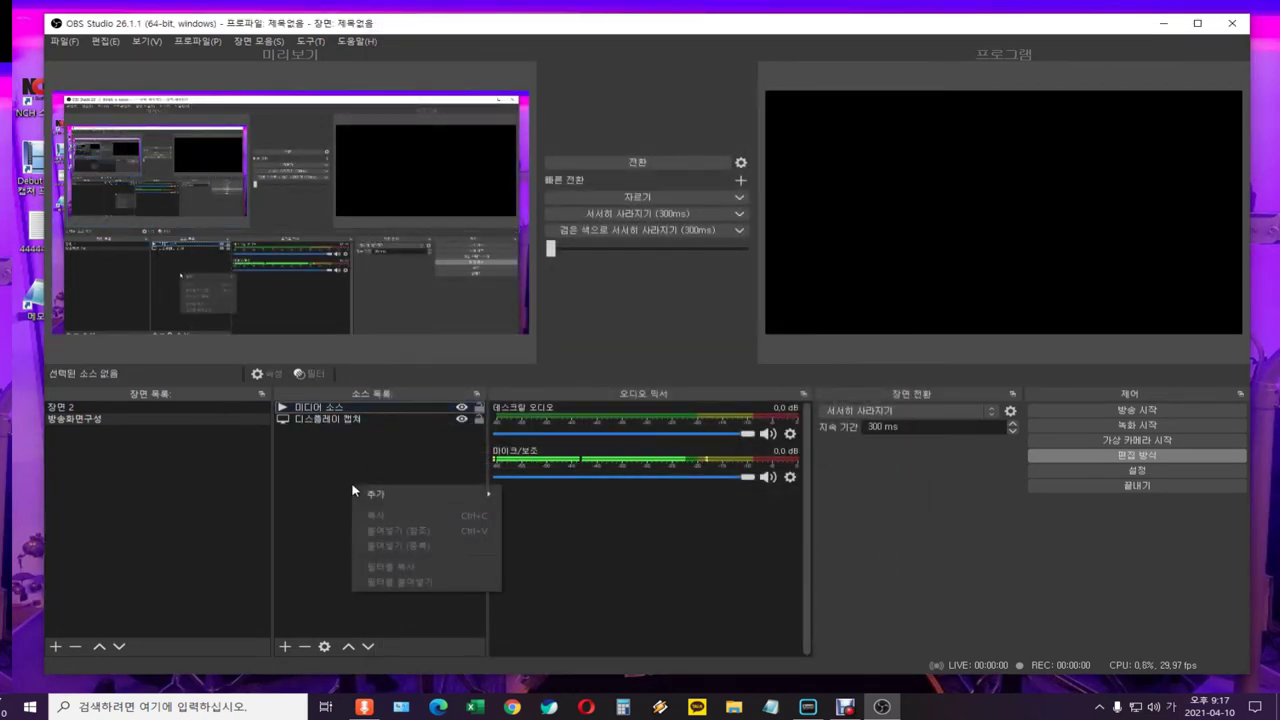
mouse_move(376, 498)
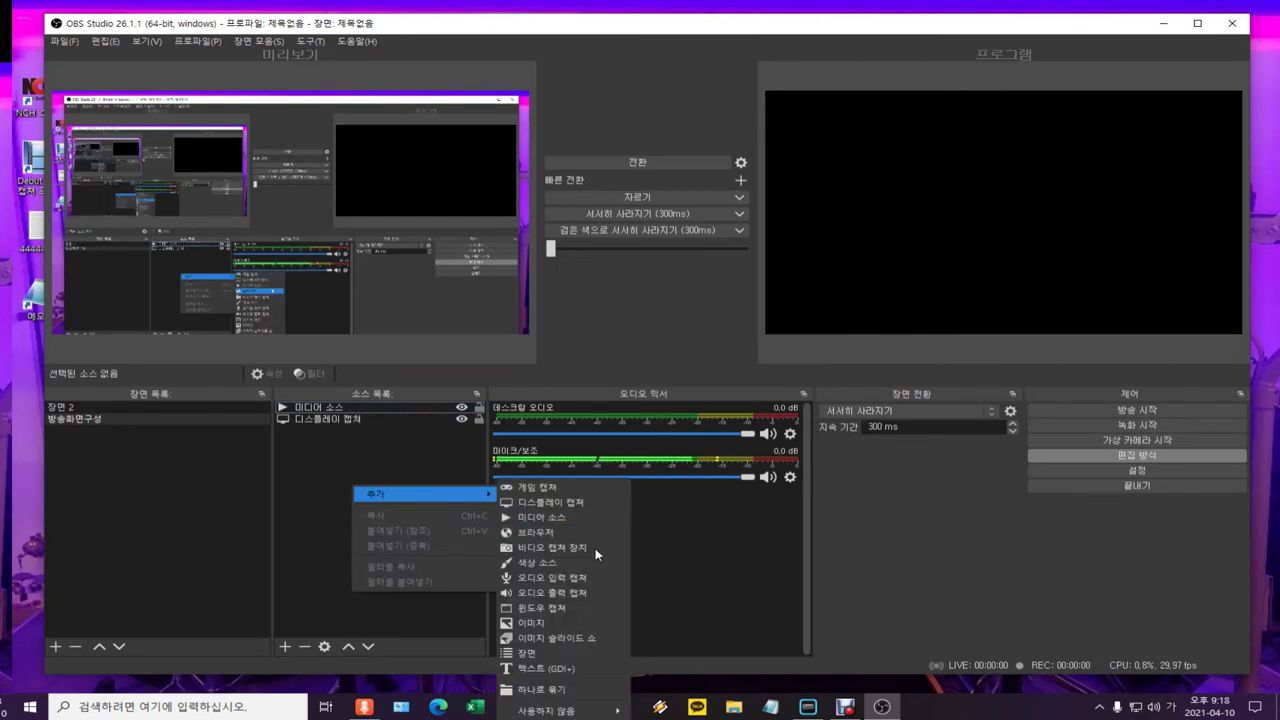
click(557, 676)
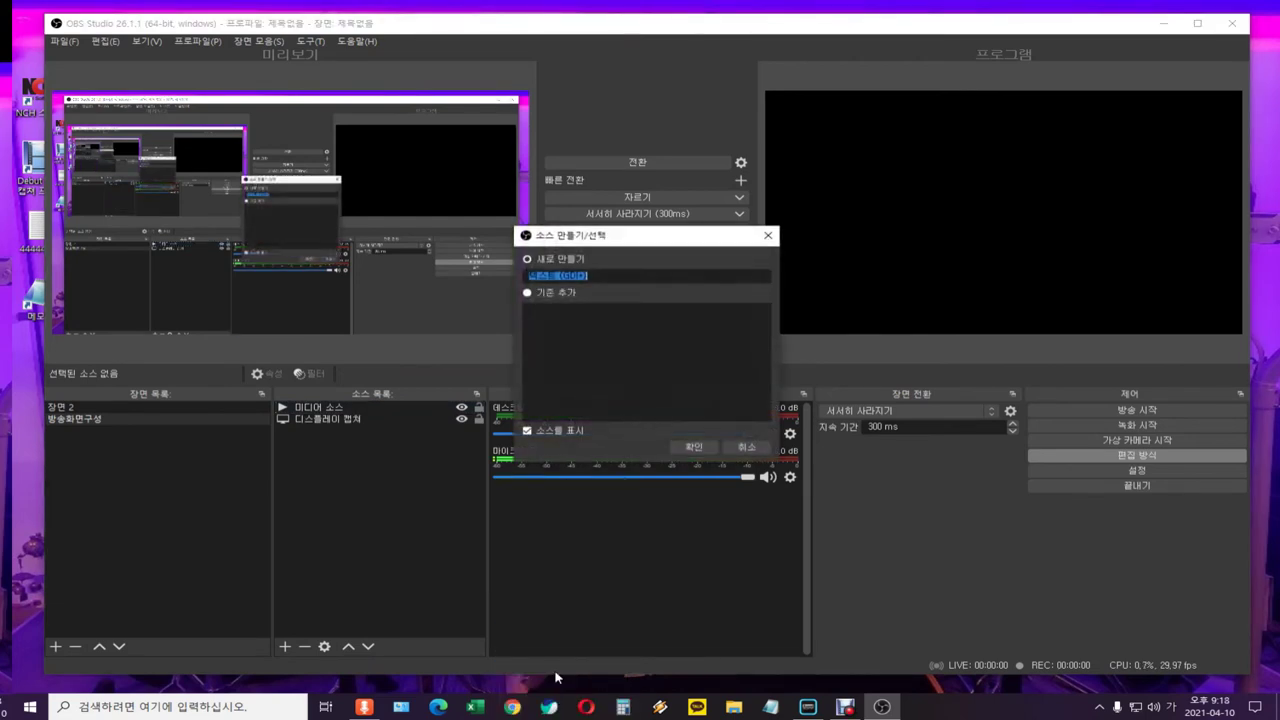
click(690, 449)
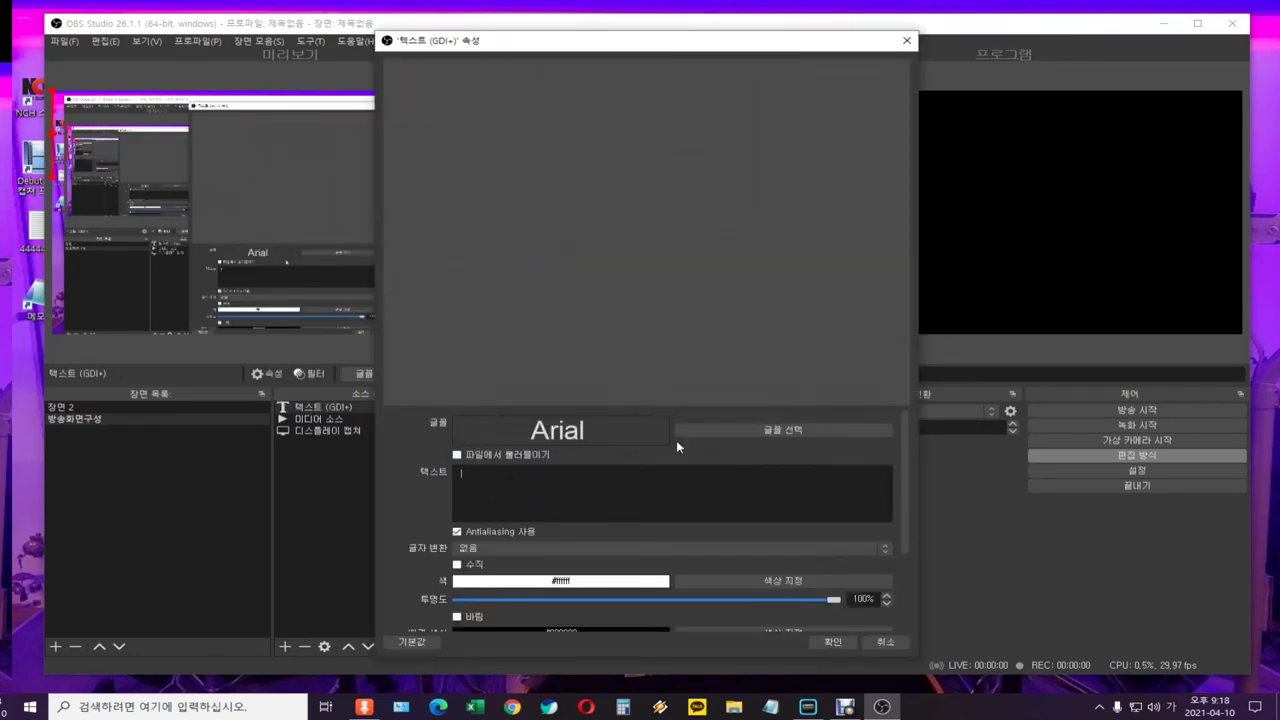
Enter the text 어서오세요 반갑습니다 in the text source, split over two lines between the words.
text(어서오세요 반)
text(습니다)
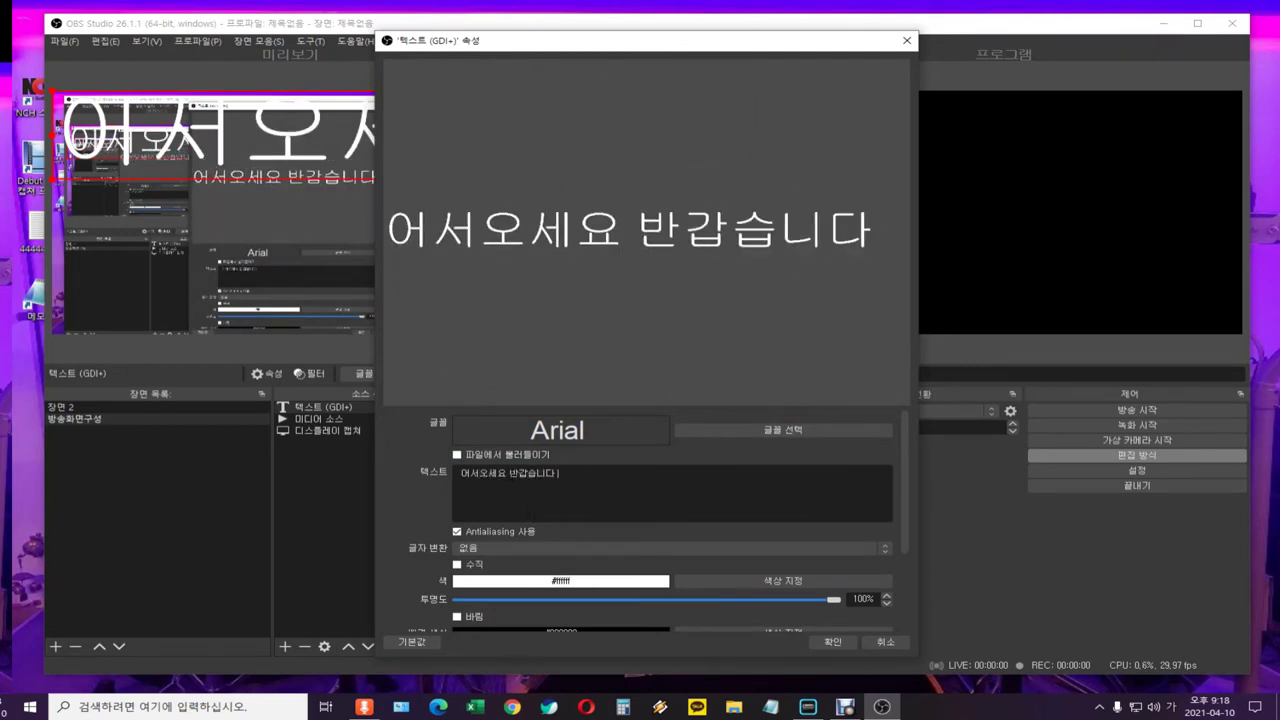
click(511, 473)
key(Return)
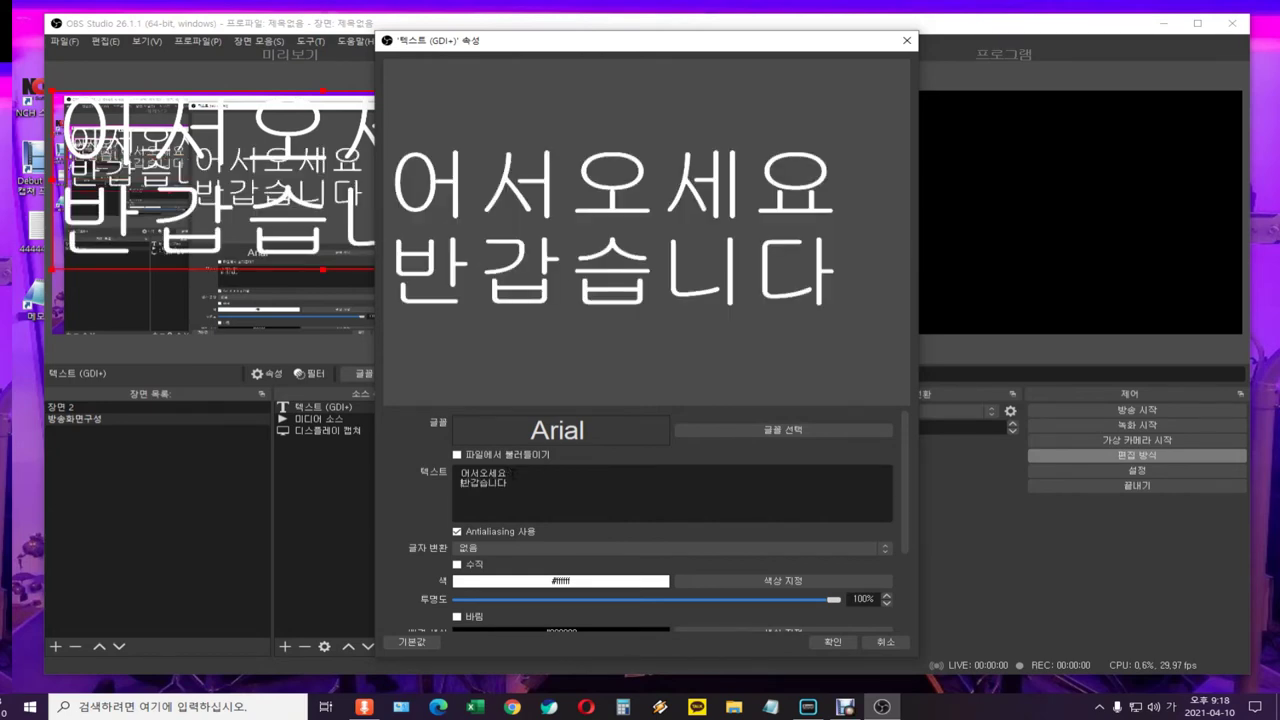
click(832, 643)
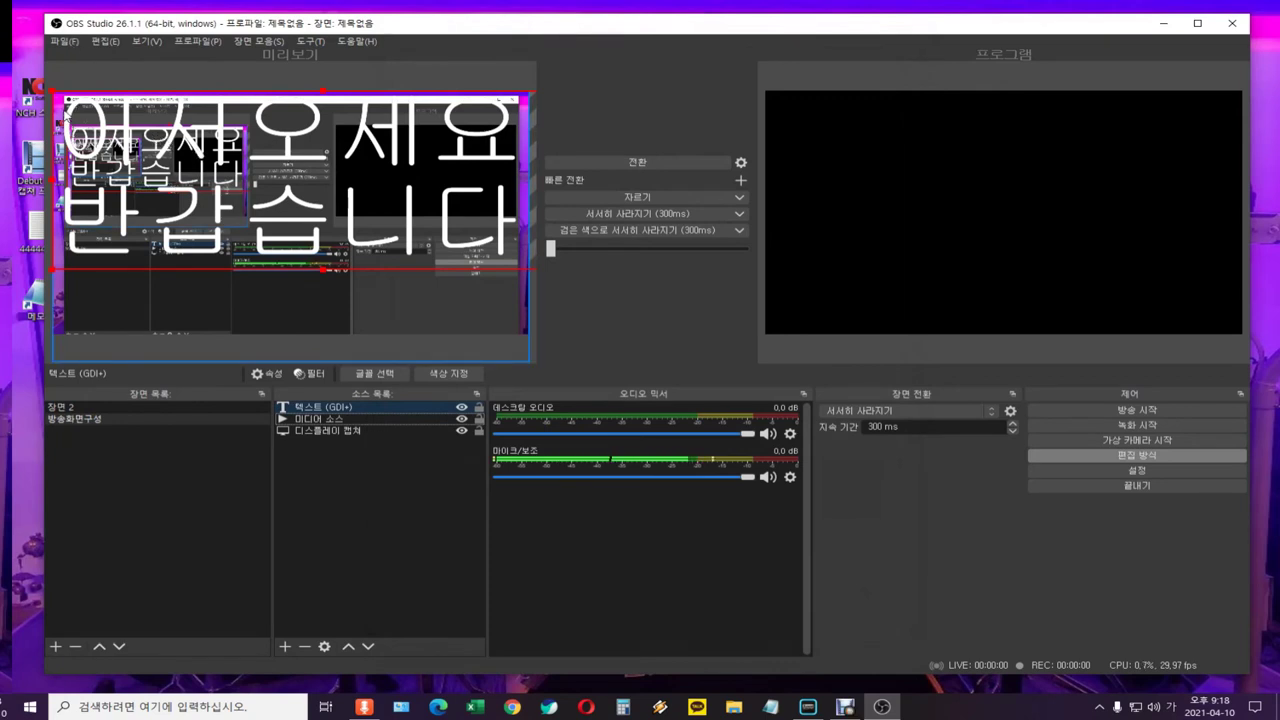
Scale the 어서오세요 반갑습니다 text source down and position it over the black area in the preview's upper-right part.
click(320, 430)
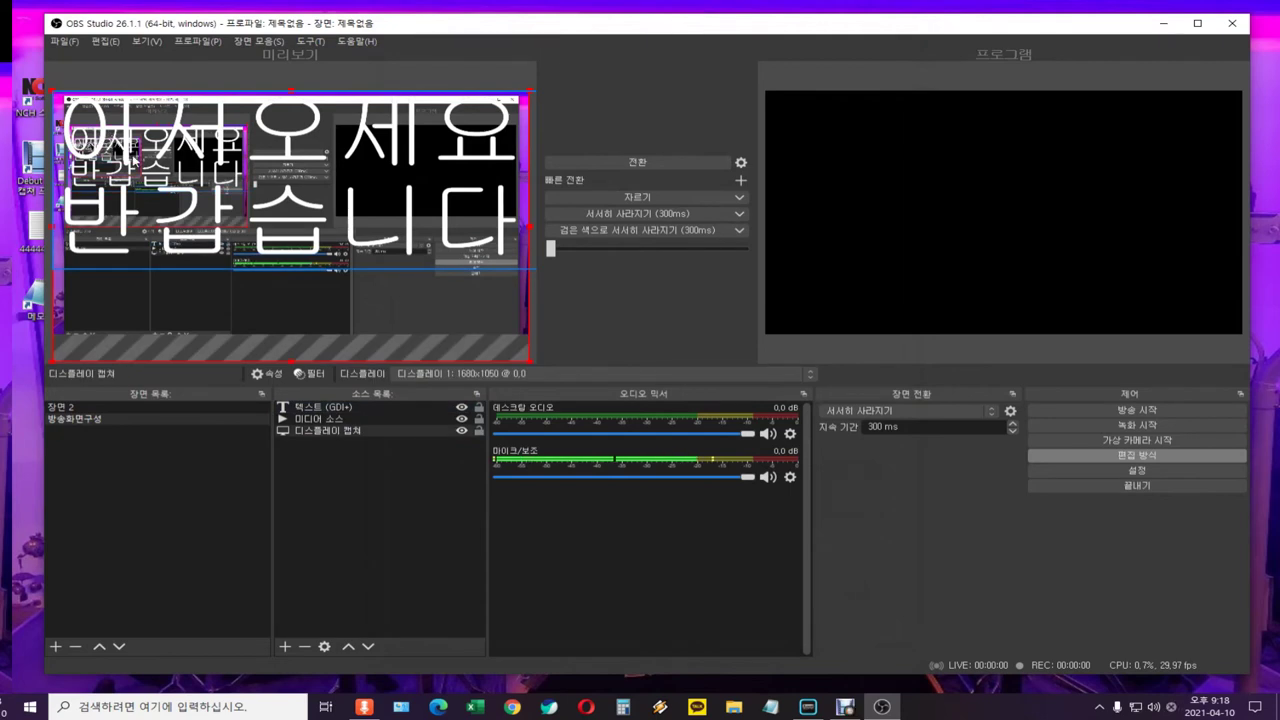
click(62, 268)
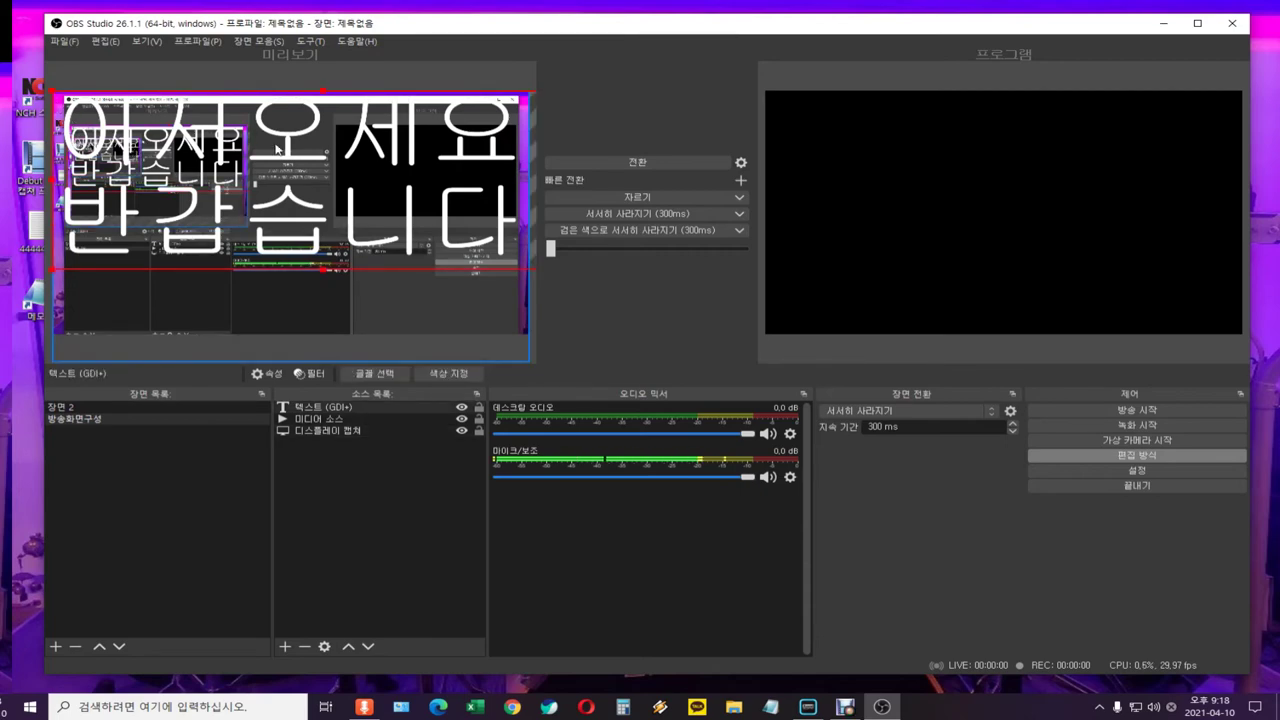
drag(54, 96, 257, 184)
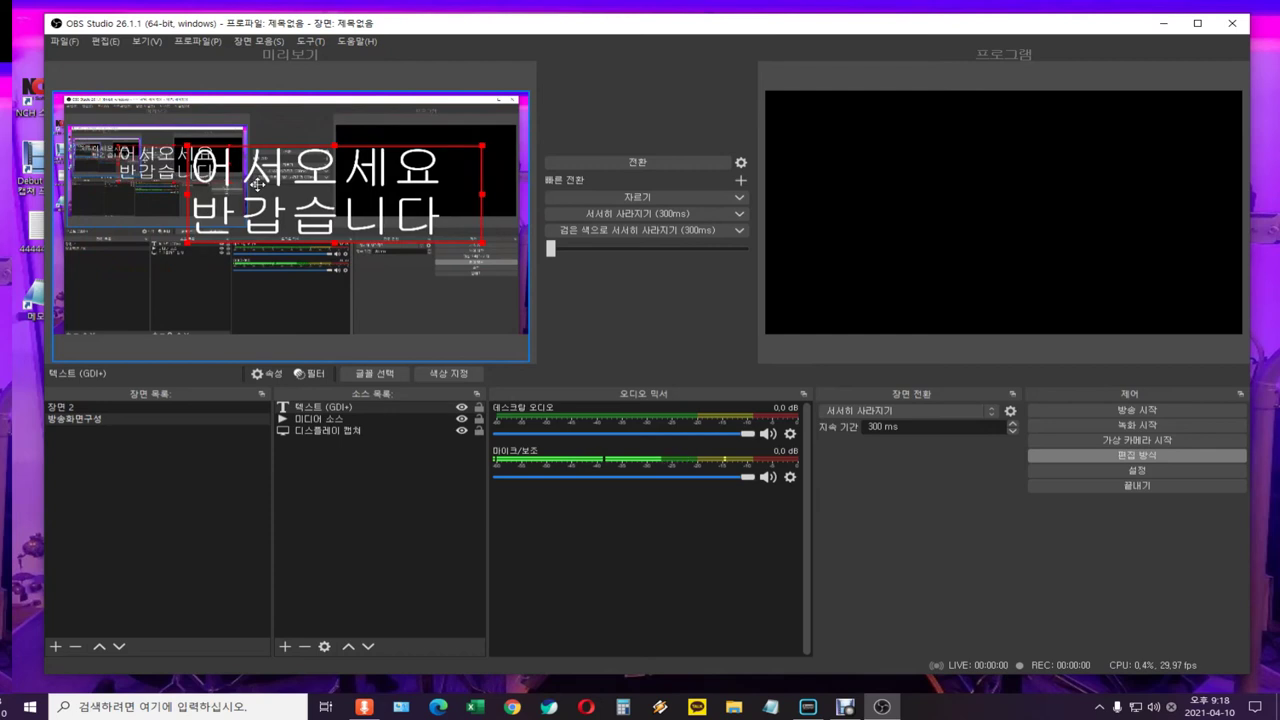
drag(182, 141, 255, 168)
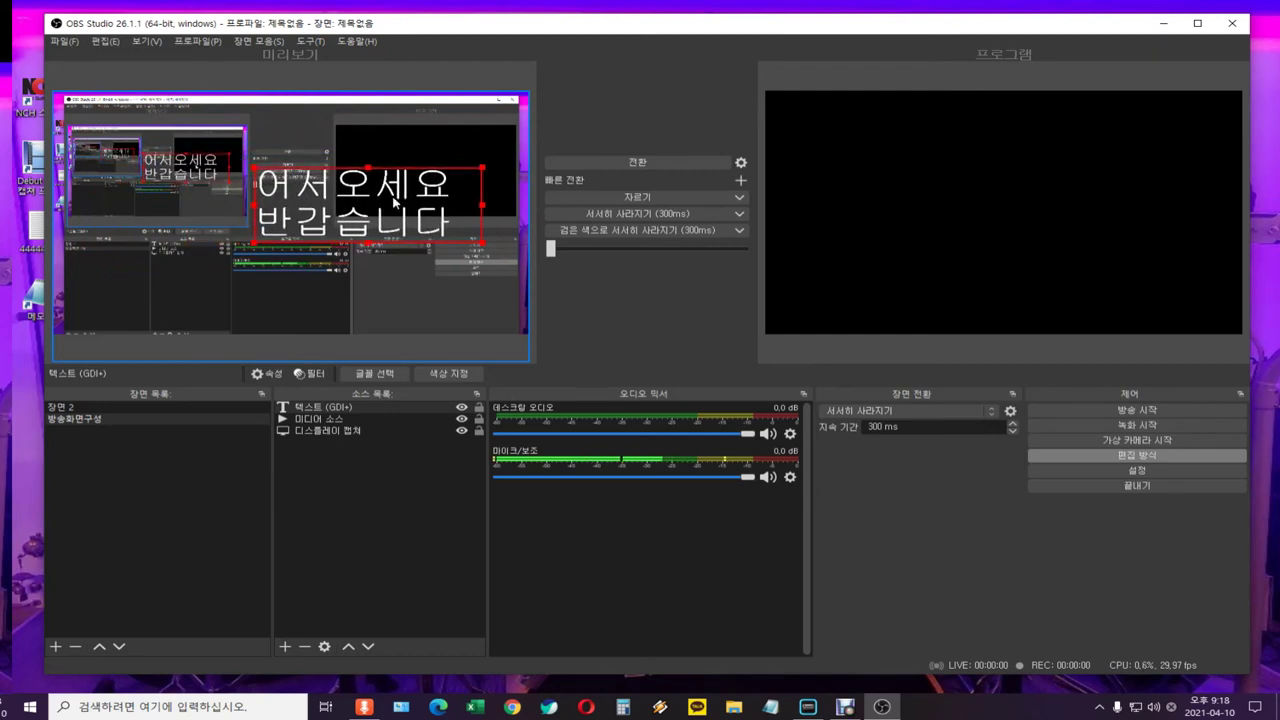
drag(394, 202, 390, 196)
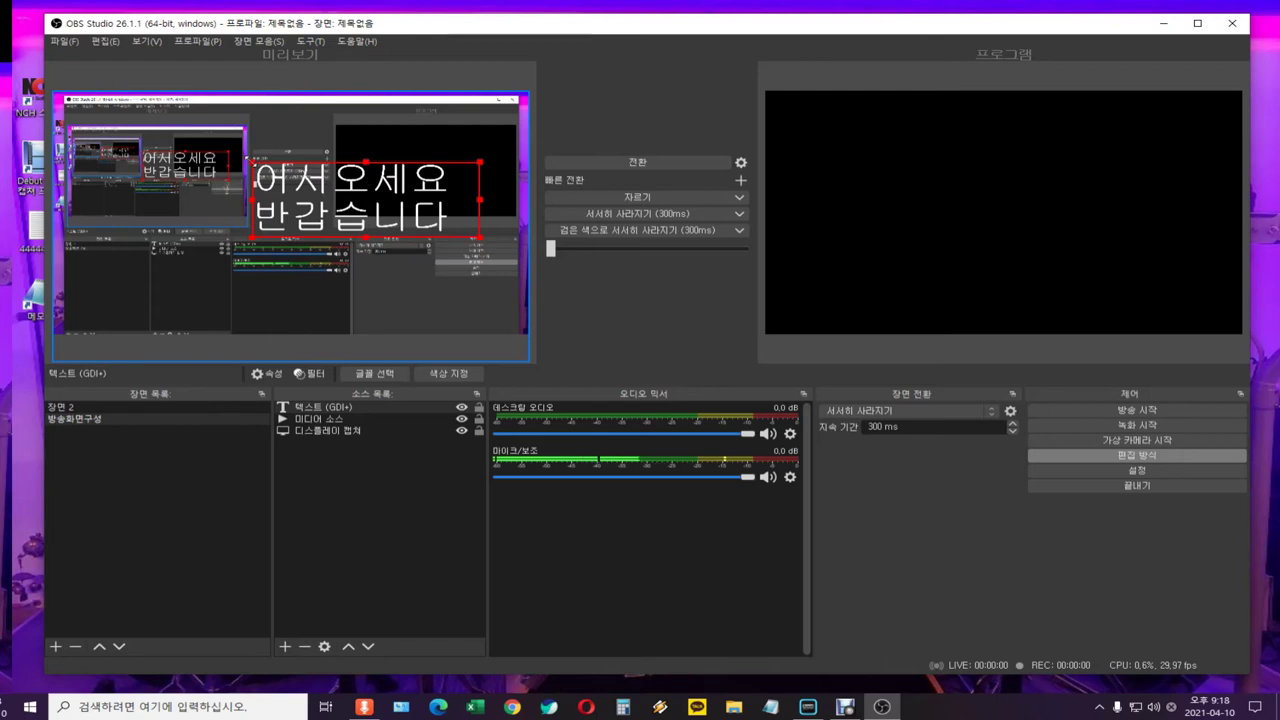
drag(247, 158, 320, 178)
drag(404, 199, 425, 143)
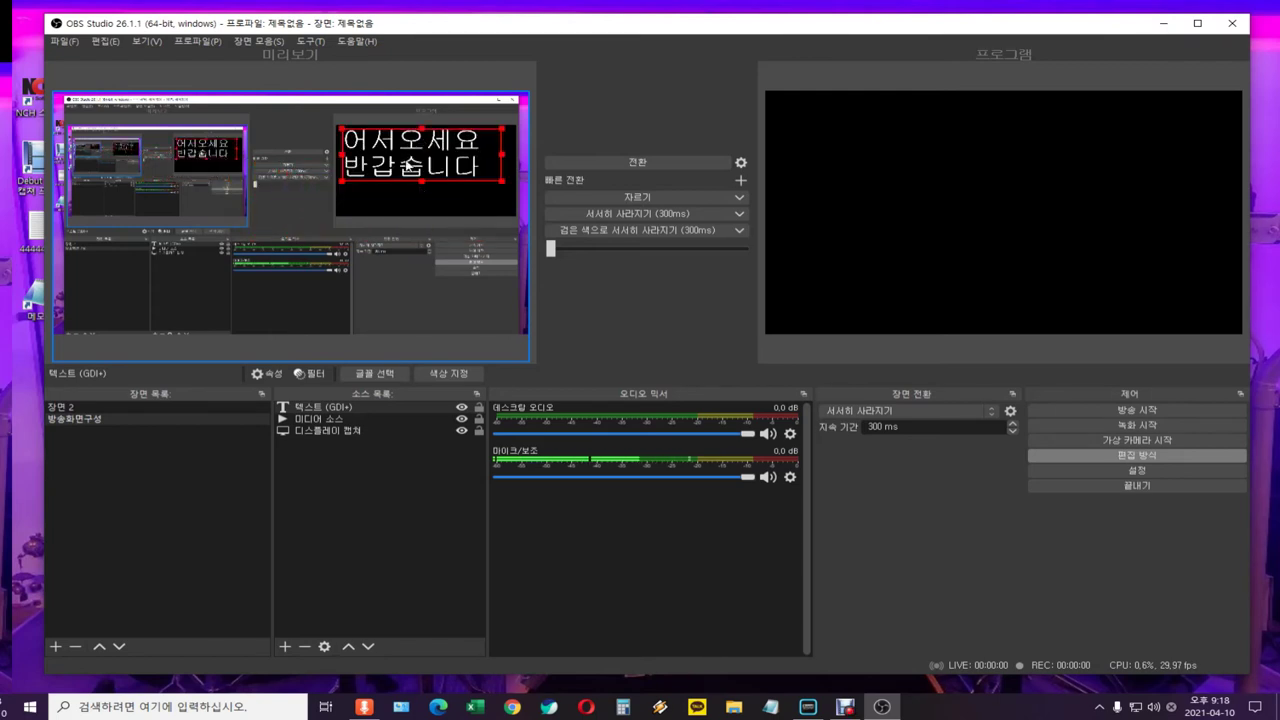
Add a new image source (이미지) to the 방송화면구성 scene.
click(331, 420)
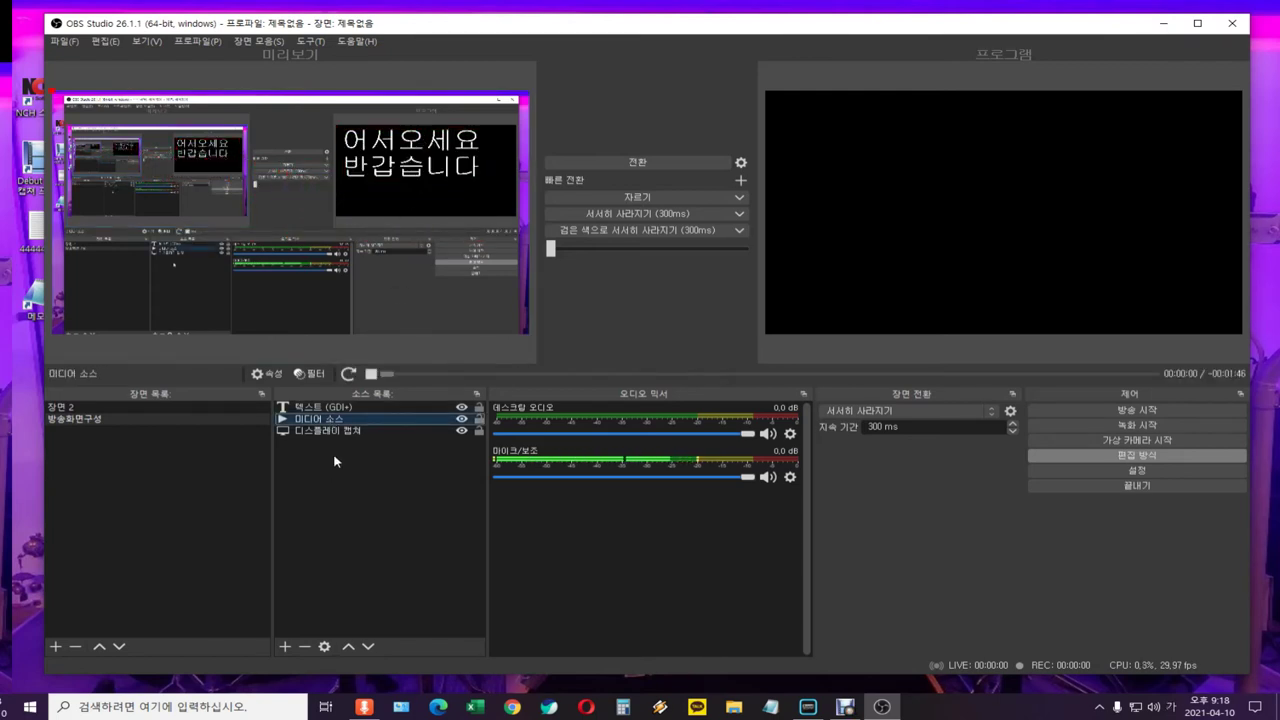
right_click(335, 458)
mouse_move(400, 462)
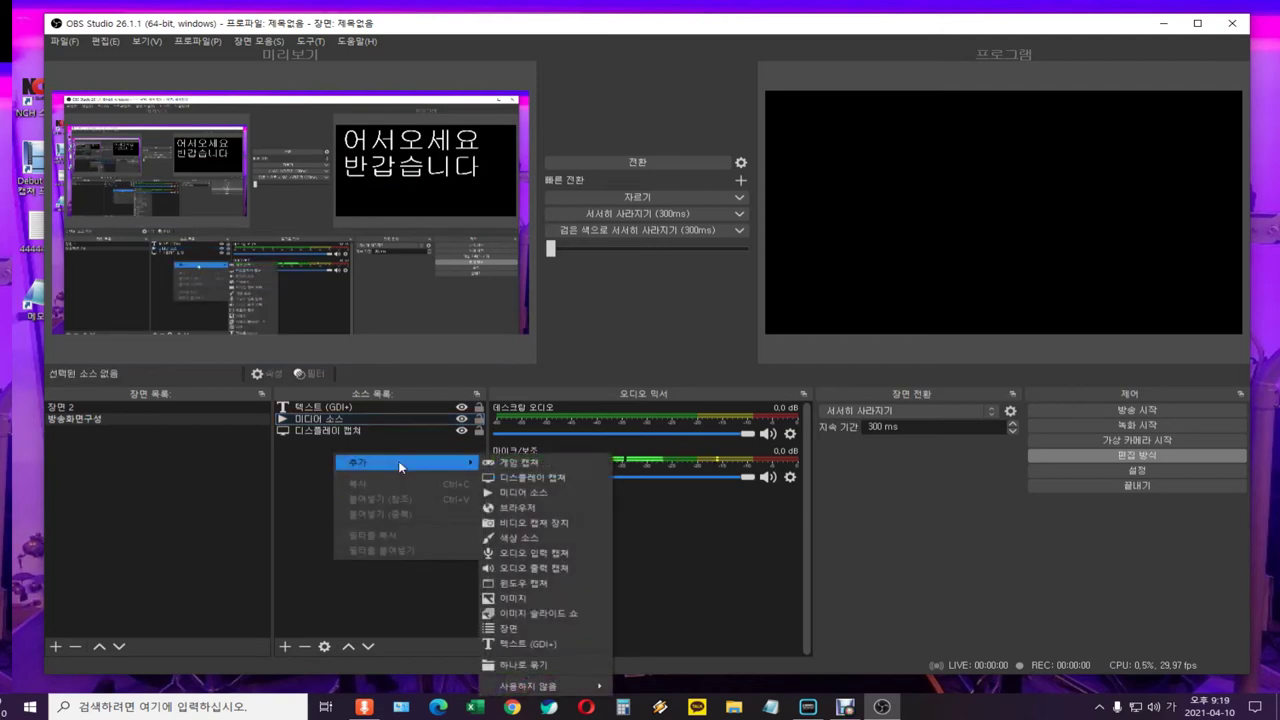
click(531, 598)
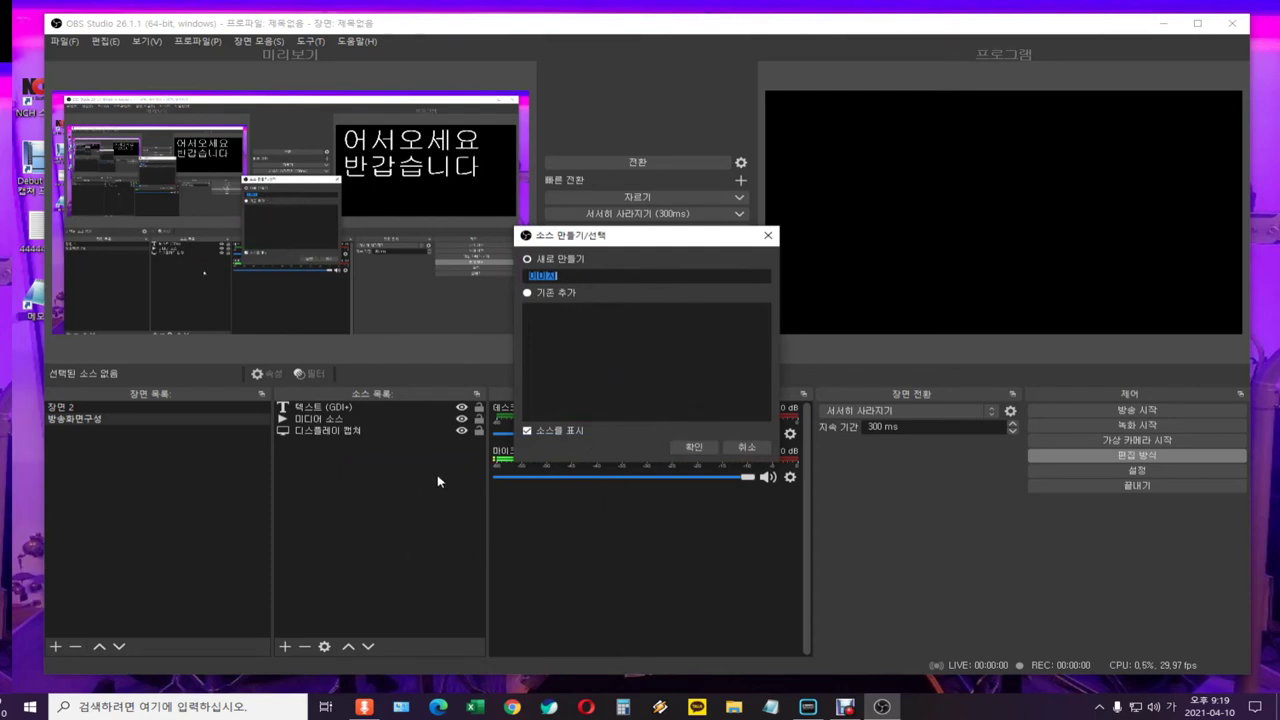
click(691, 448)
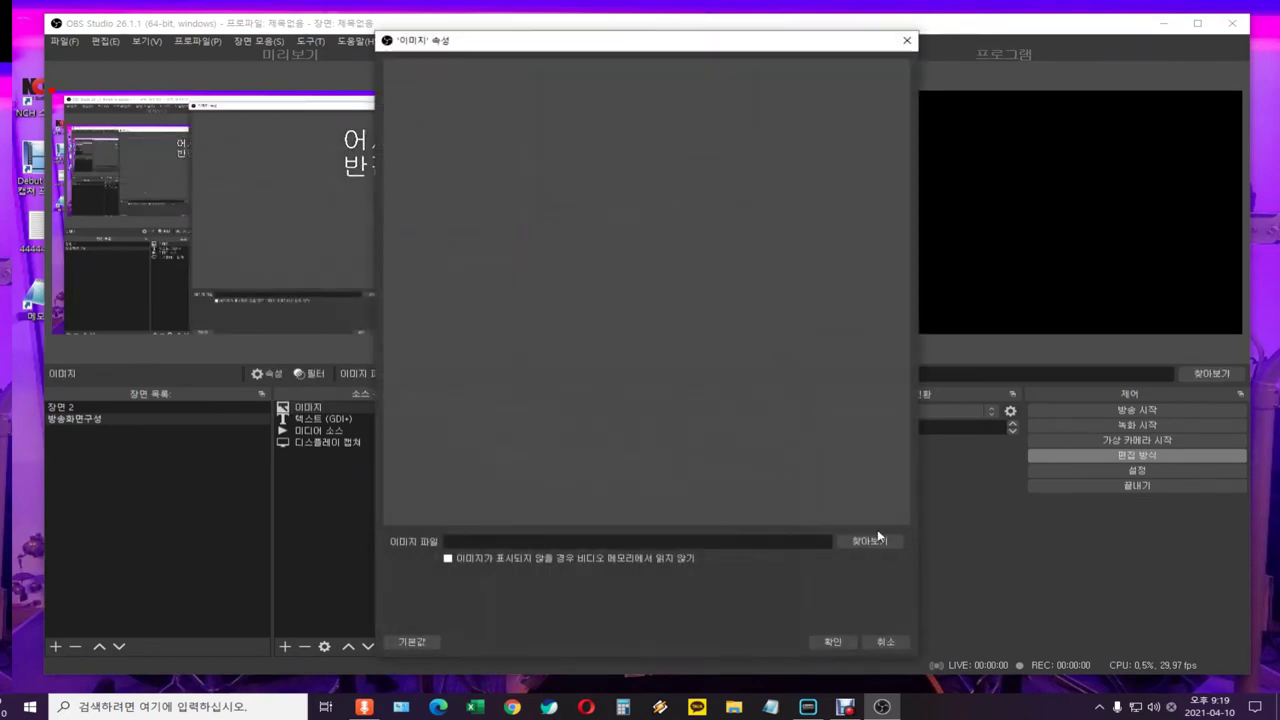
Load the file 20210320_160845.jpg from the ■제주도여행 folder into the image source.
click(881, 542)
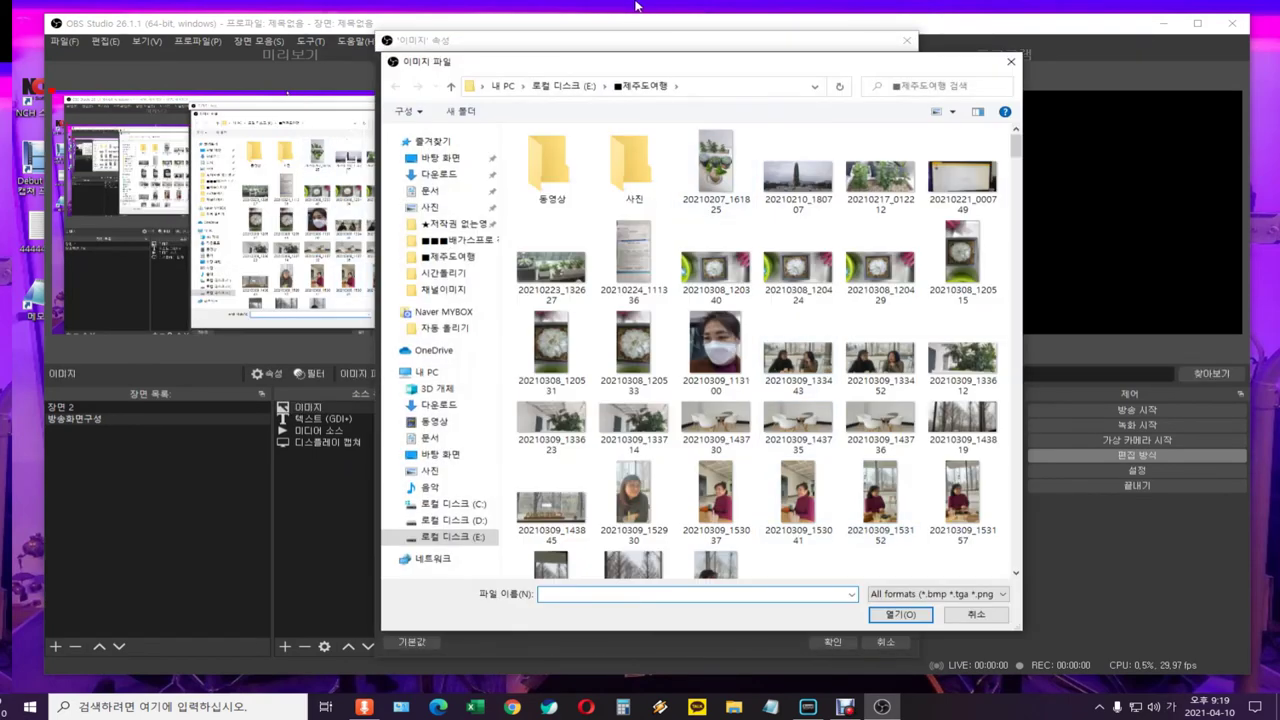
scroll(676, 356, down, 10)
scroll(676, 356, up, 10)
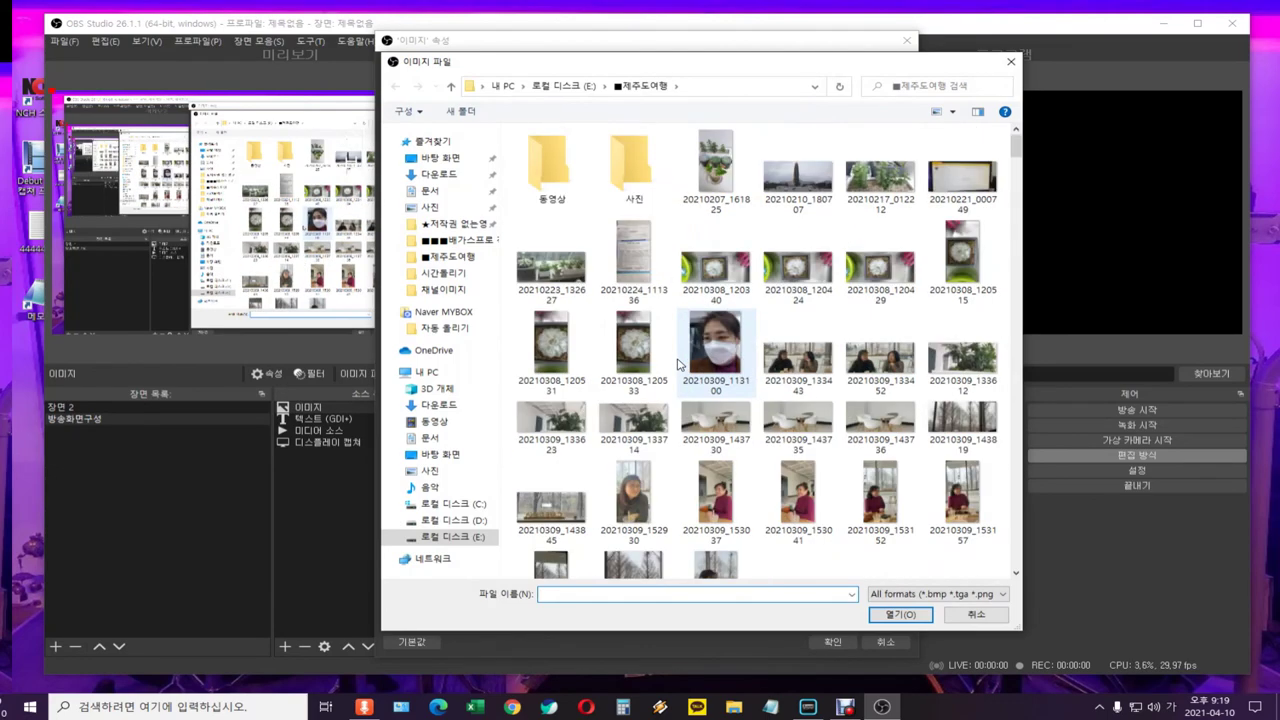
scroll(676, 360, down, 10)
scroll(678, 365, down, 10)
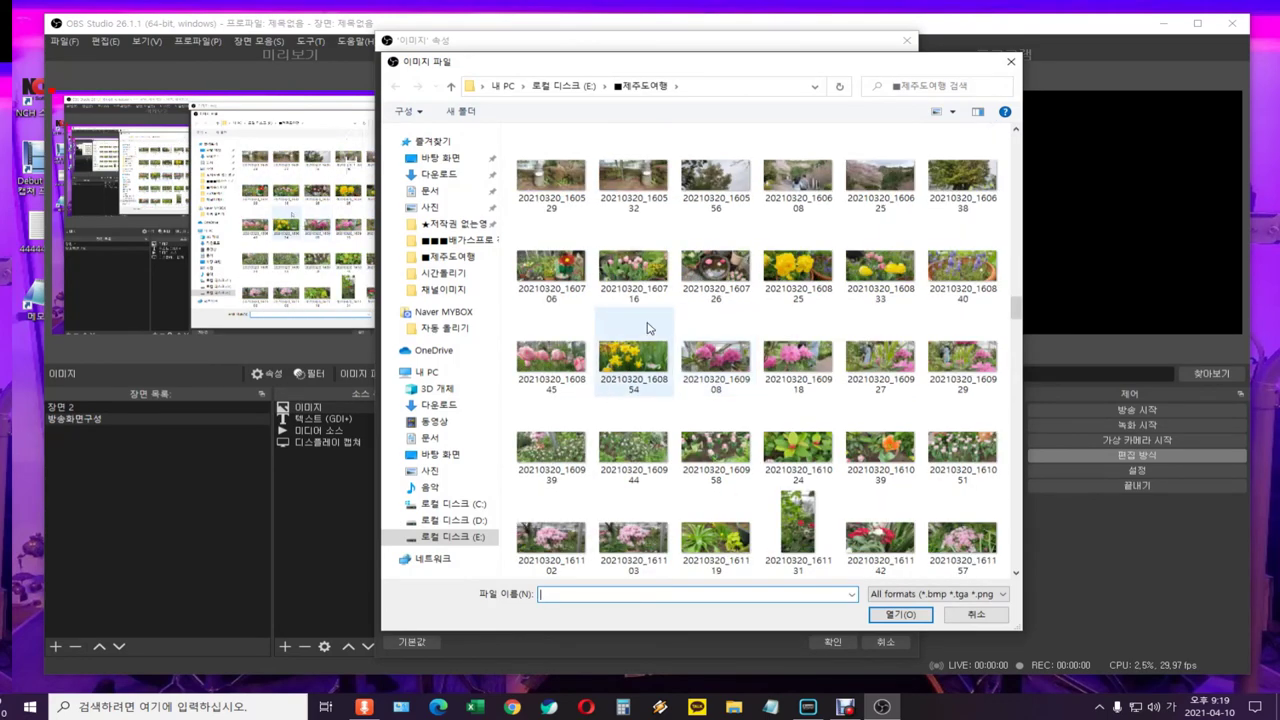
click(550, 358)
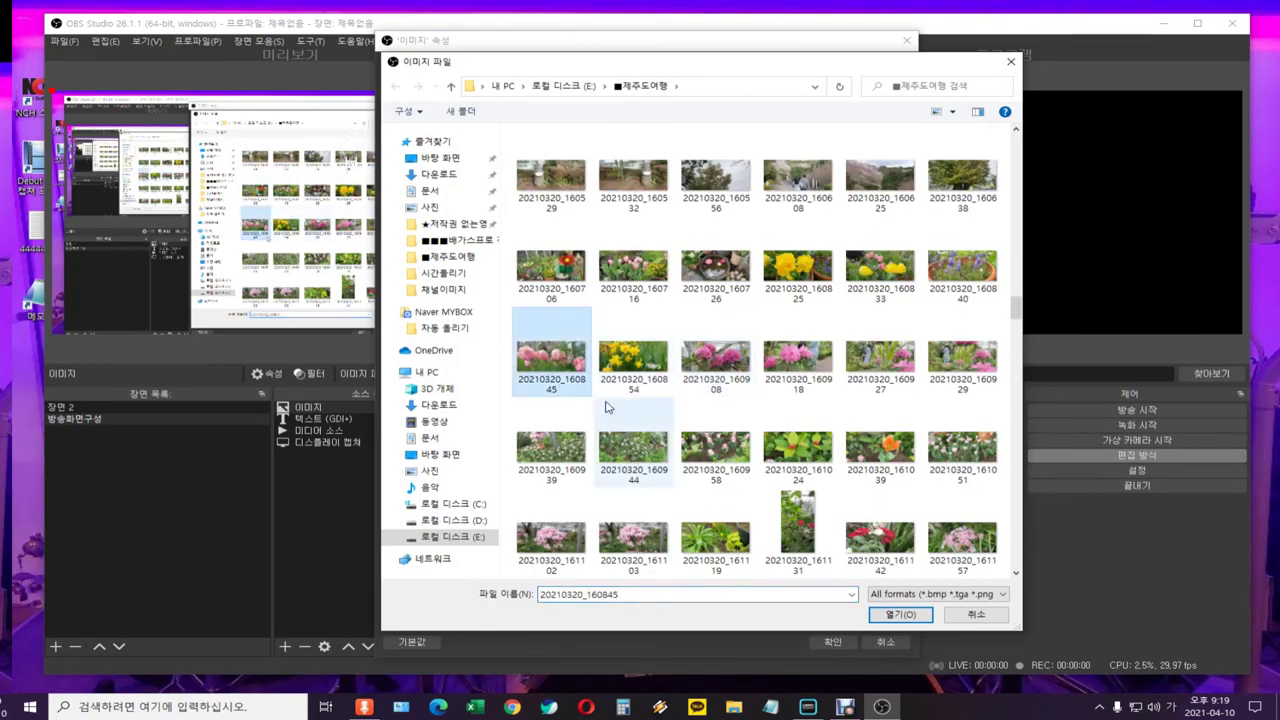
click(898, 614)
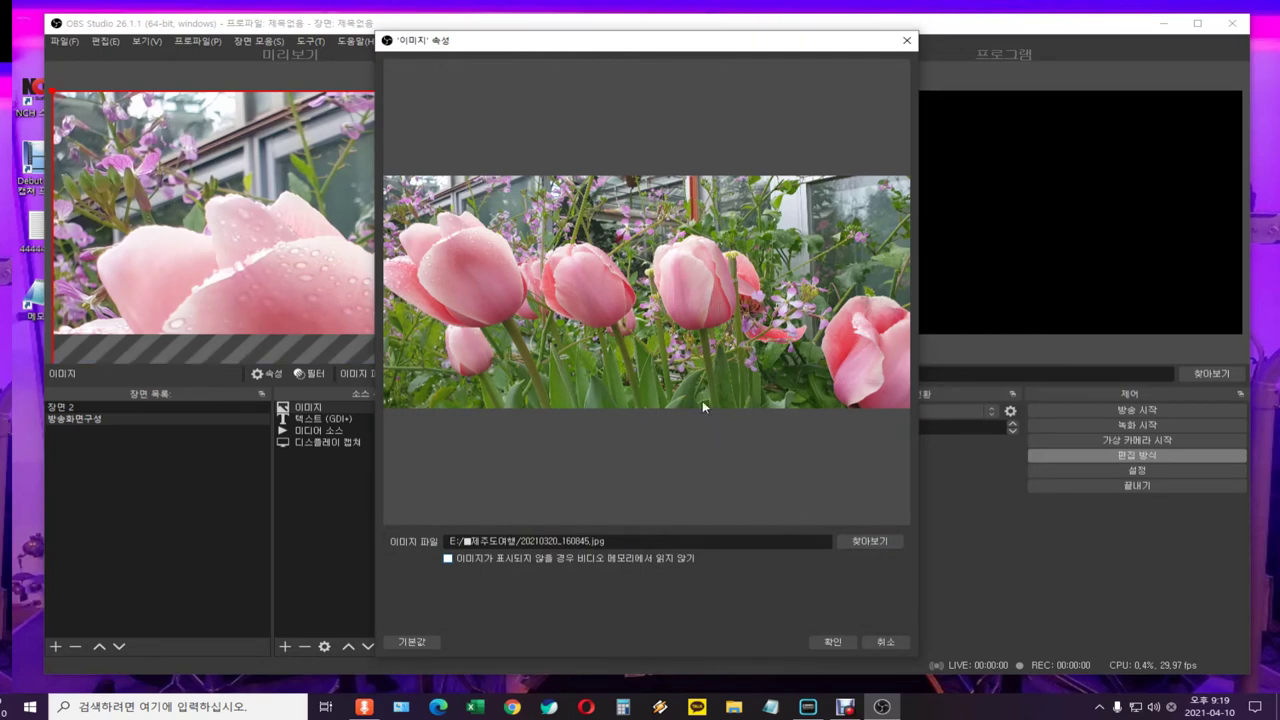
click(834, 641)
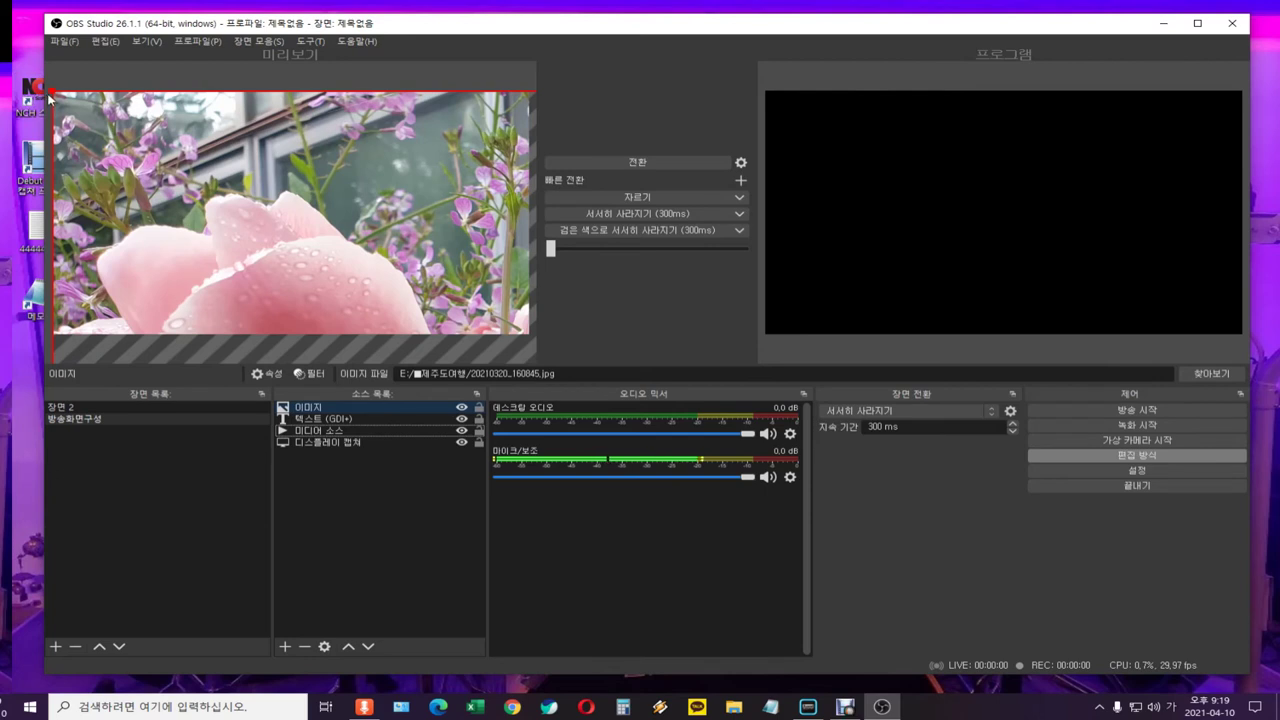
Scale the oversized tulip image down in the preview, keeping it anchored at the canvas's upper-left corner.
mouse_move(50, 87)
mouse_down()
mouse_move(329, 194)
mouse_move(347, 222)
mouse_move(343, 200)
mouse_move(180, 157)
mouse_move(52, 92)
mouse_up()
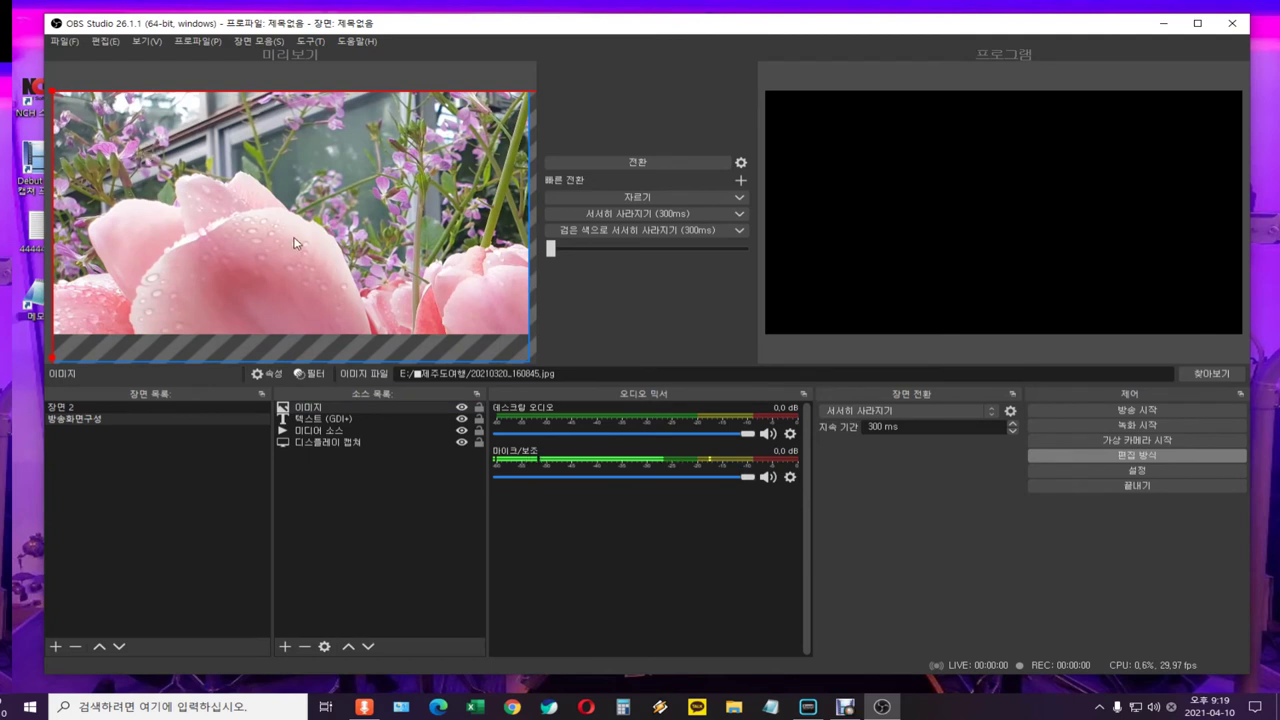
click(95, 172)
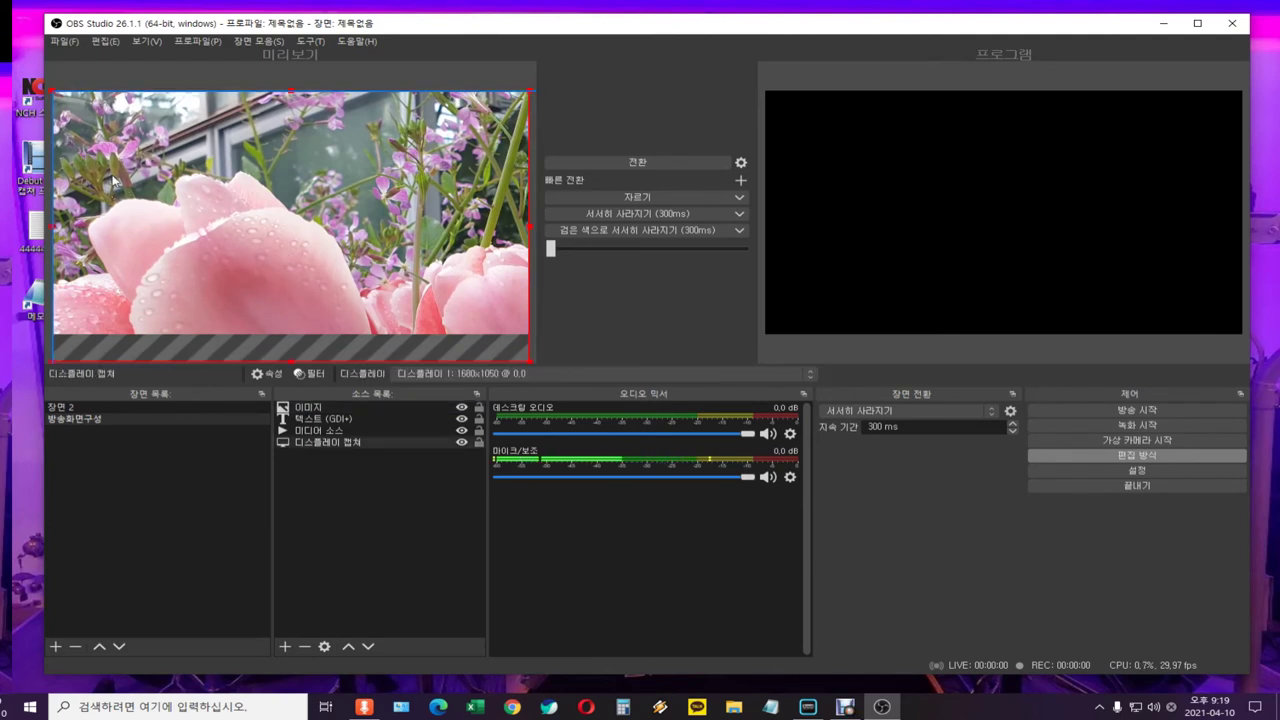
click(57, 93)
drag(49, 88, 180, 114)
click(275, 282)
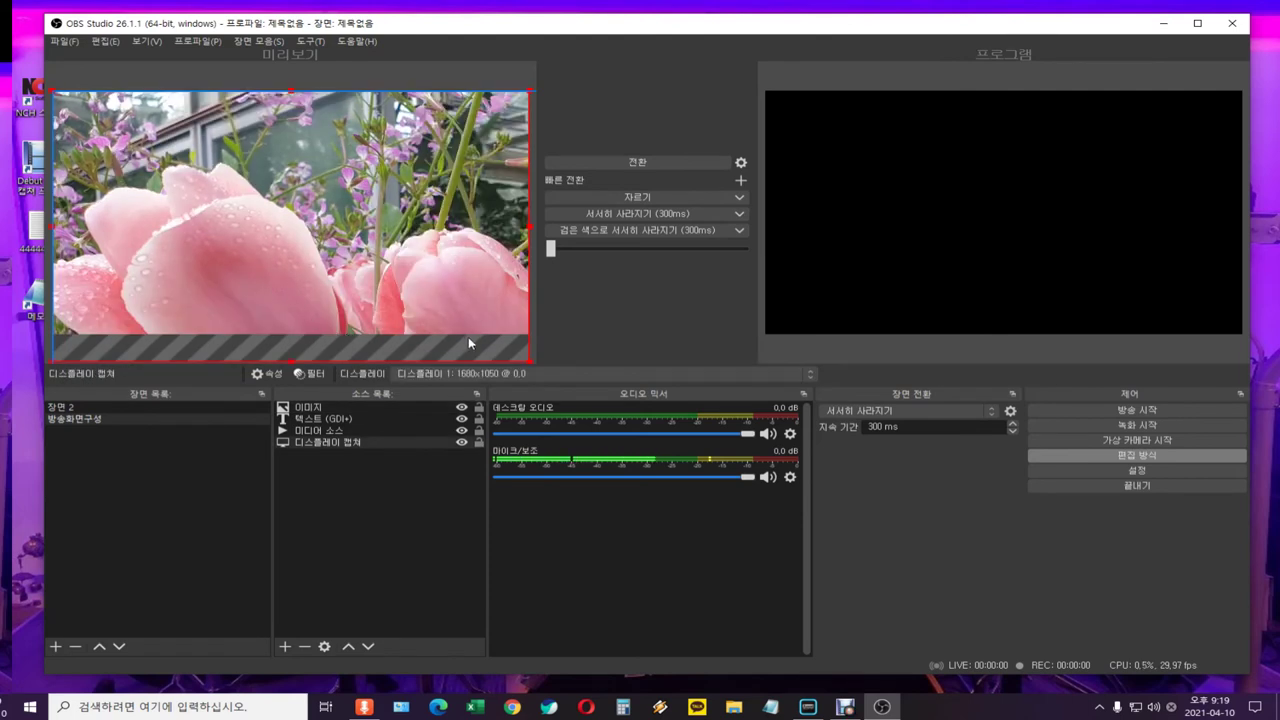
click(463, 290)
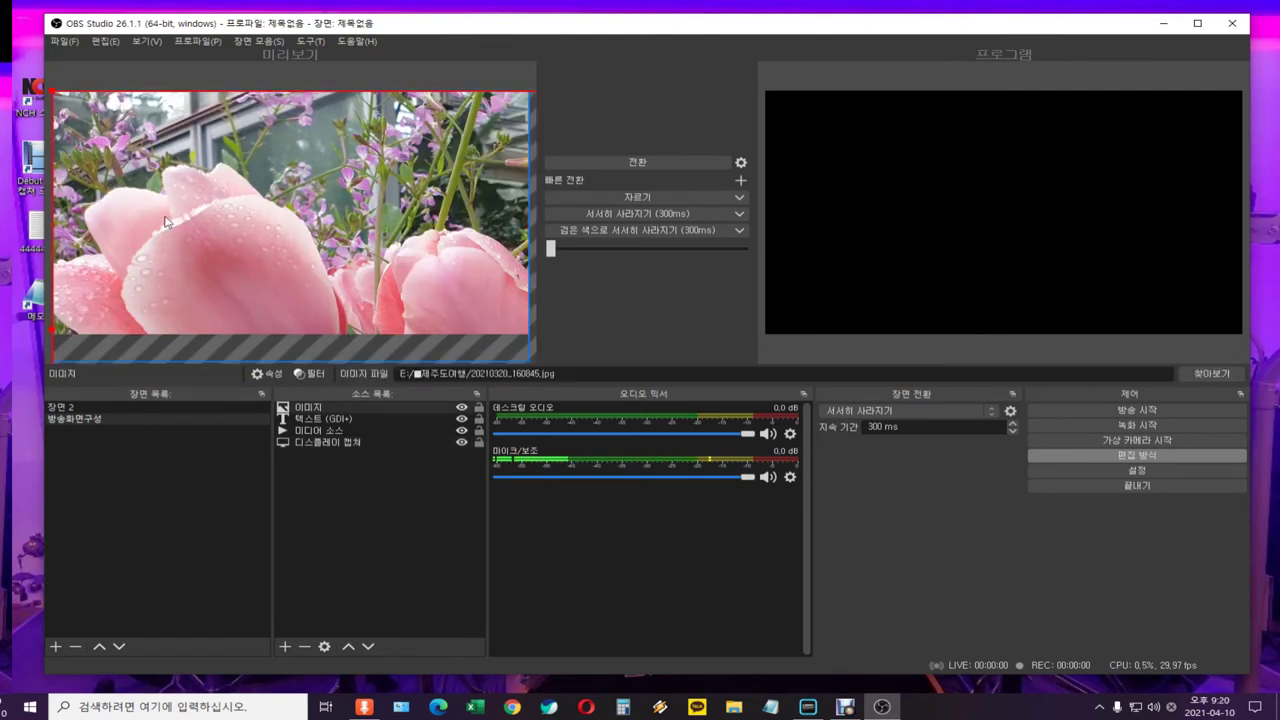
drag(56, 102, 105, 133)
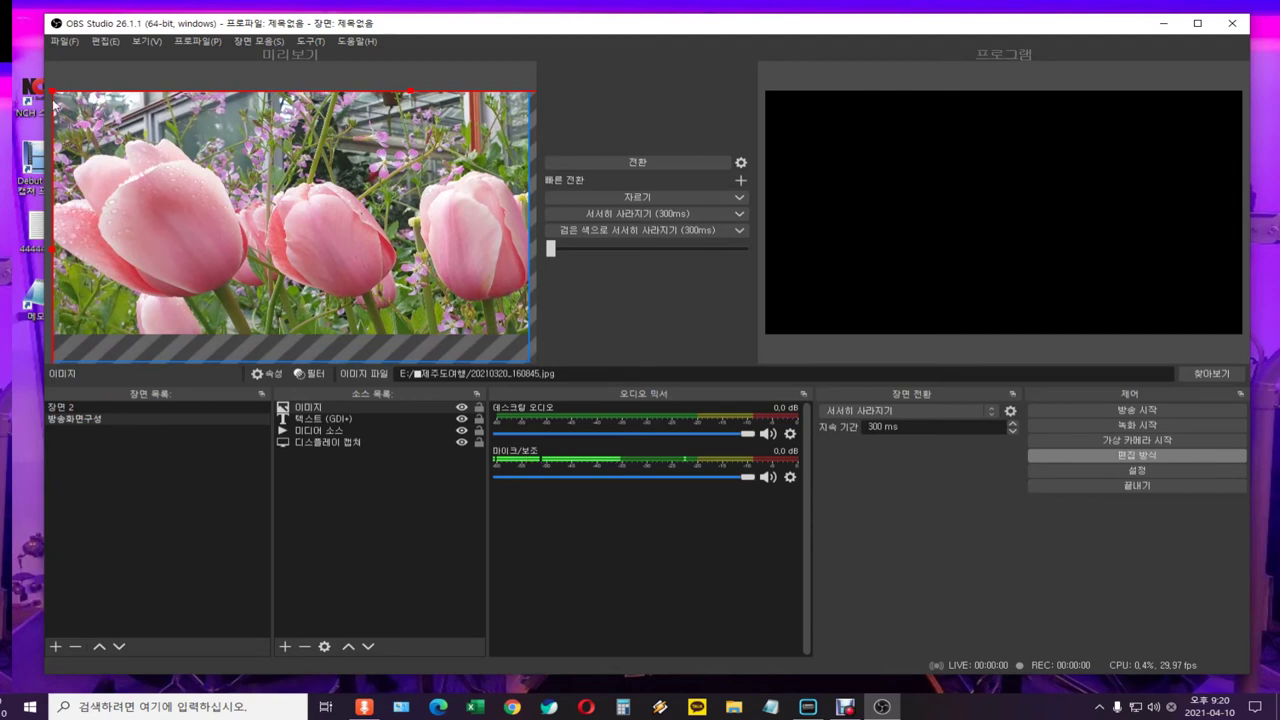
Shrink the display capture to a small thumbnail and move the tulip image to the lower-right corner of the preview canvas.
click(327, 442)
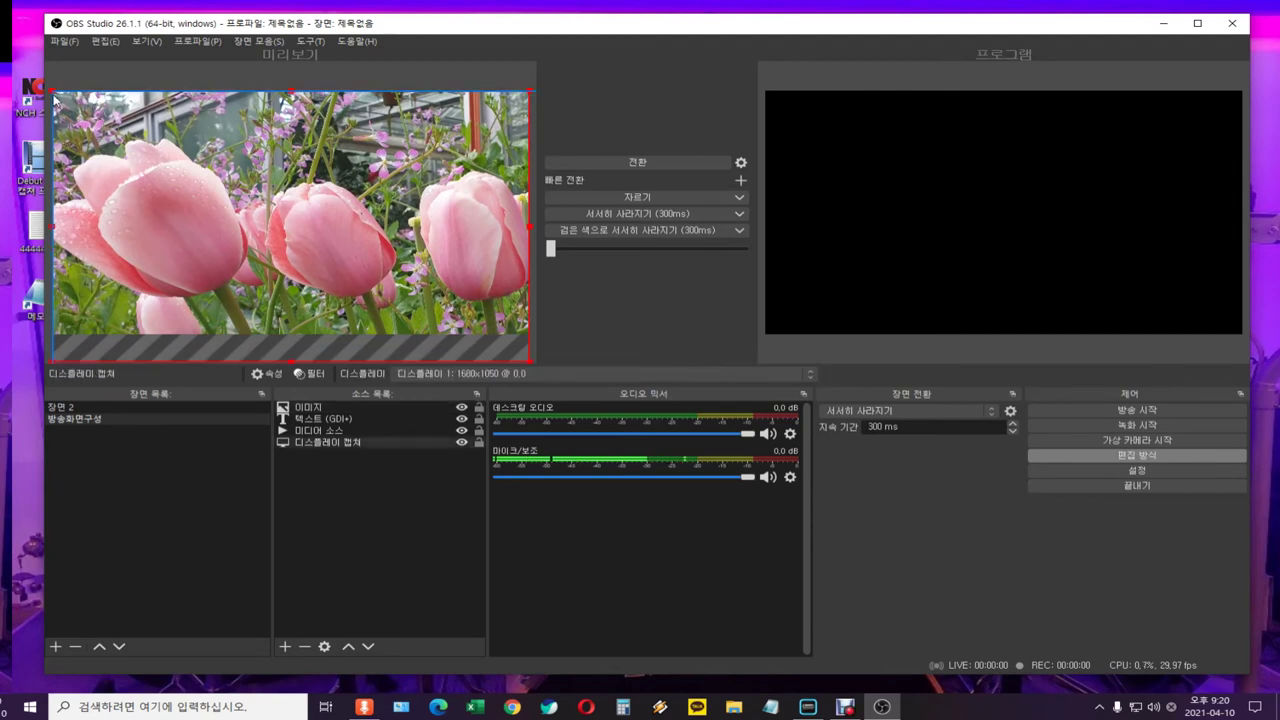
drag(392, 309, 152, 163)
click(306, 203)
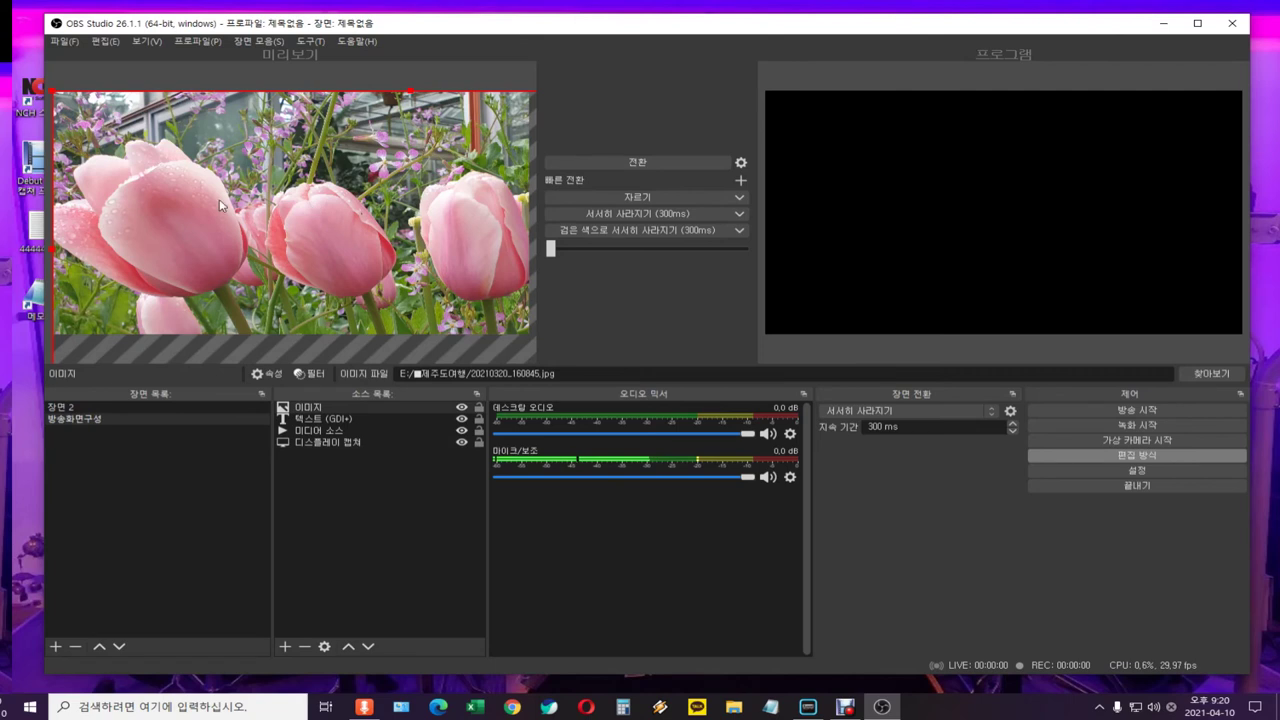
drag(50, 88, 436, 241)
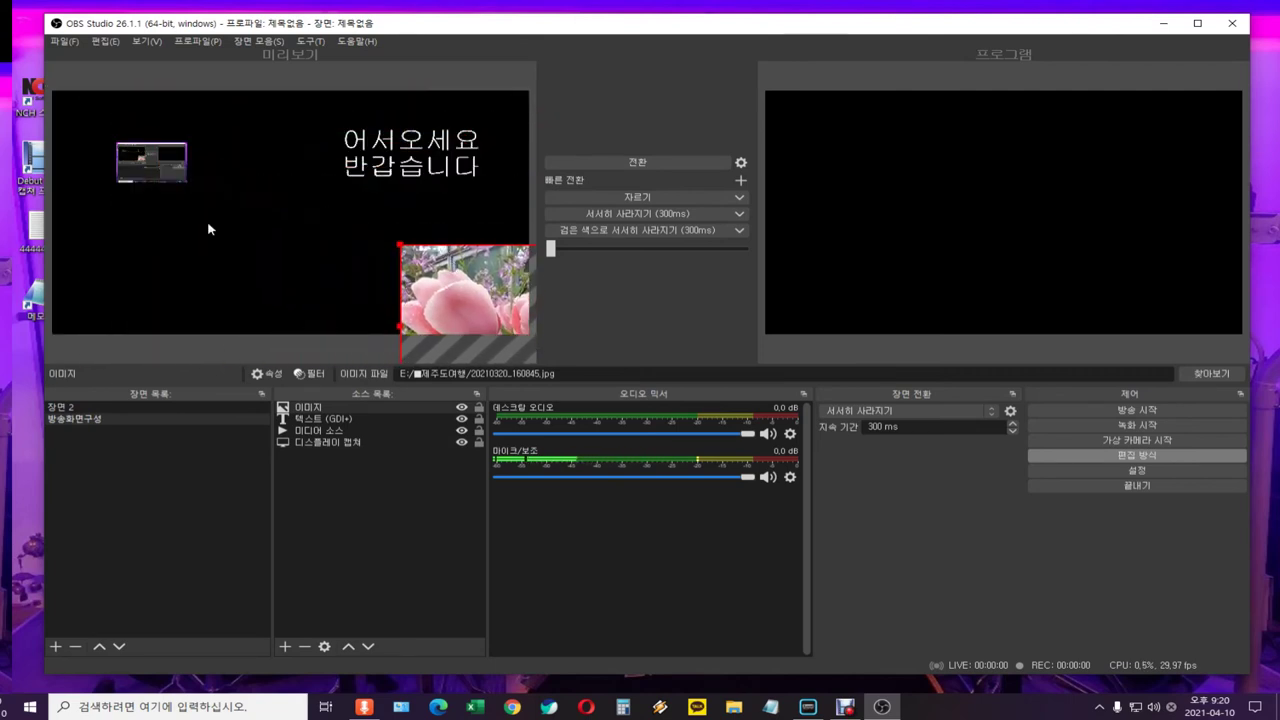
Move the display capture thumbnail to the canvas's upper-left corner and enlarge it to fill the canvas.
click(152, 166)
drag(133, 160, 75, 106)
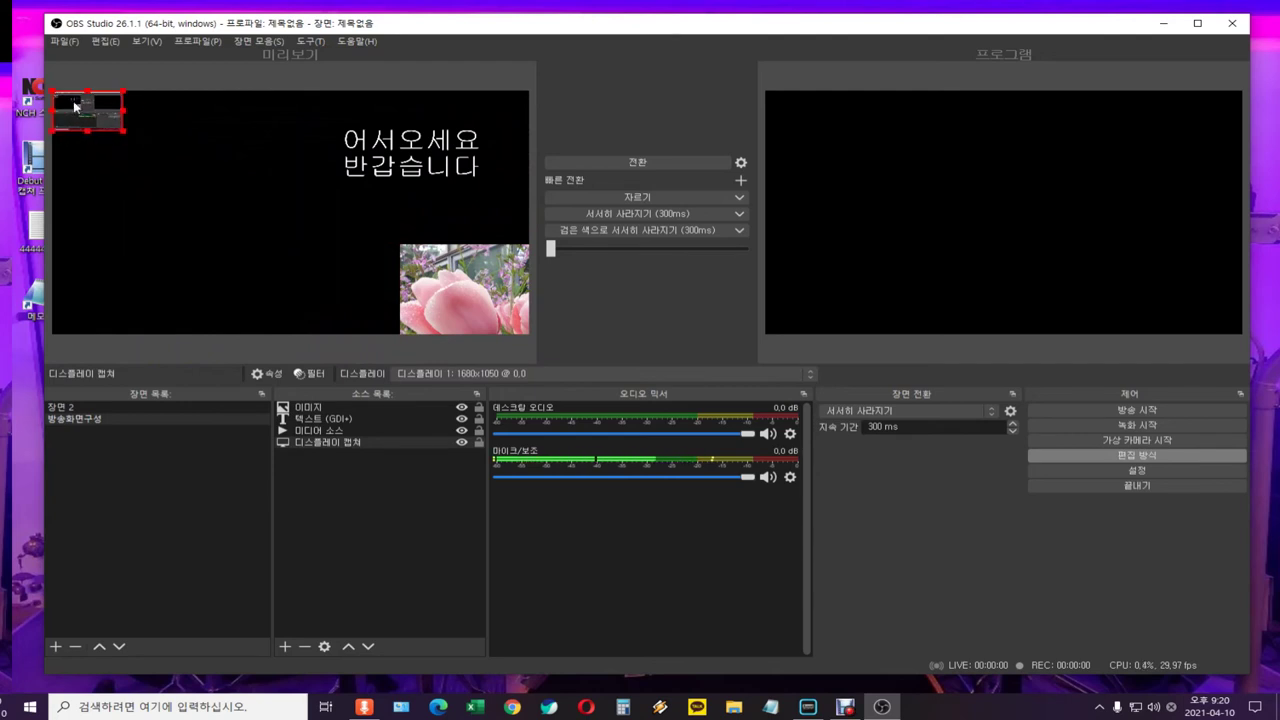
click(120, 133)
click(115, 132)
drag(124, 131, 531, 329)
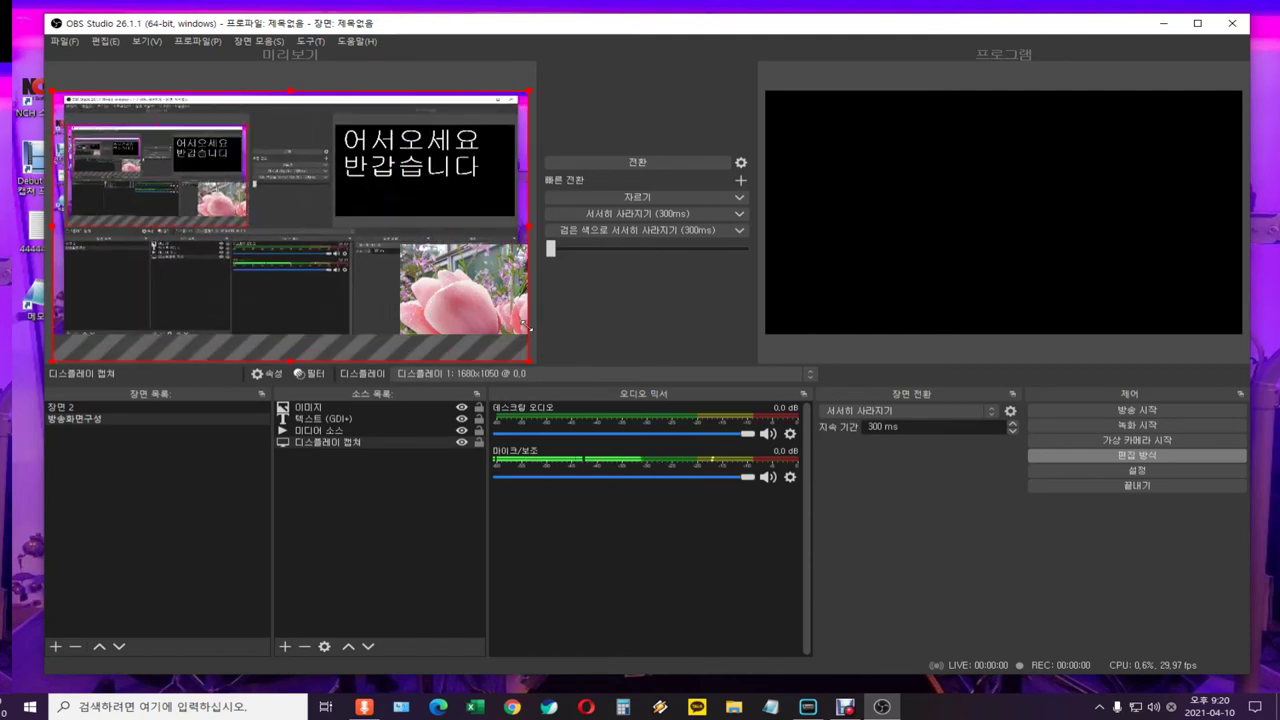
Move the tulip image to the canvas's upper-left corner and enlarge it to the full canvas width.
click(473, 308)
drag(460, 294, 116, 145)
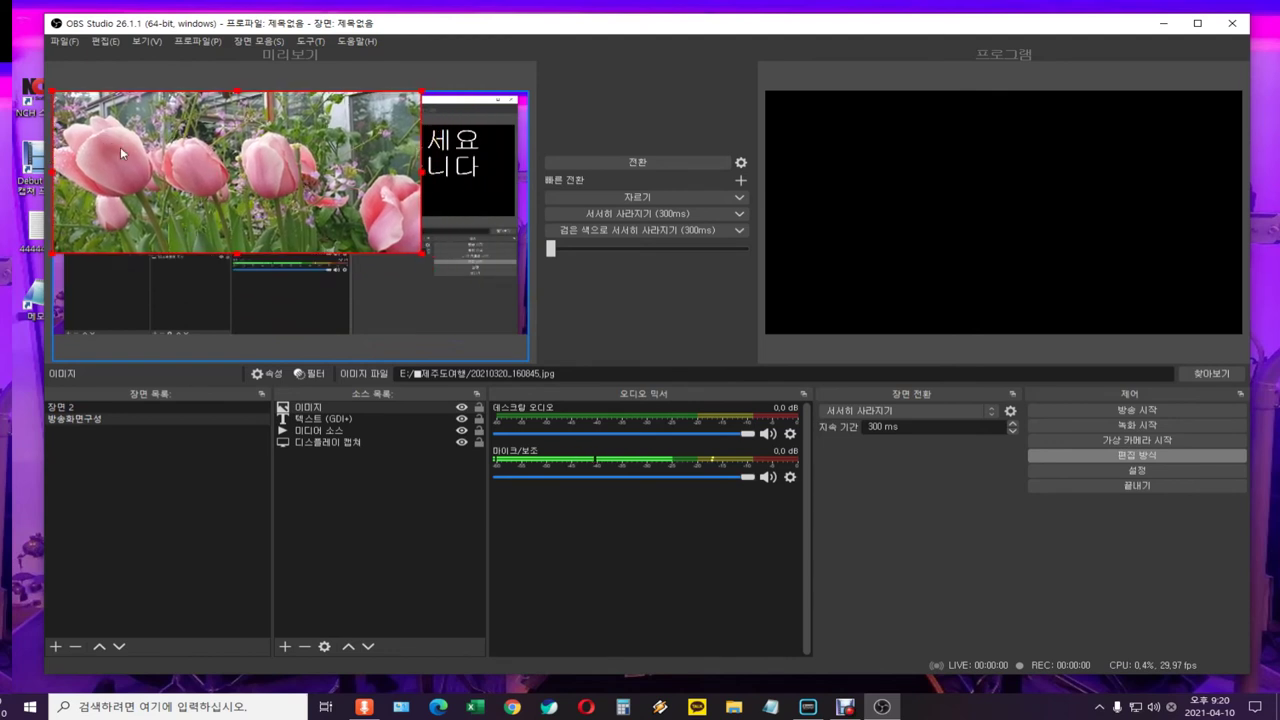
drag(420, 253, 428, 302)
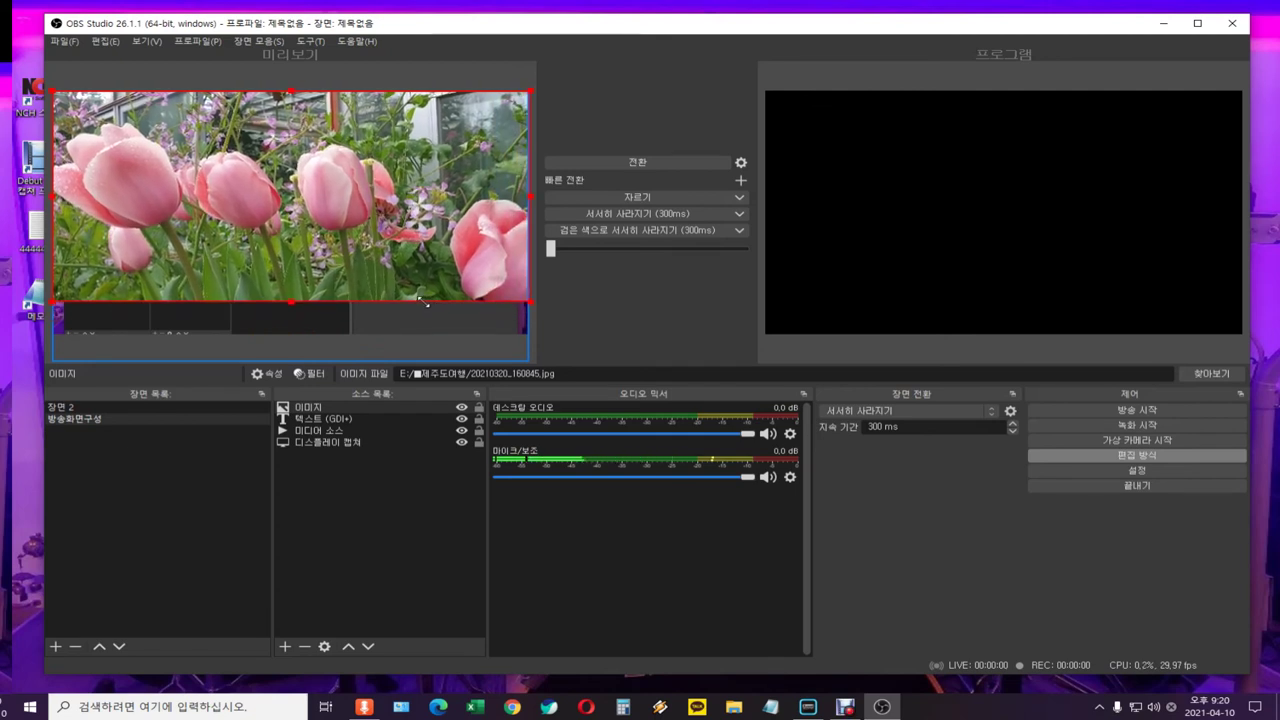
click(420, 303)
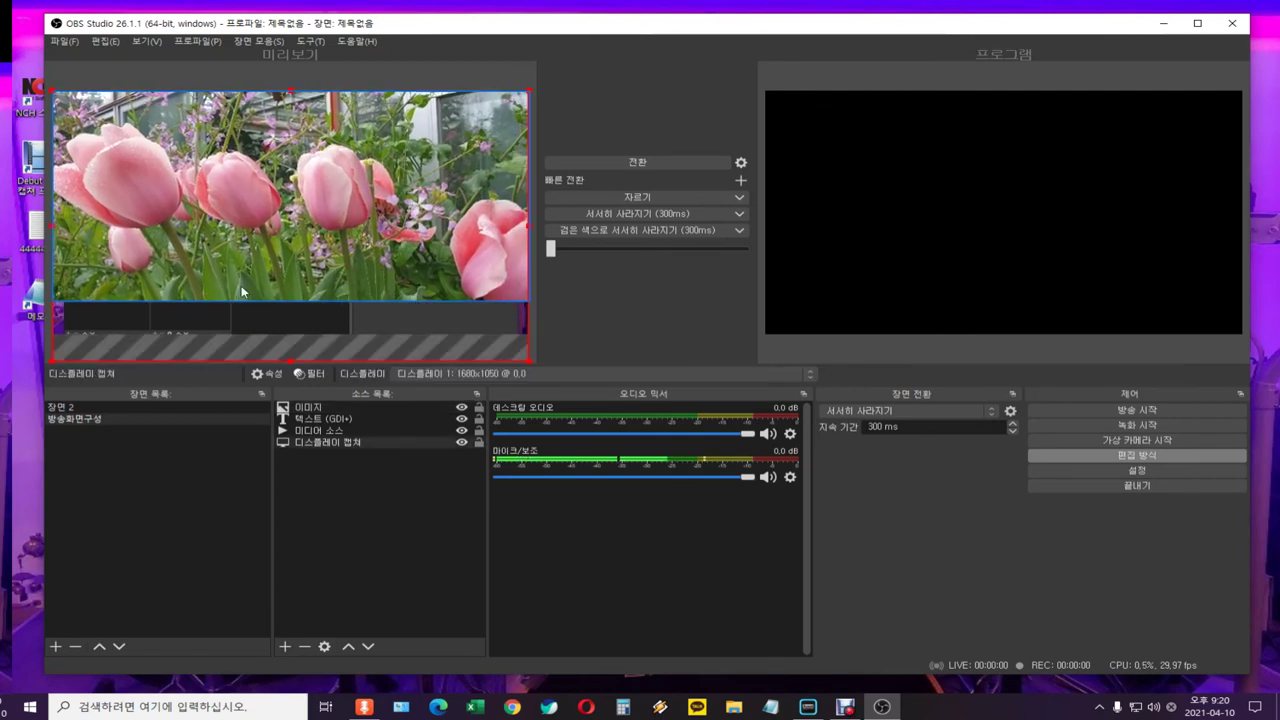
click(278, 225)
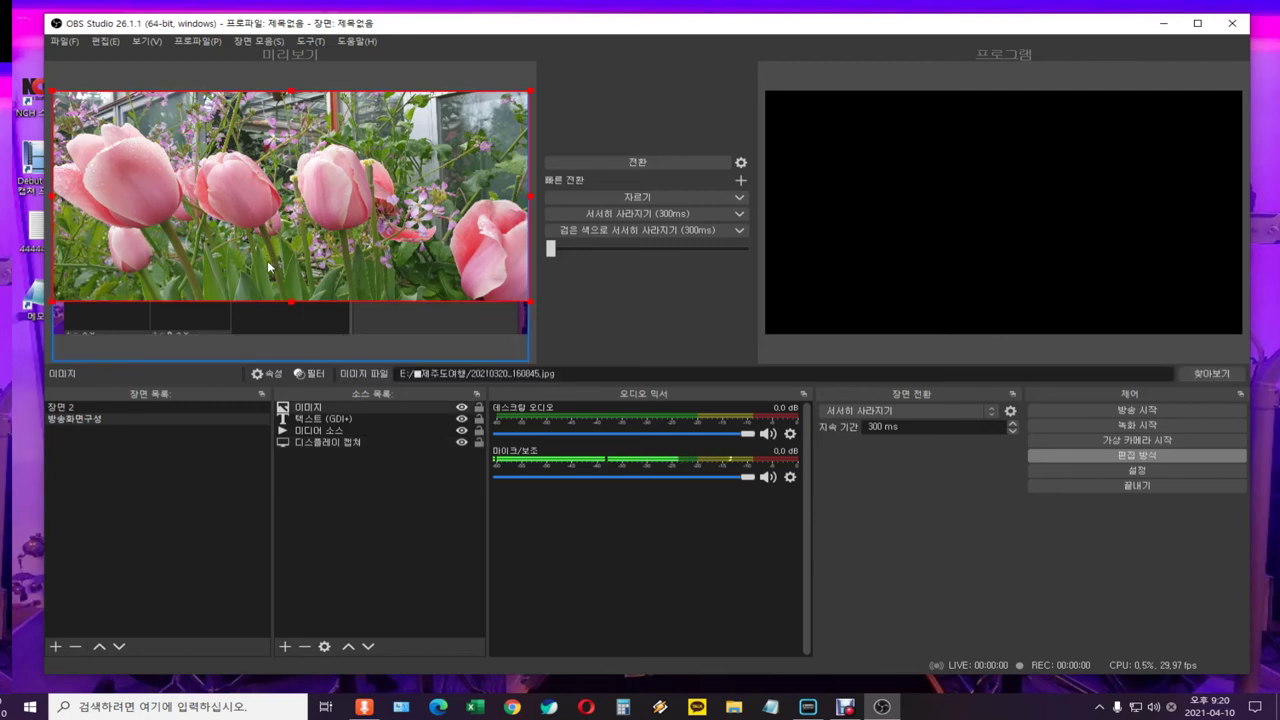
Transition the 방송화면구성 scene to the program output and select that scene for the preview again.
click(641, 163)
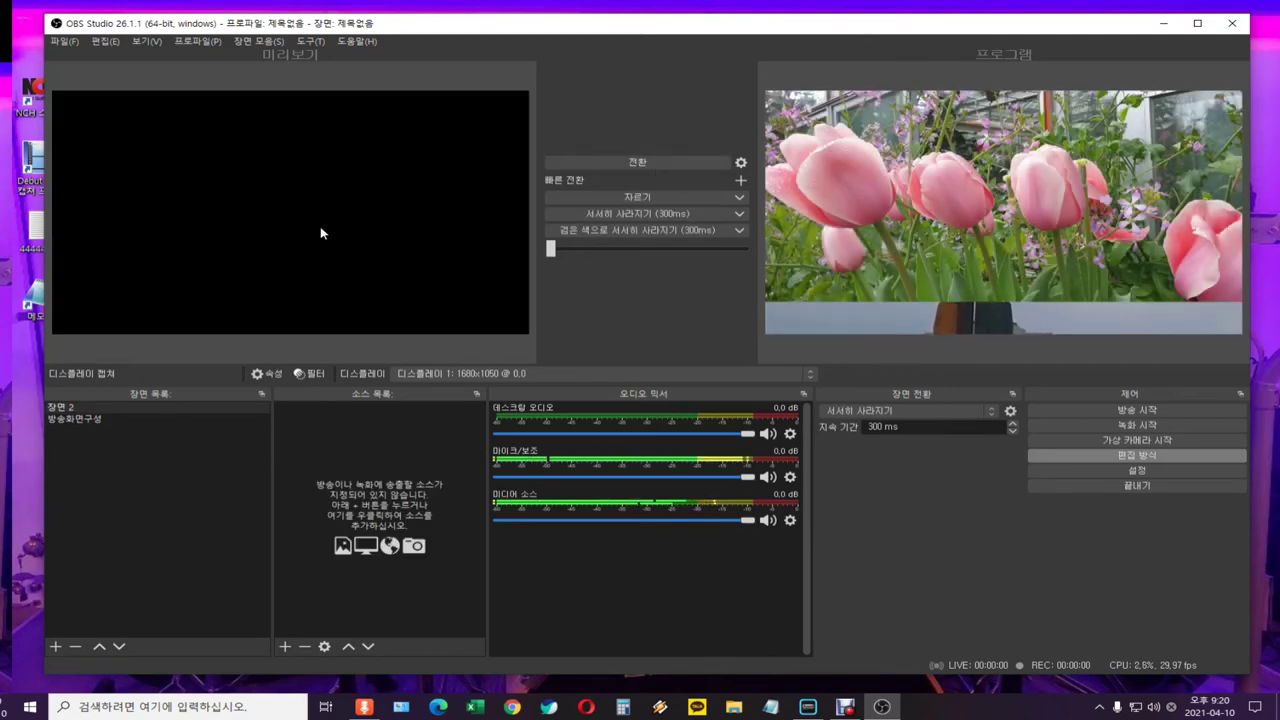
click(92, 420)
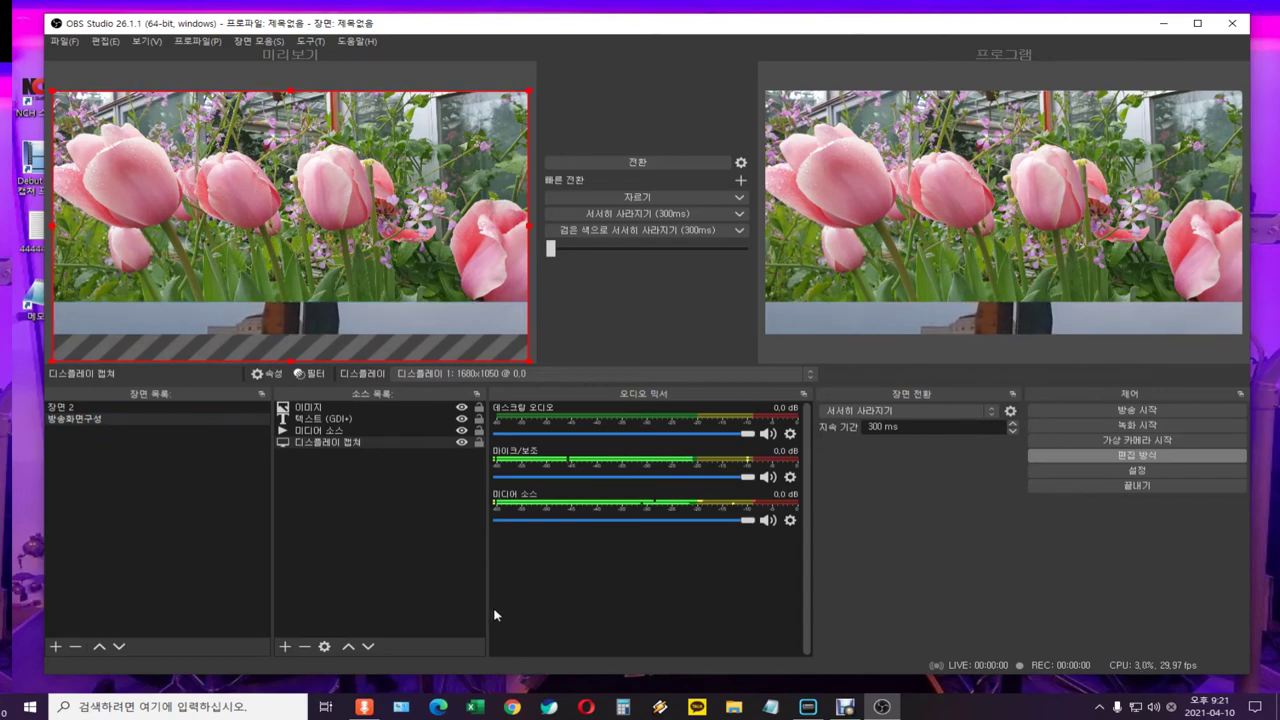
Switch to File Explorer and open the tulip photo 20210320_160845.jpg from the 제주도여행 folder in the 알씨 꾸미기 editor.
click(735, 708)
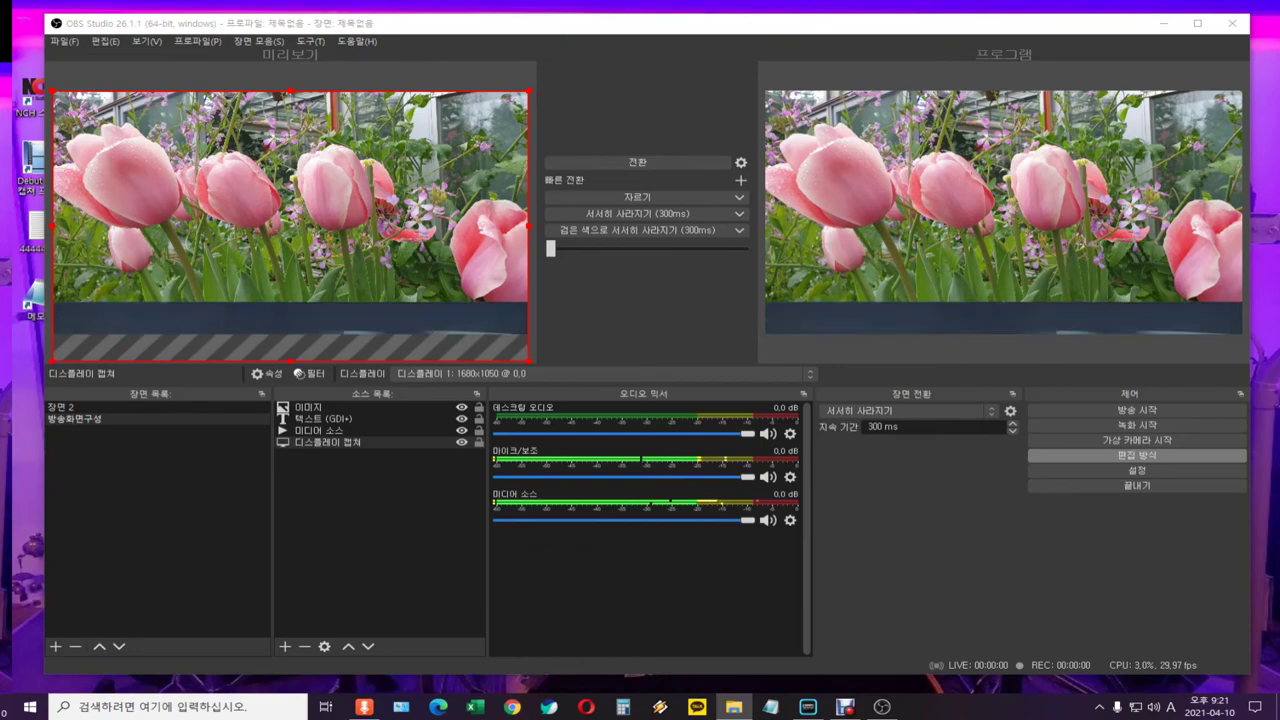
click(733, 707)
drag(475, 65, 496, 69)
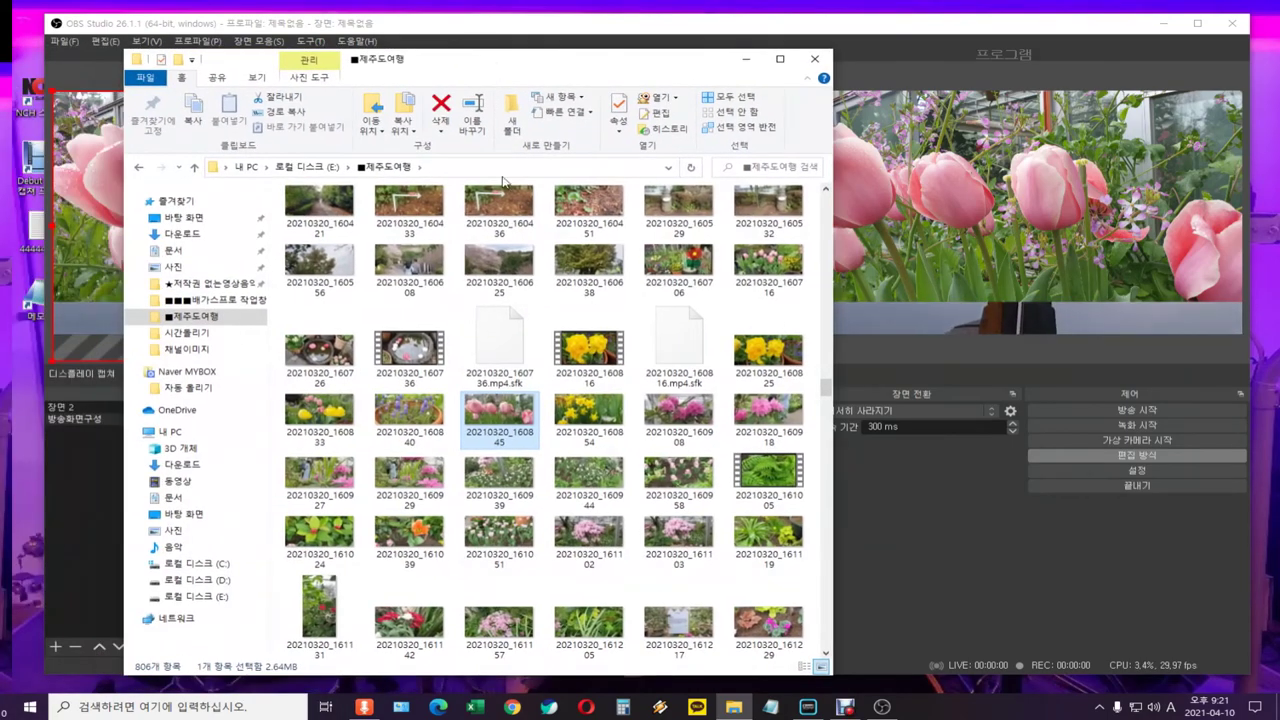
right_click(489, 414)
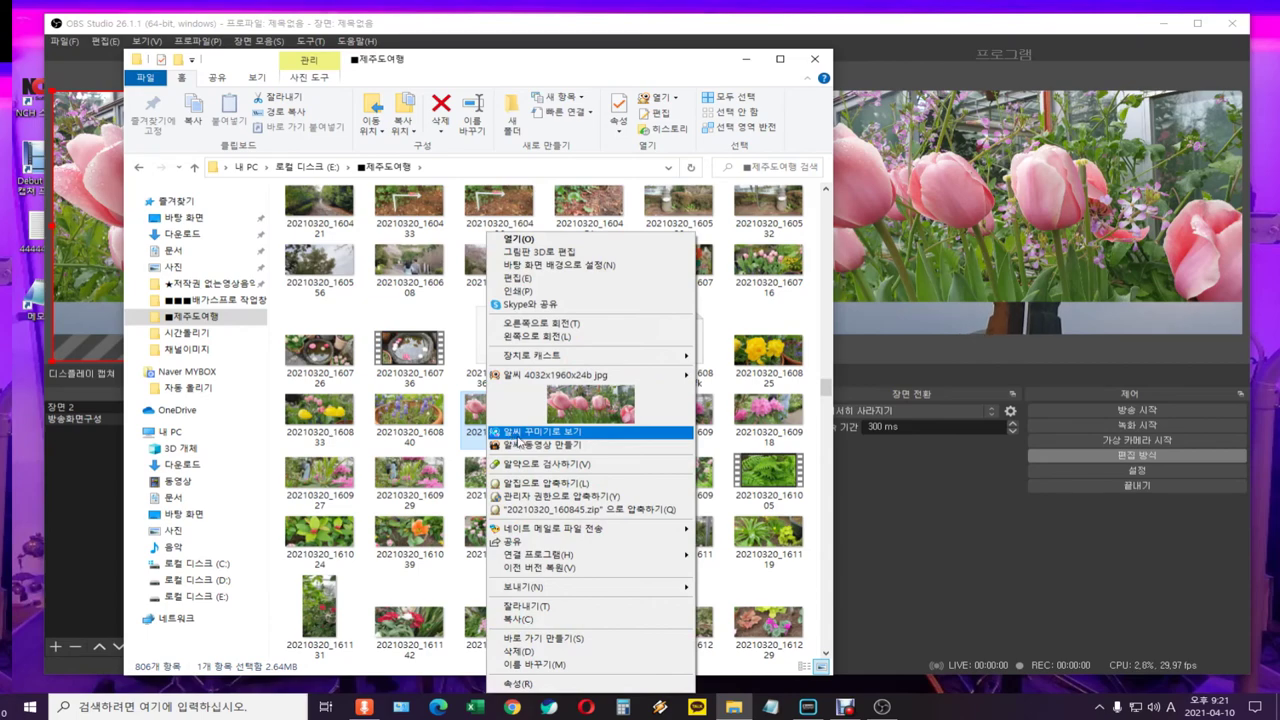
click(521, 432)
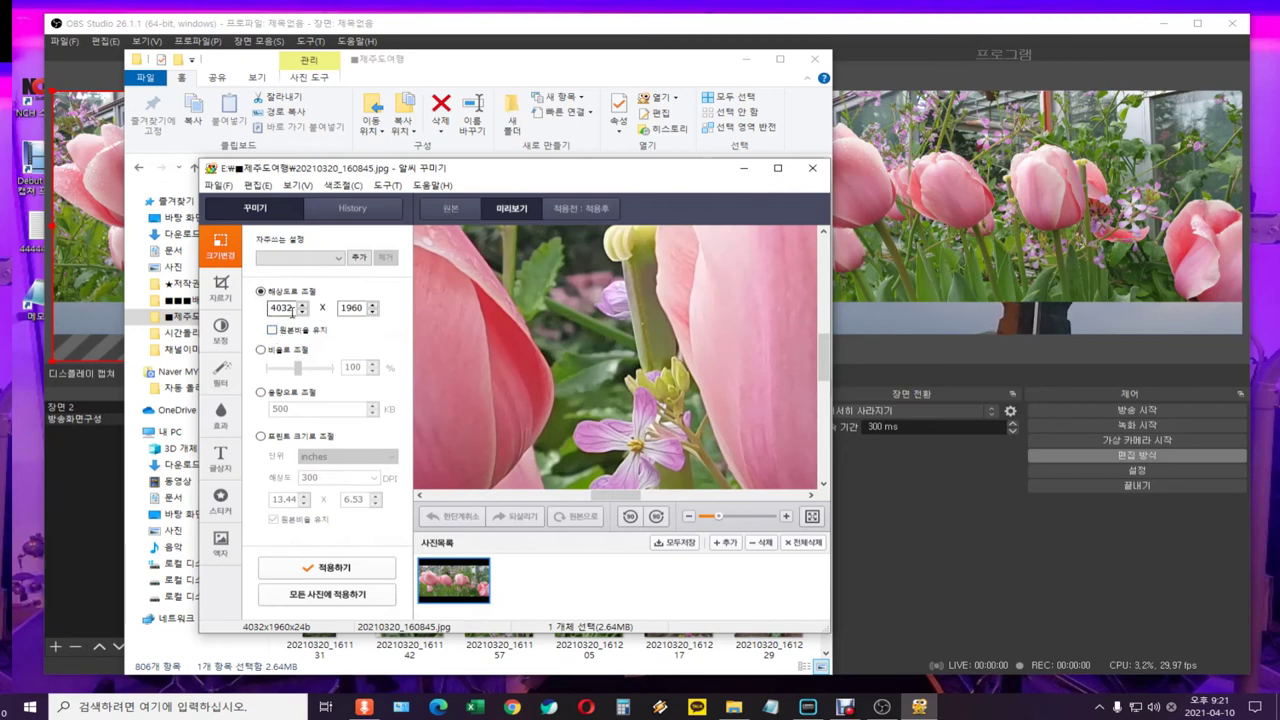
Resize the tulip photo to a resolution of 1280 x 720 and apply the change.
double_click(287, 308)
text(1280)
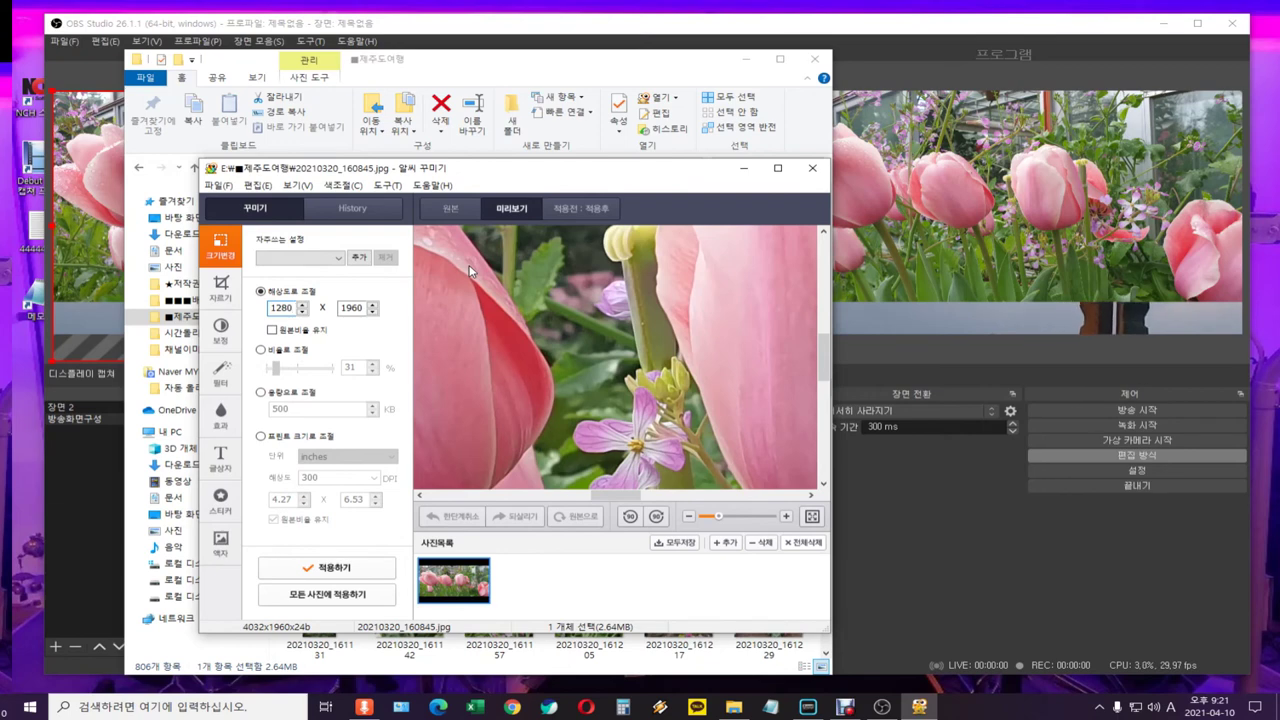
double_click(358, 309)
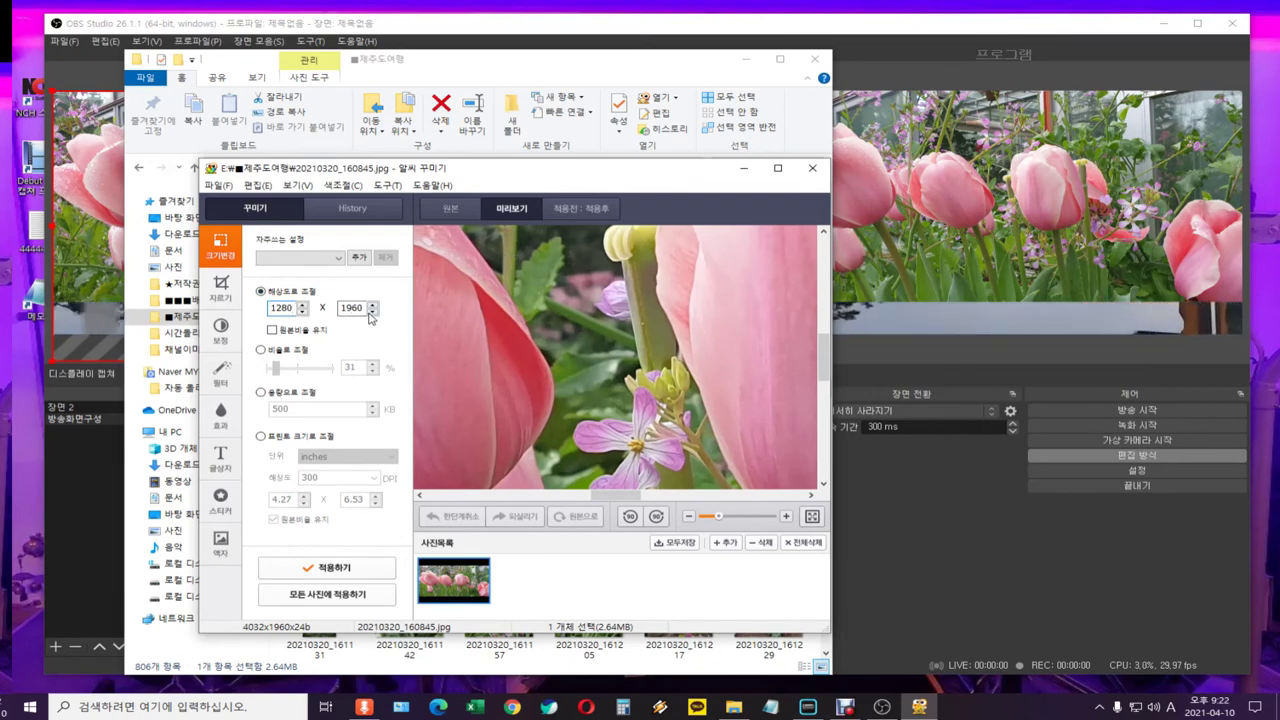
text(720)
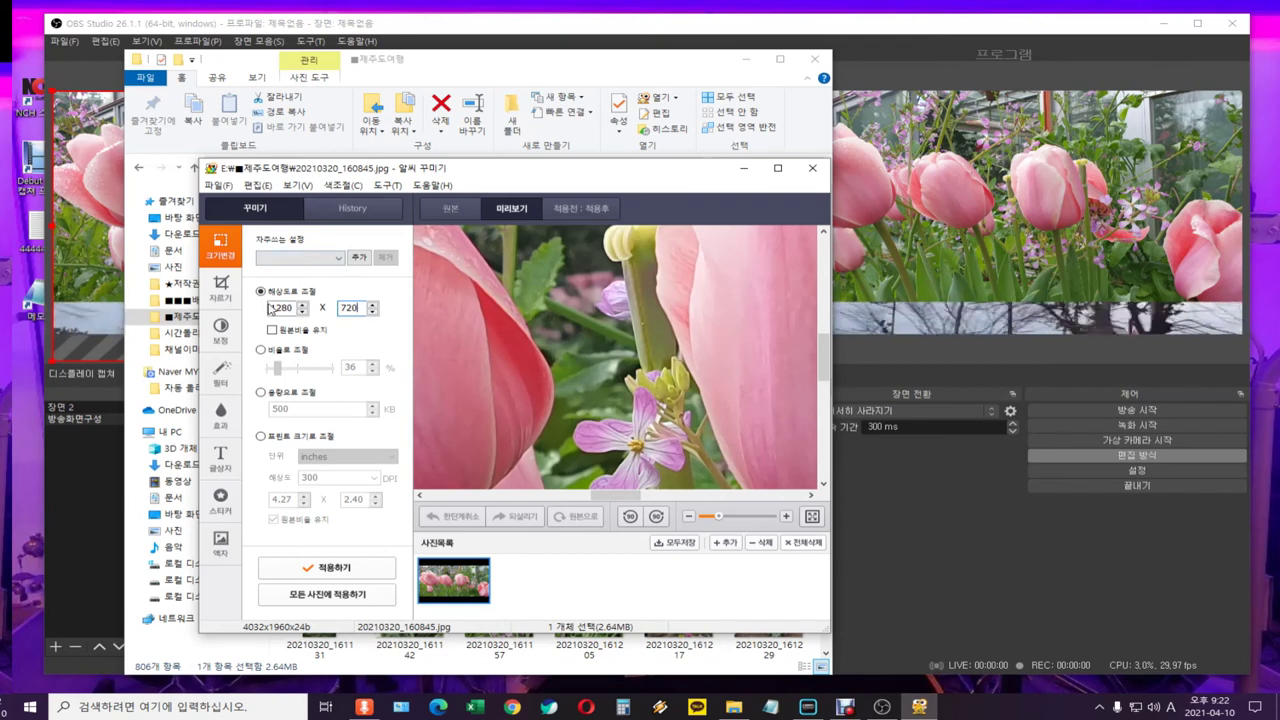
click(327, 567)
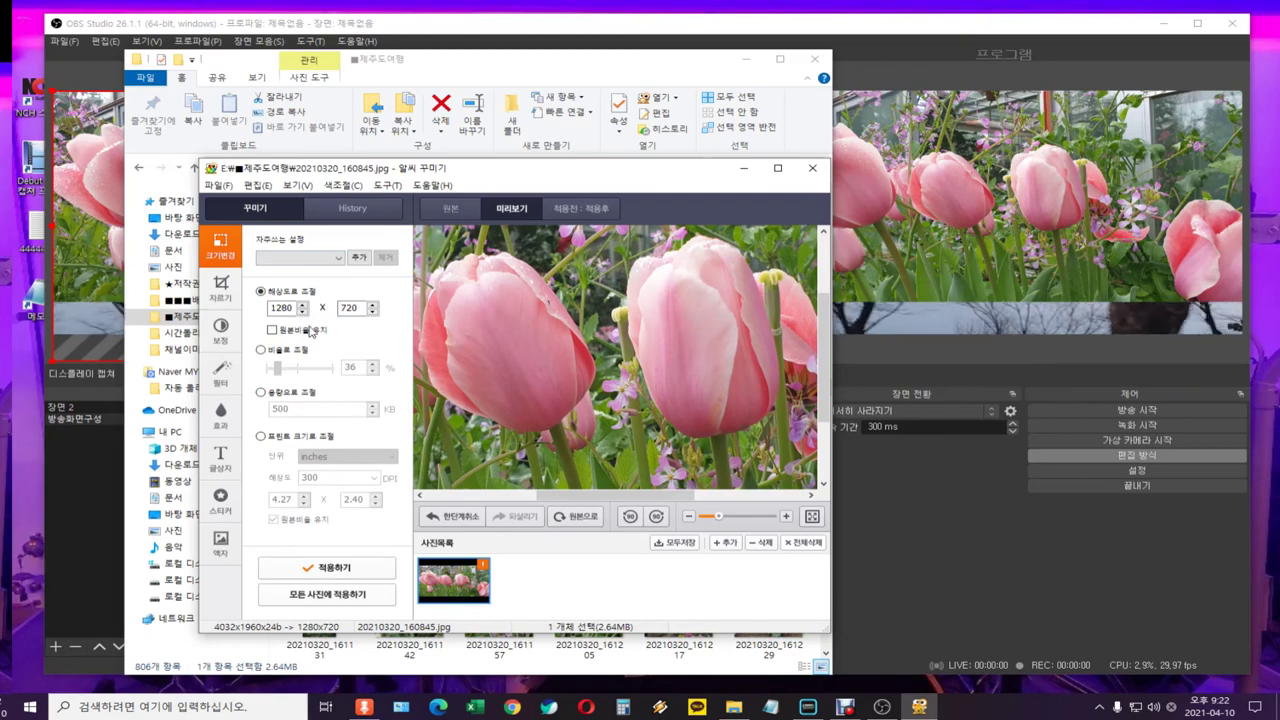
Save the resized tulip photo over the original file and move the folder window aside to uncover OBS Studio.
click(219, 186)
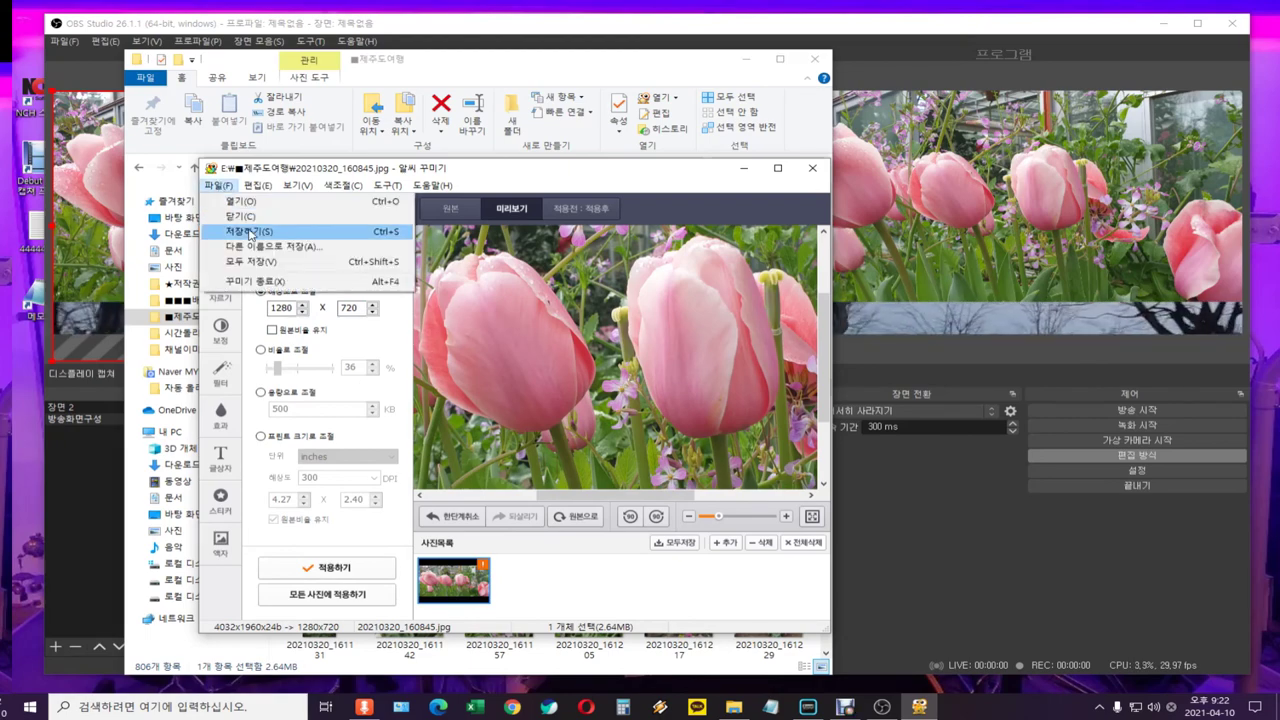
click(249, 233)
click(510, 431)
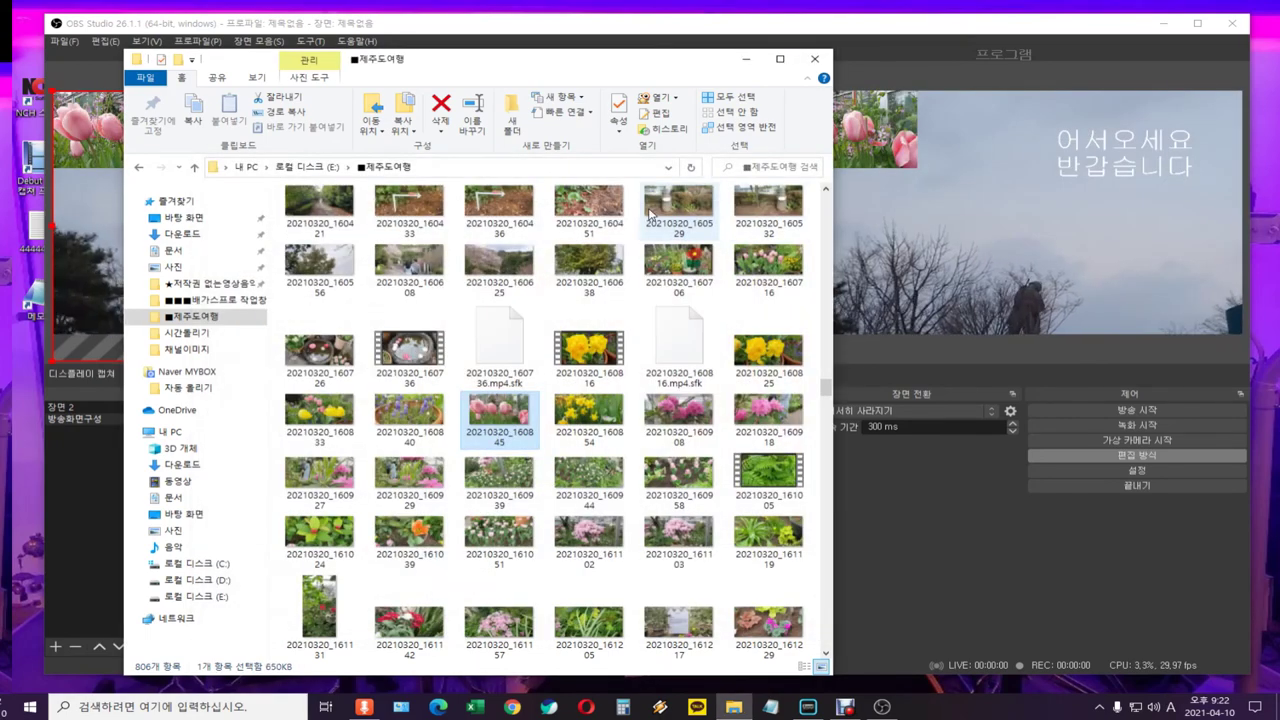
drag(686, 57, 5, 104)
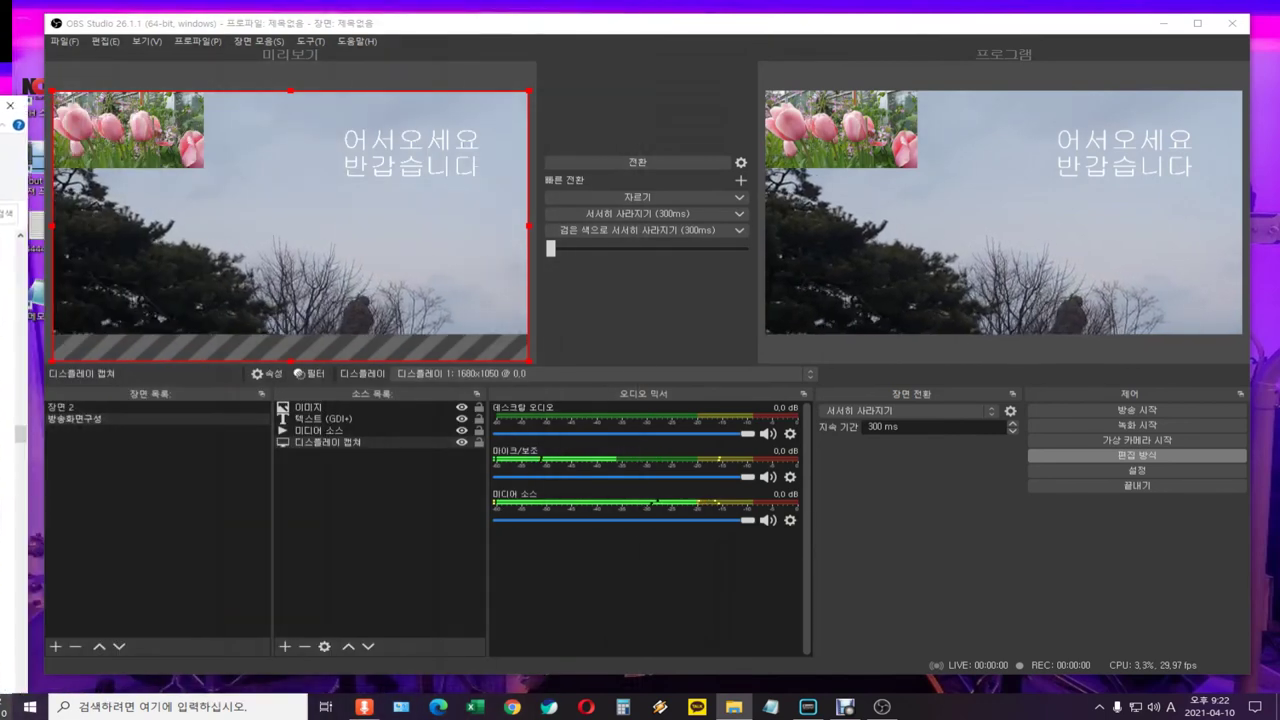
Enlarge the tulip image to cover the whole preview canvas and transition the scene to the program output.
click(141, 132)
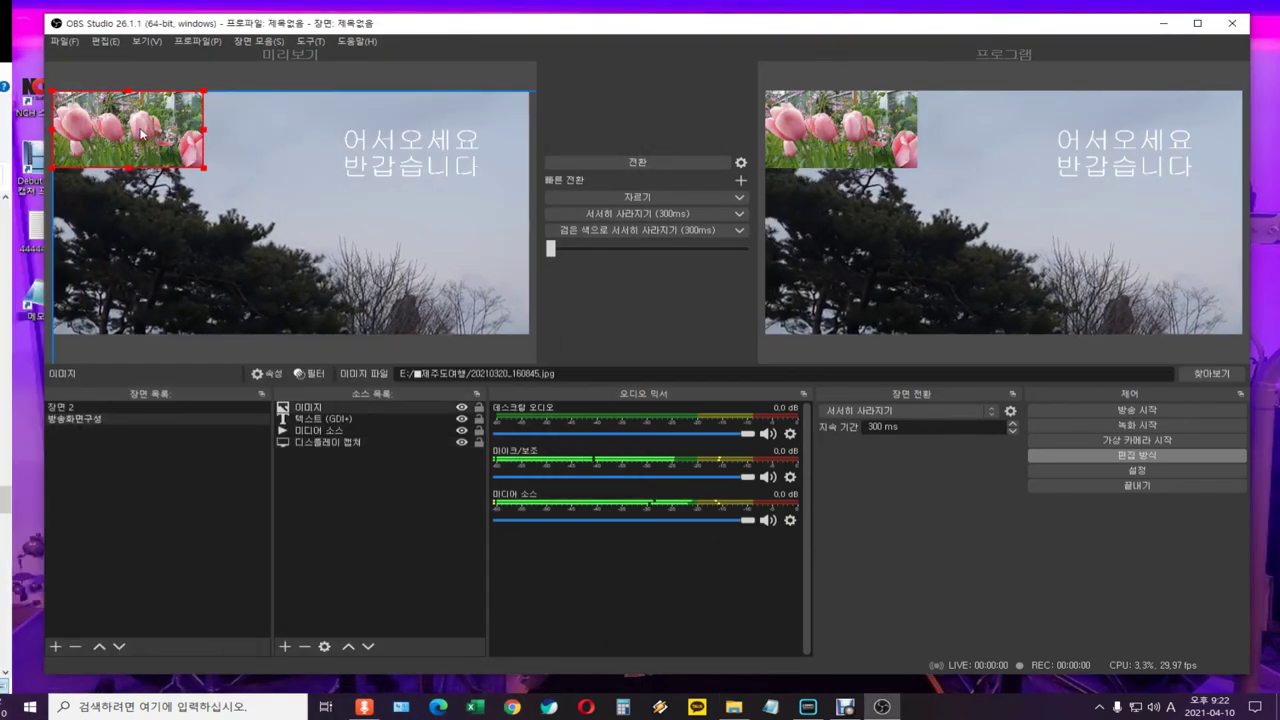
drag(203, 168, 498, 344)
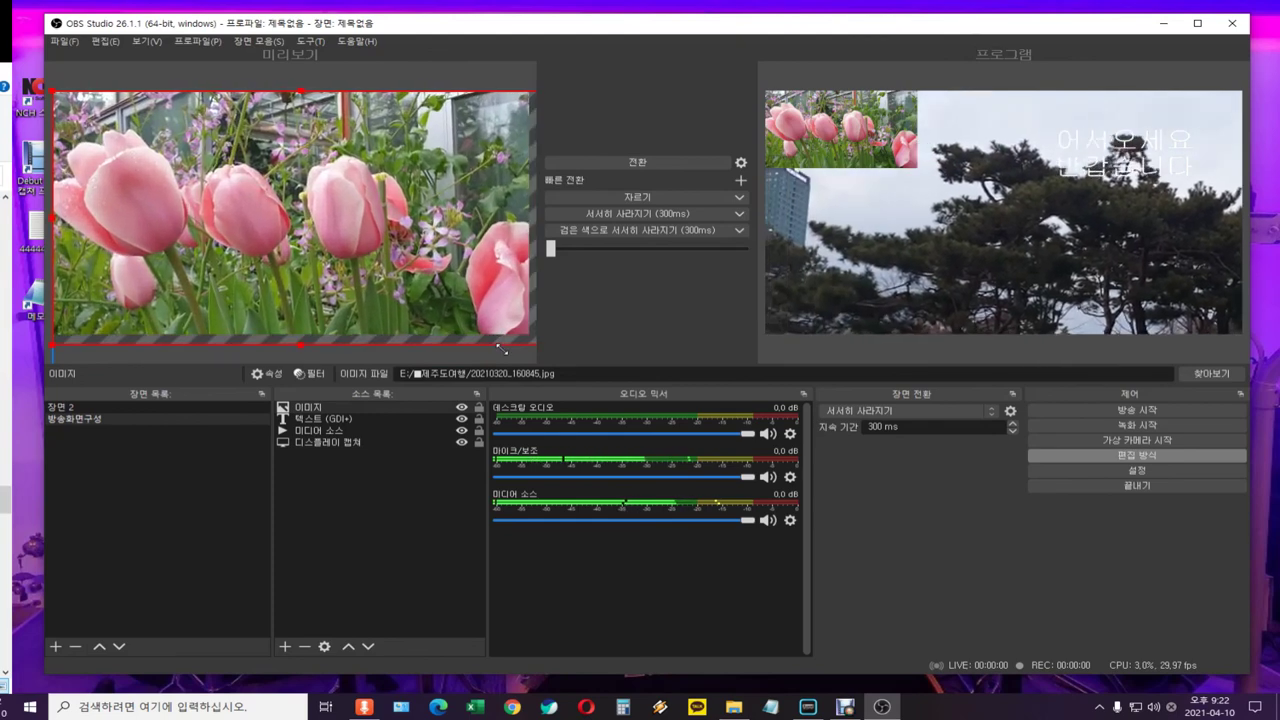
click(500, 352)
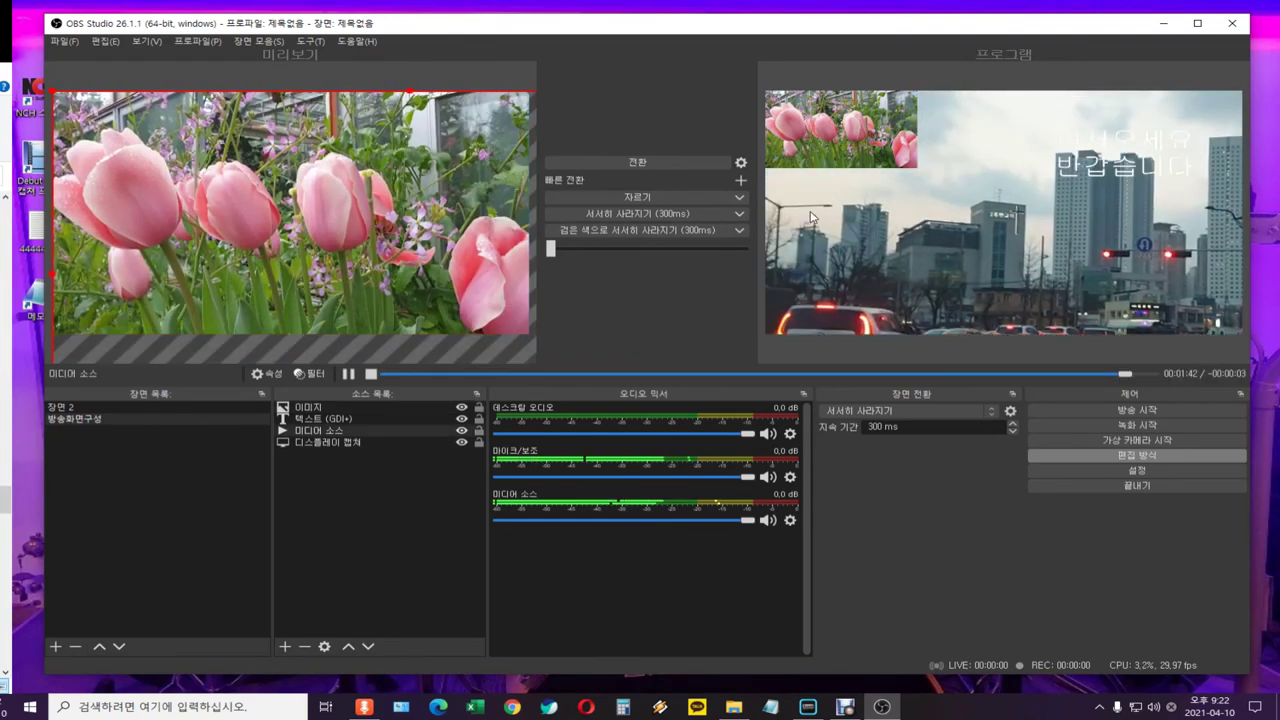
key(Down)
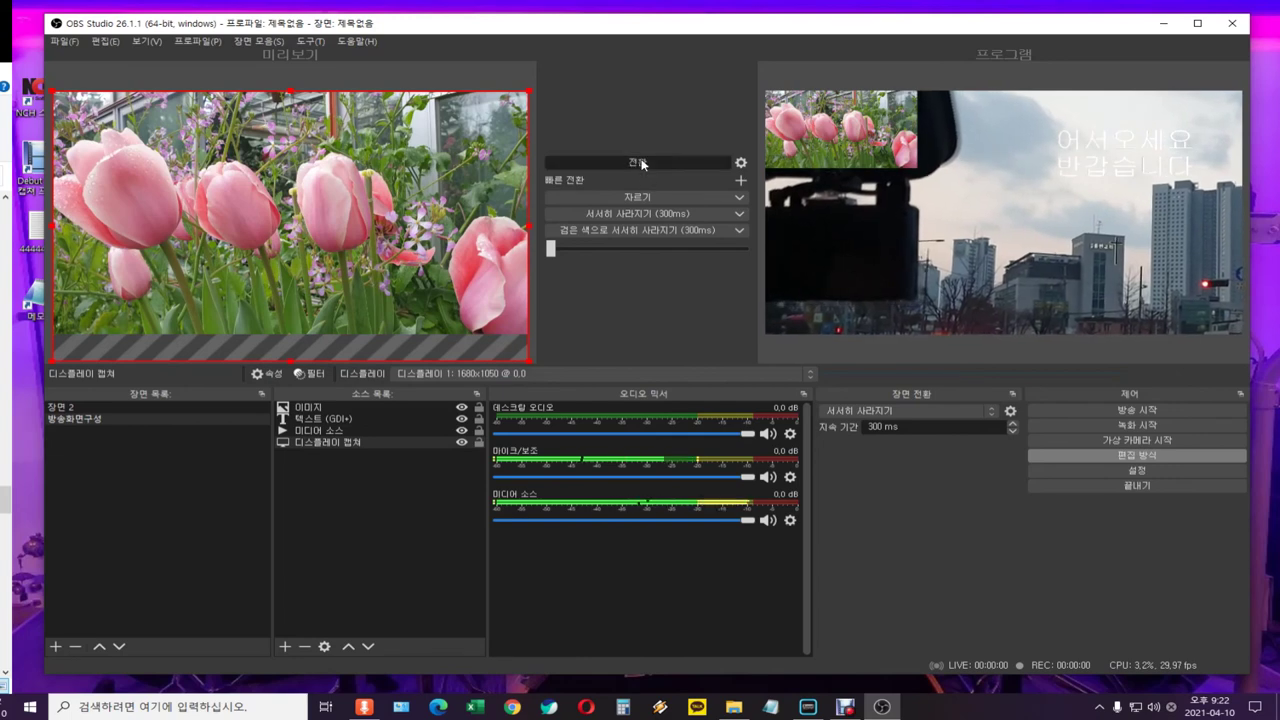
click(641, 163)
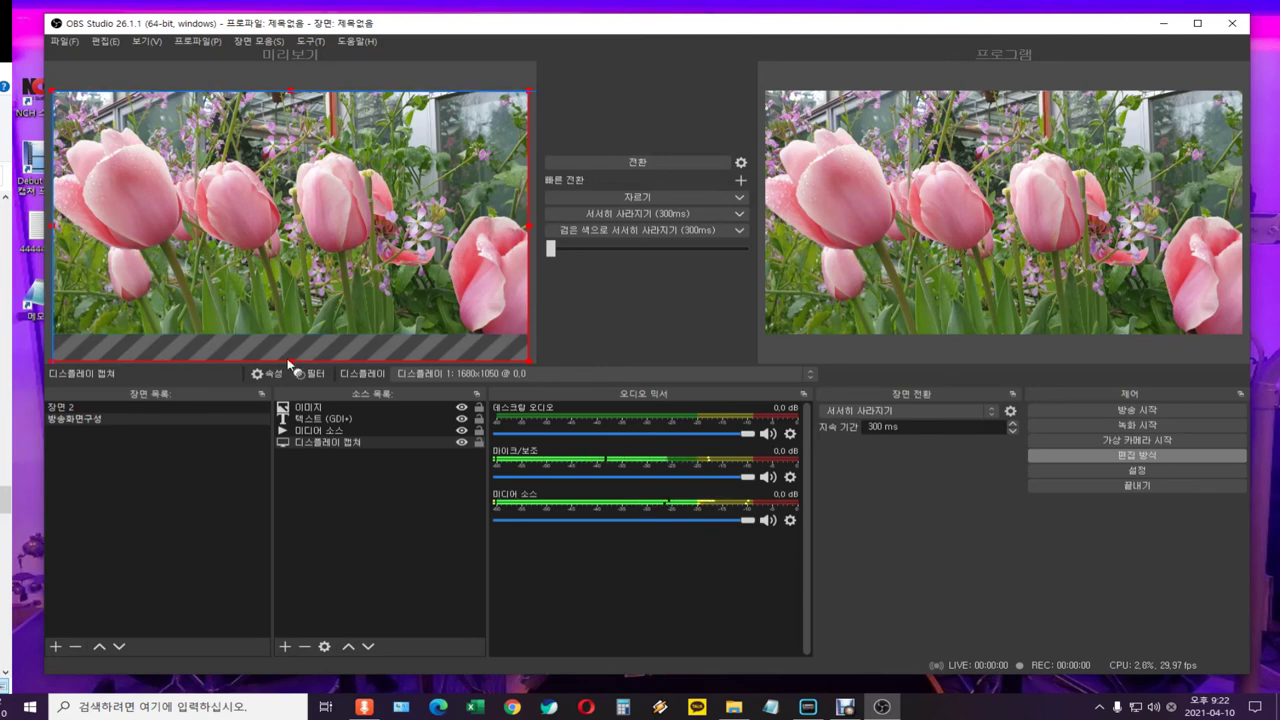
Shrink the display capture to the canvas height and transition the scene to the program output.
drag(292, 360, 292, 346)
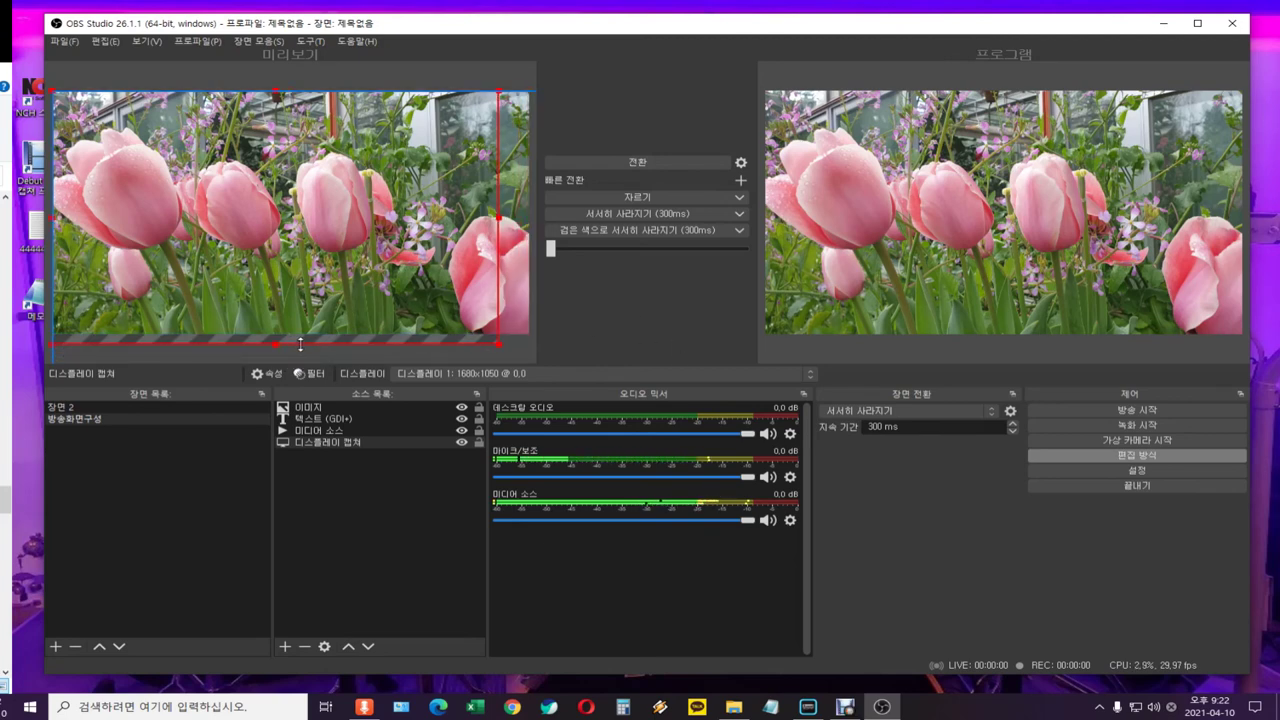
click(512, 286)
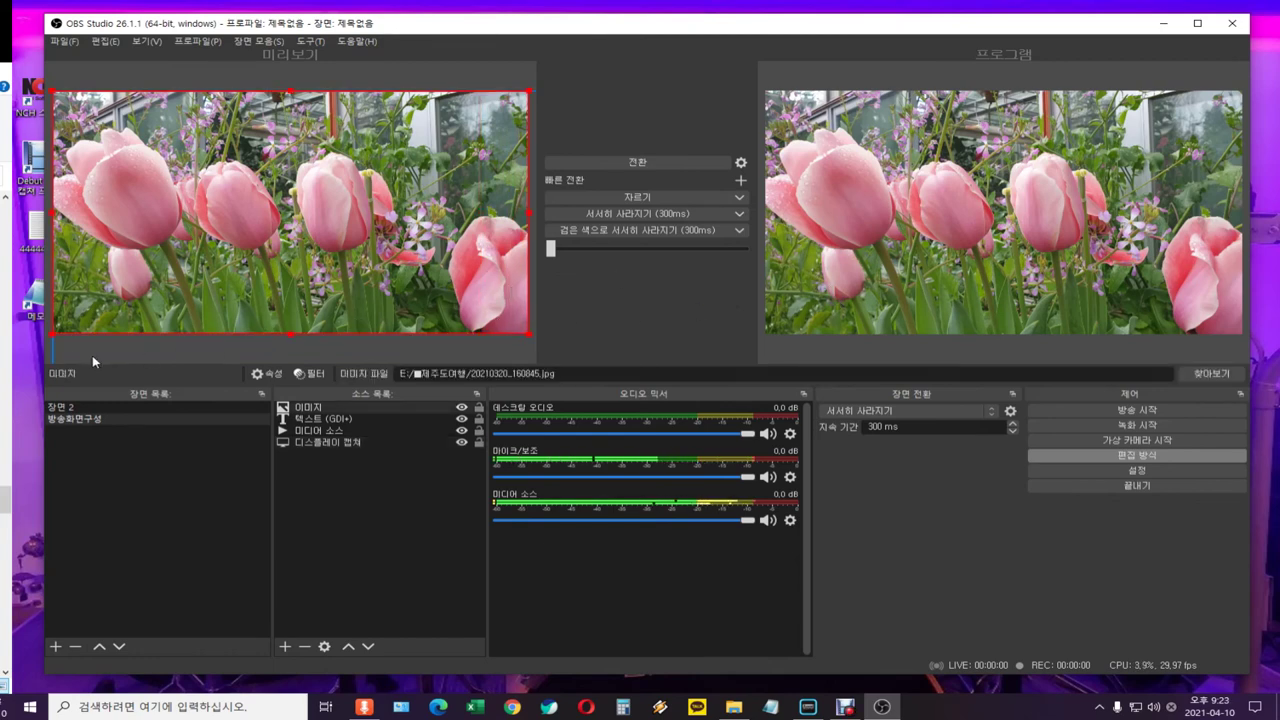
click(53, 351)
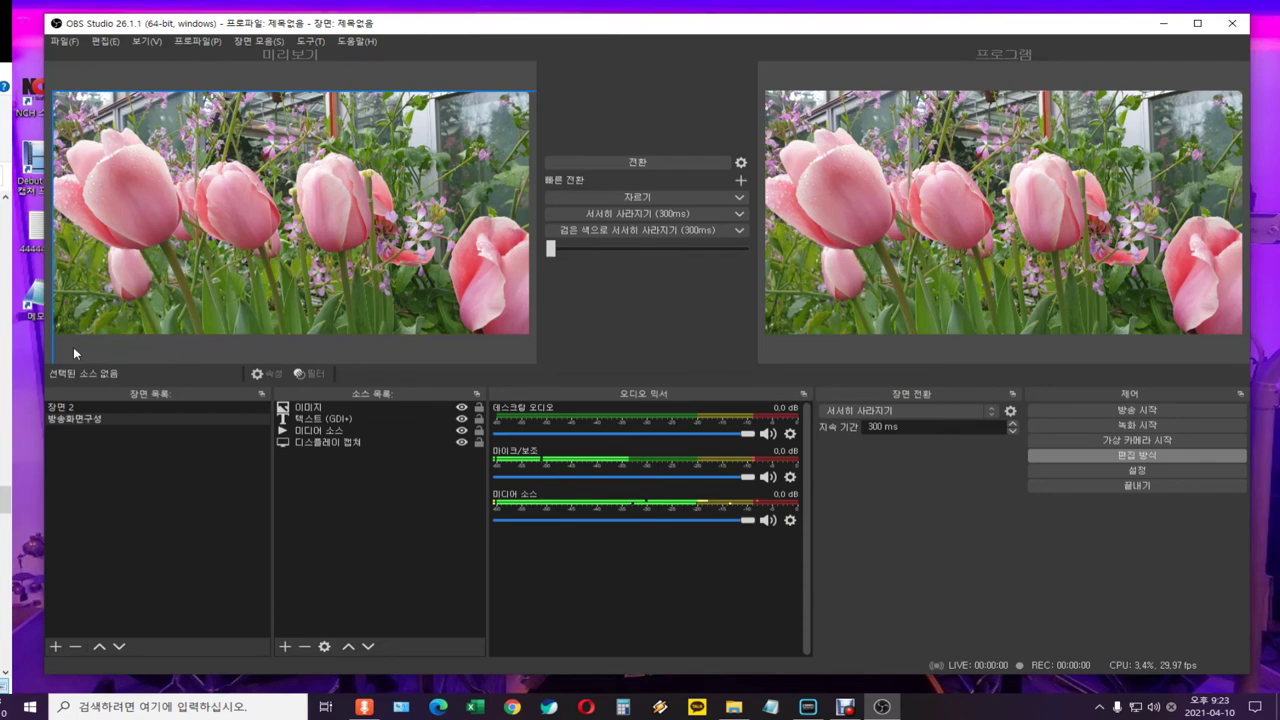
click(66, 341)
click(474, 229)
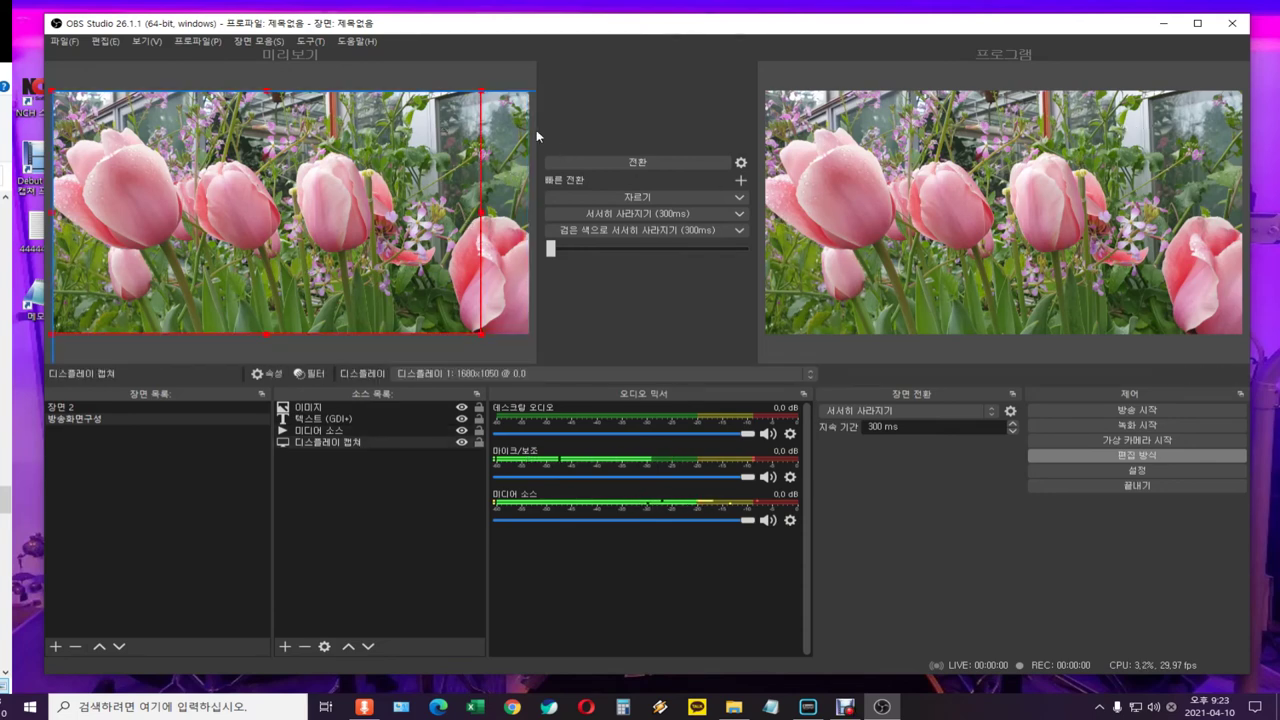
click(506, 276)
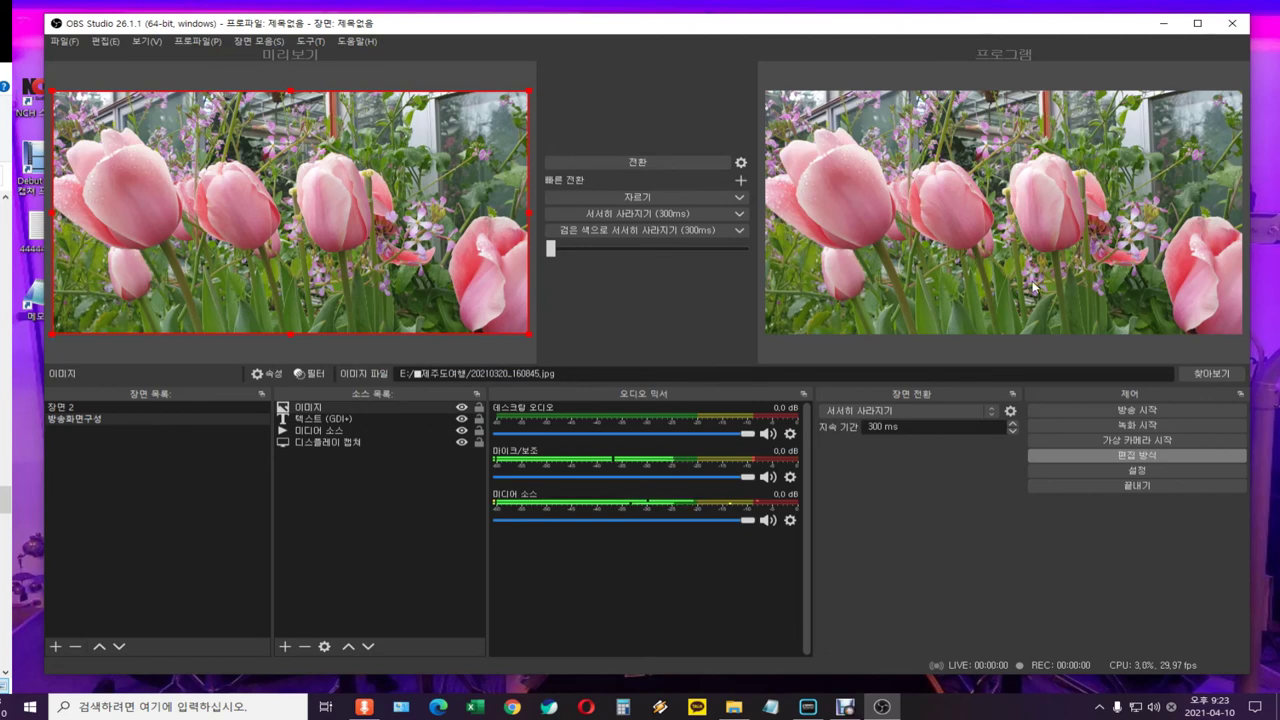
click(660, 165)
Move the media source to the top of the source order, above the image.
click(317, 431)
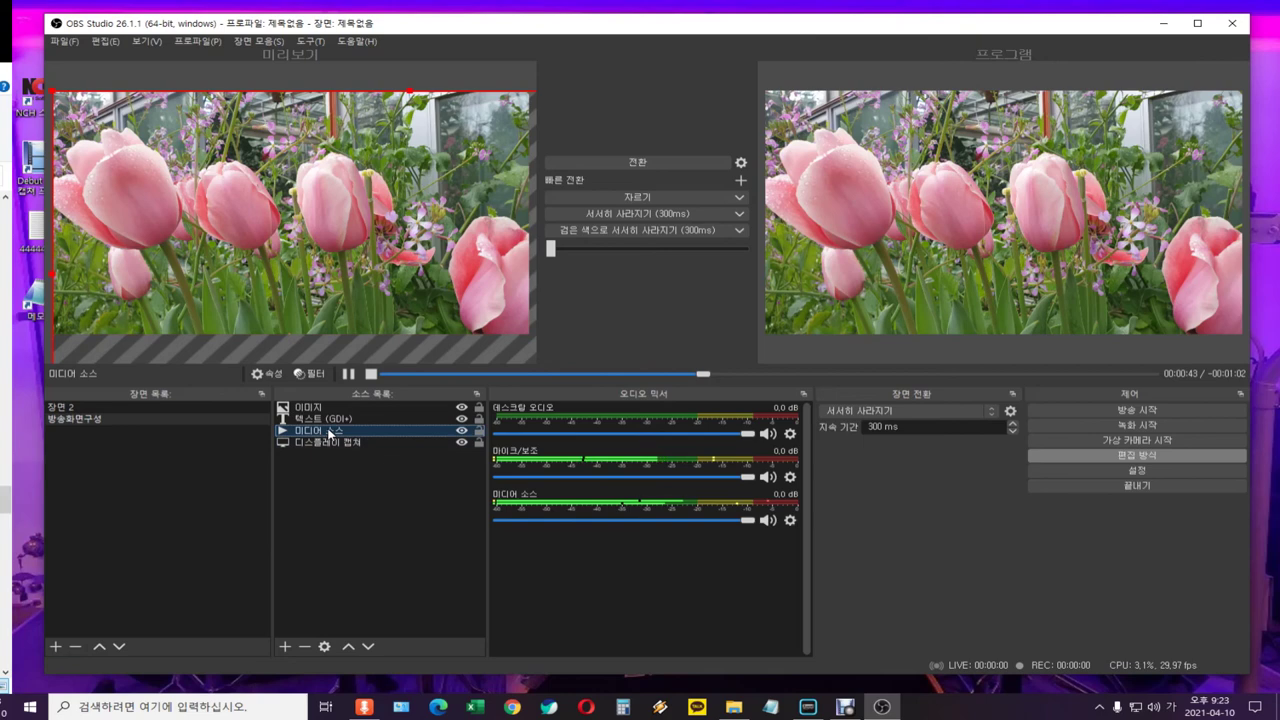
click(348, 647)
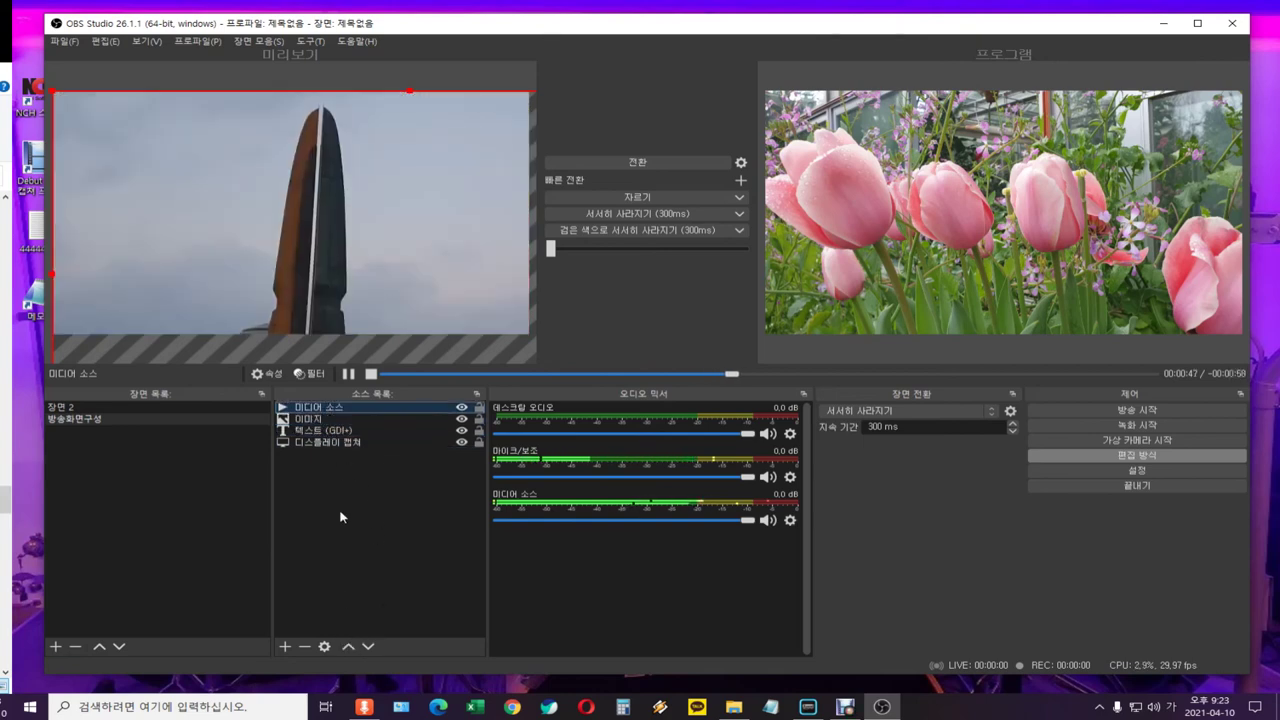
Shrink the oversized media source to fit the preview canvas exactly and transition the scene to the program output.
click(497, 308)
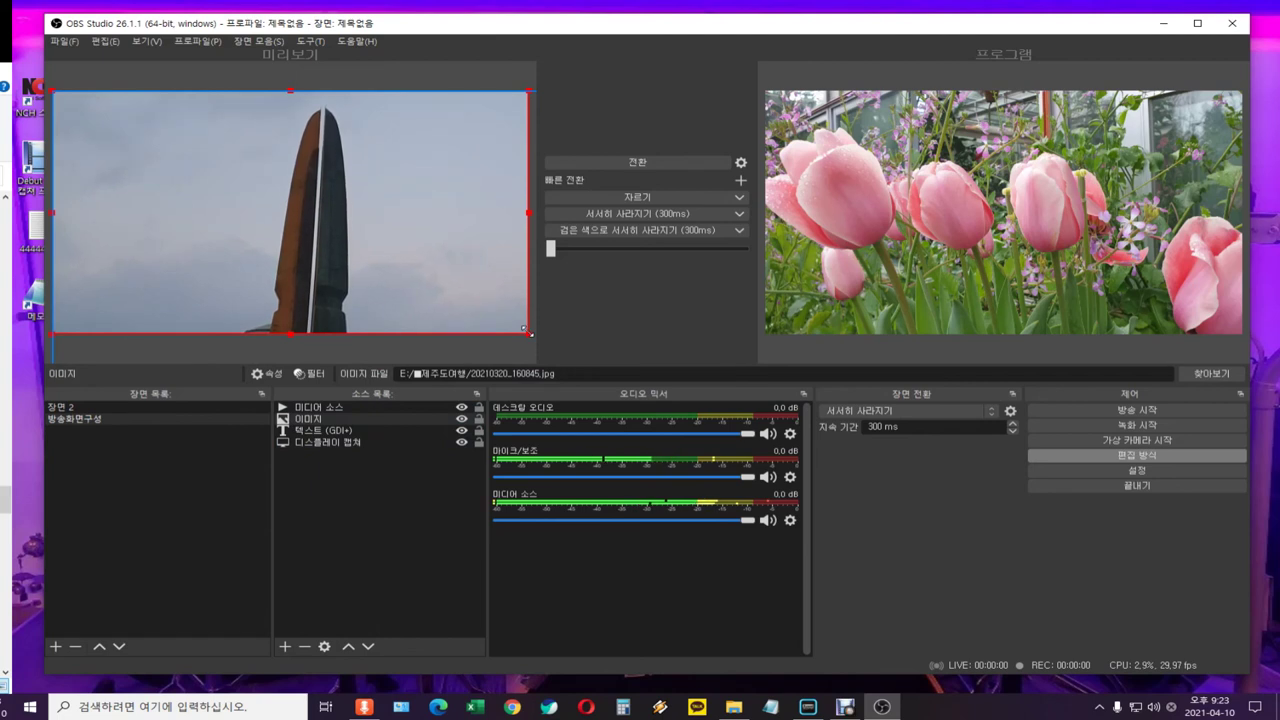
click(471, 274)
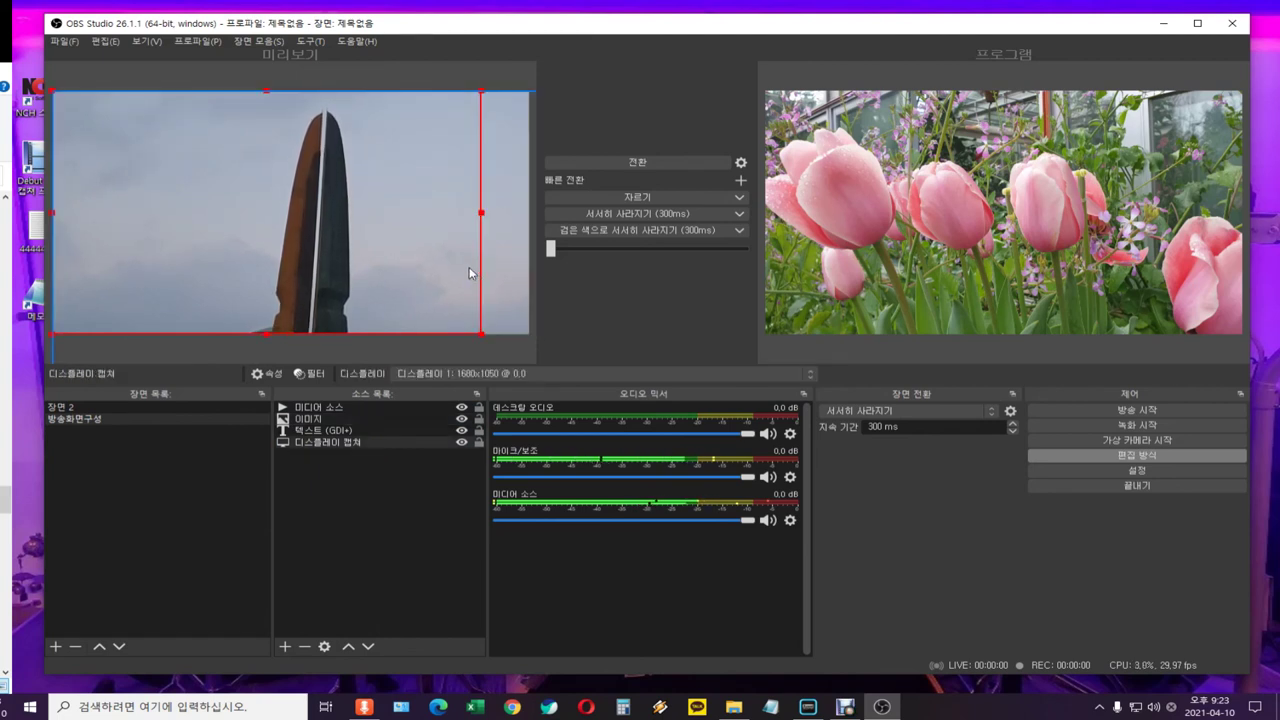
click(61, 122)
drag(56, 96, 528, 334)
key(ctrl+z)
click(433, 333)
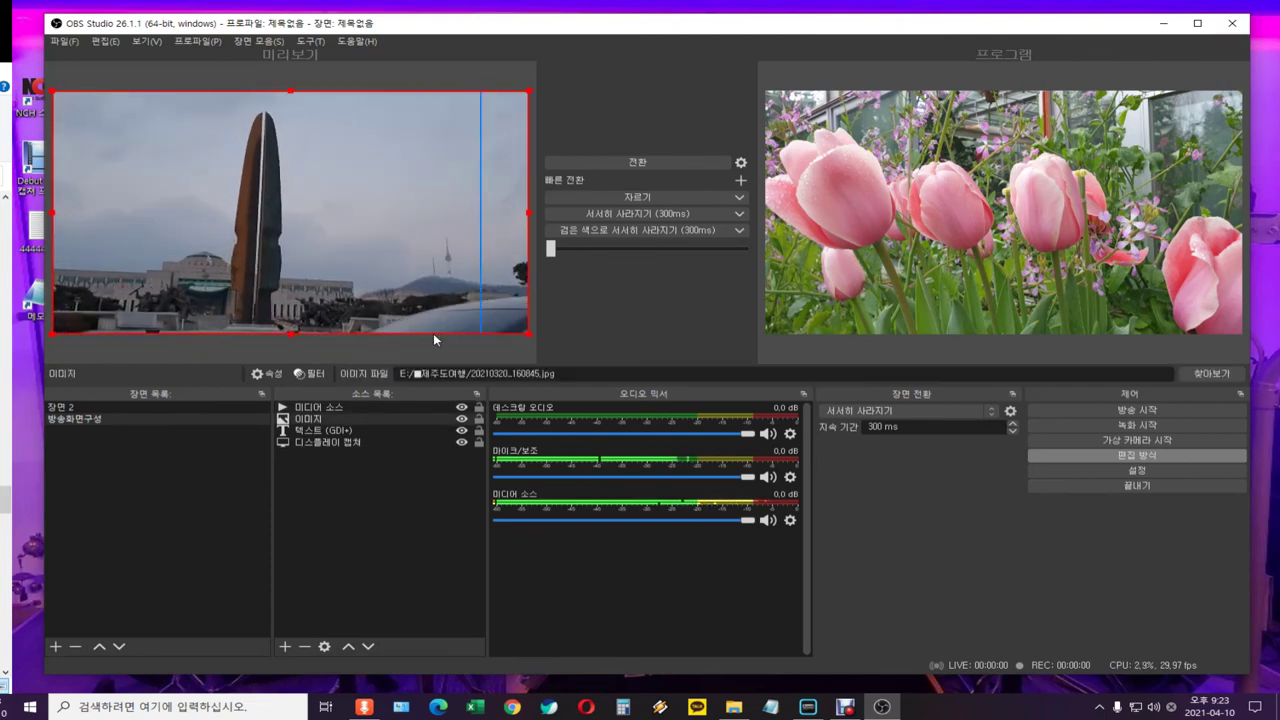
click(641, 161)
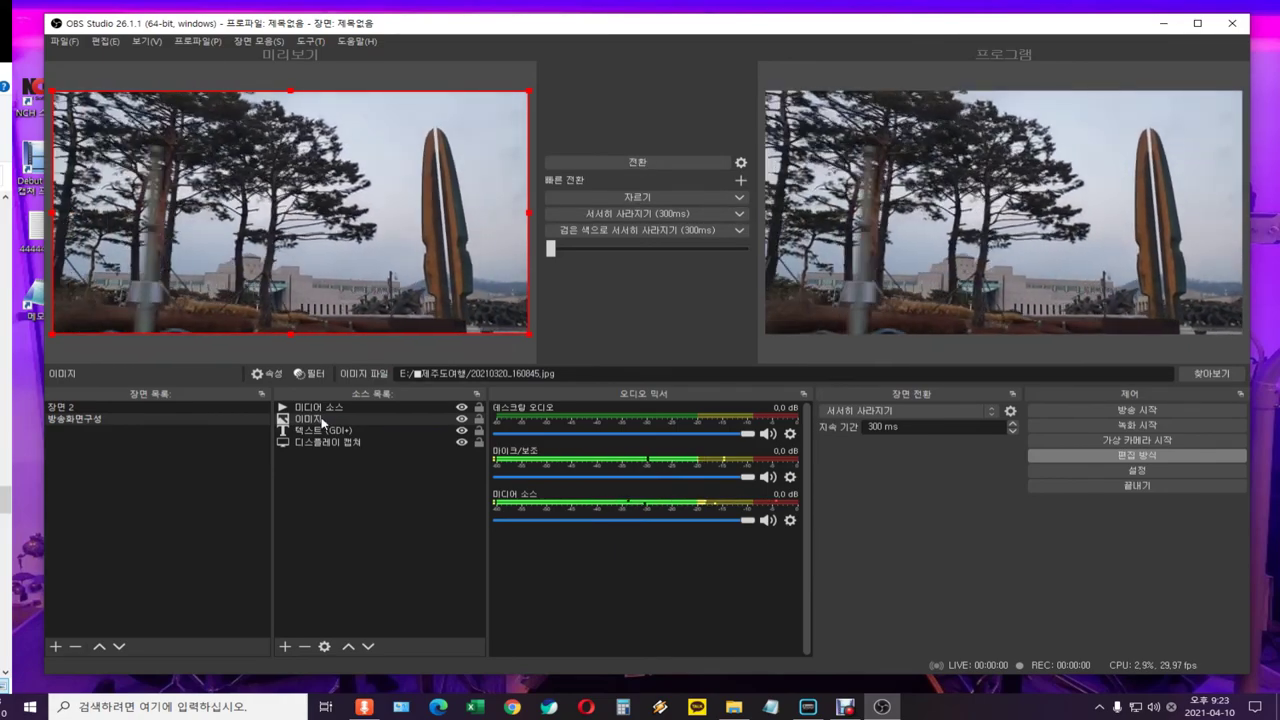
Bring the tulip image above the media source and place it as a thumbnail about a third of the canvas width at the lower left.
click(320, 419)
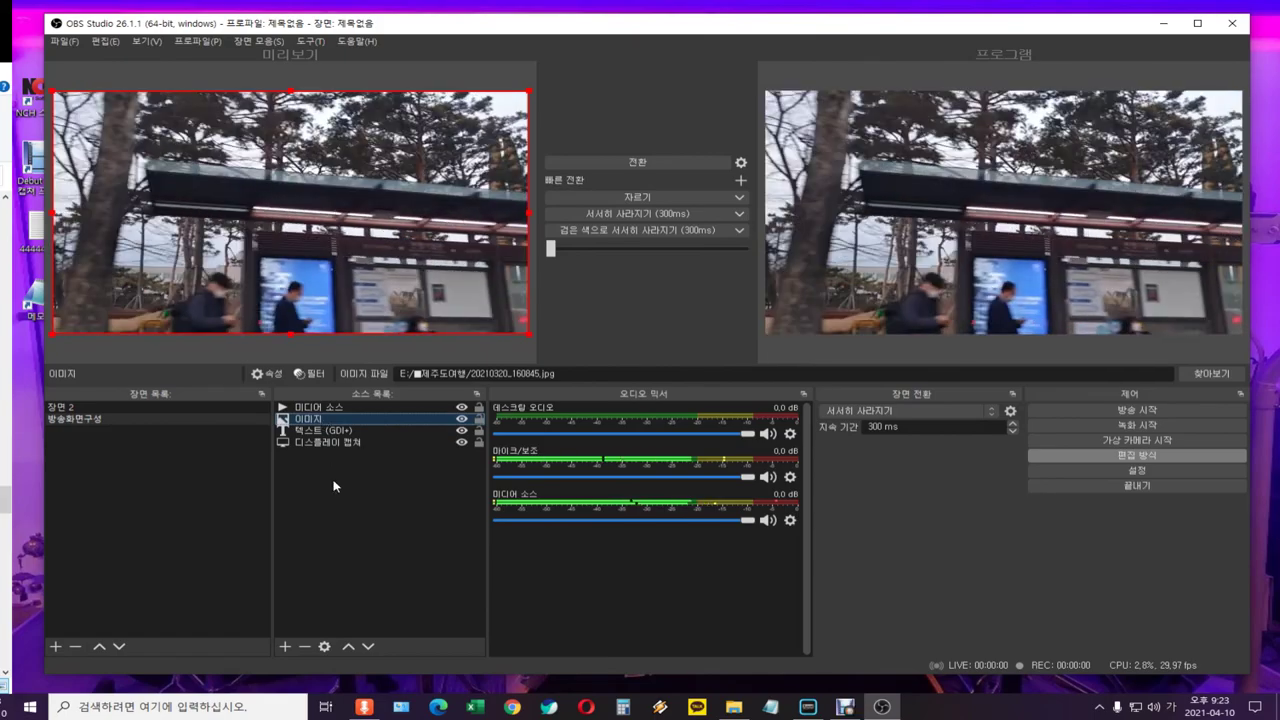
click(347, 647)
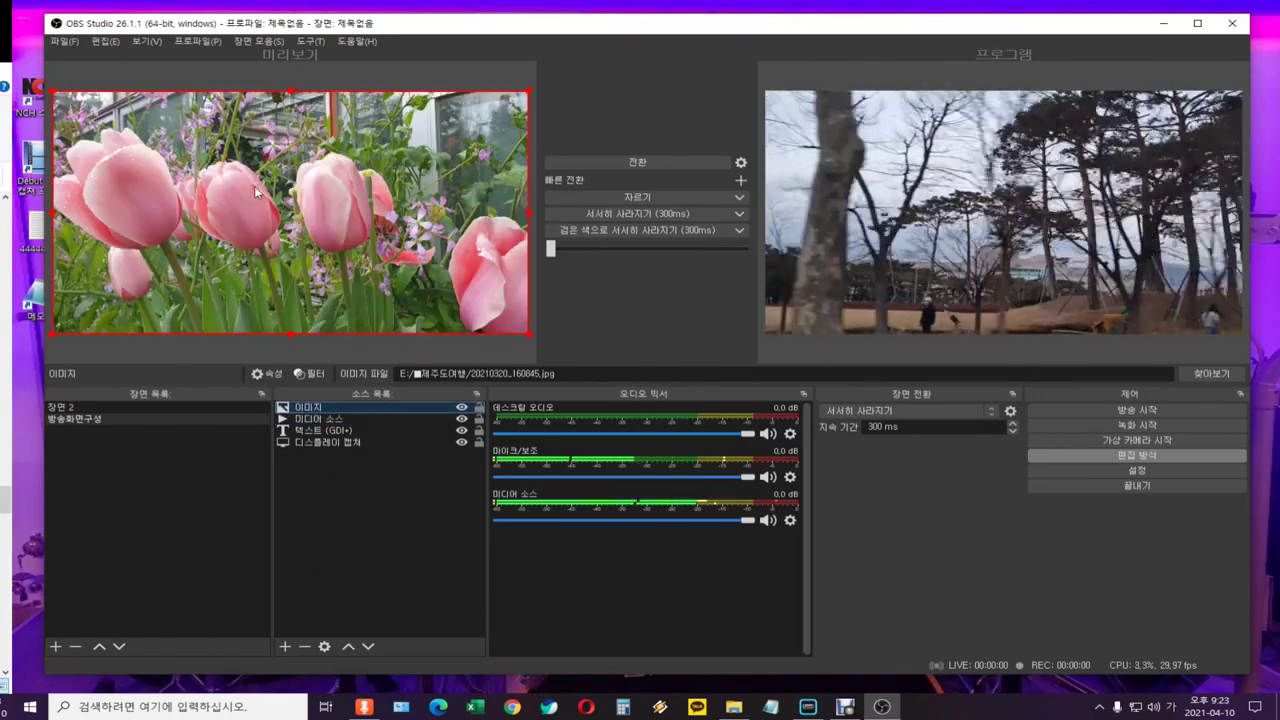
drag(50, 90, 361, 249)
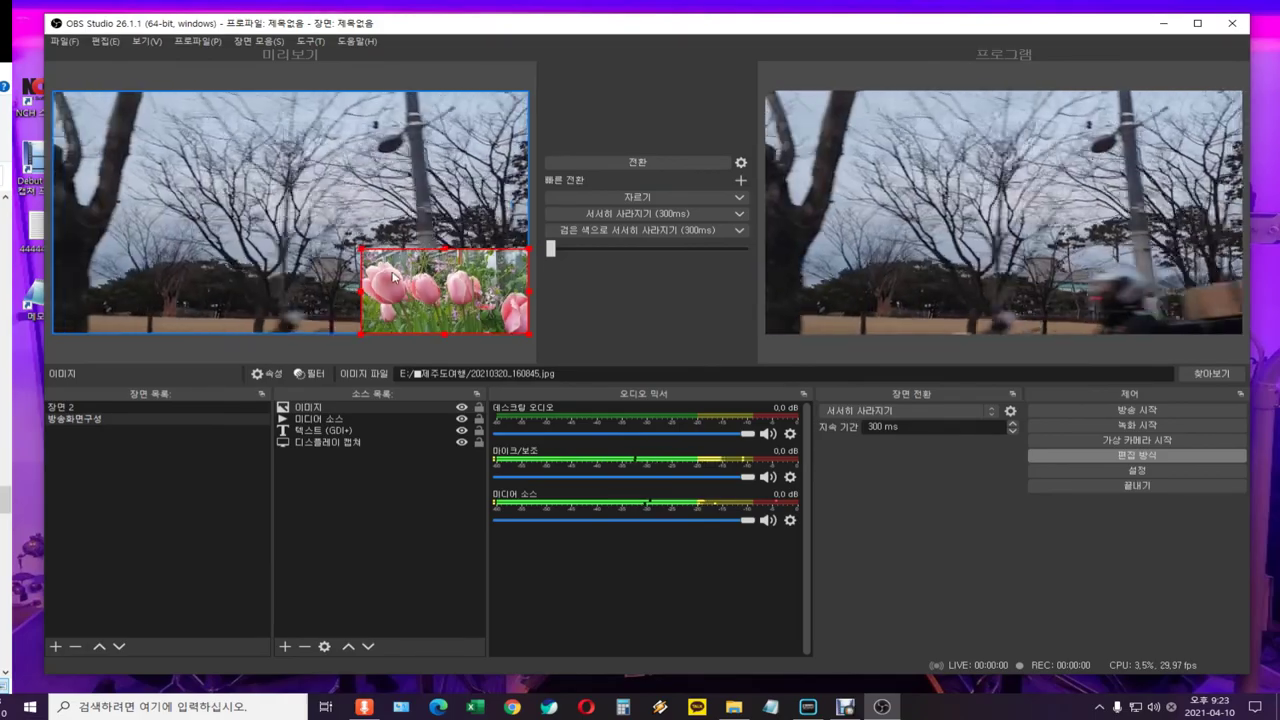
drag(431, 275, 137, 272)
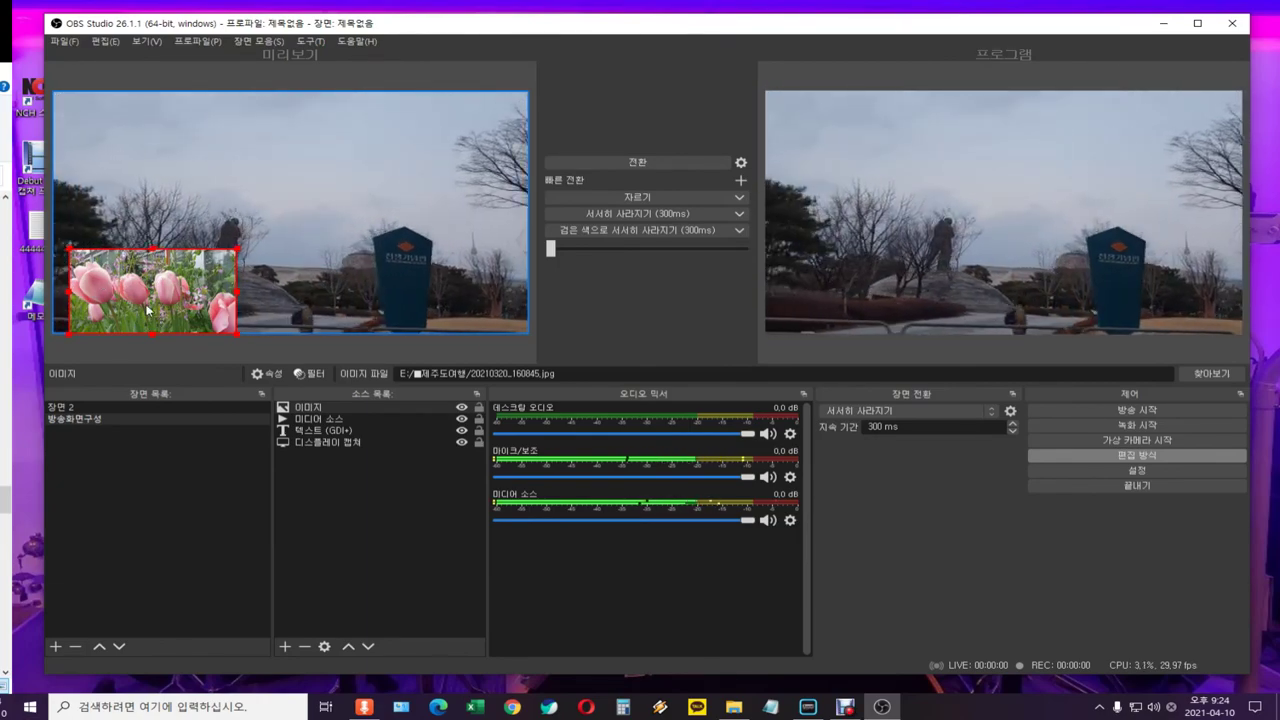
Move the text source to the top of the source order, above the image and the media source.
click(340, 419)
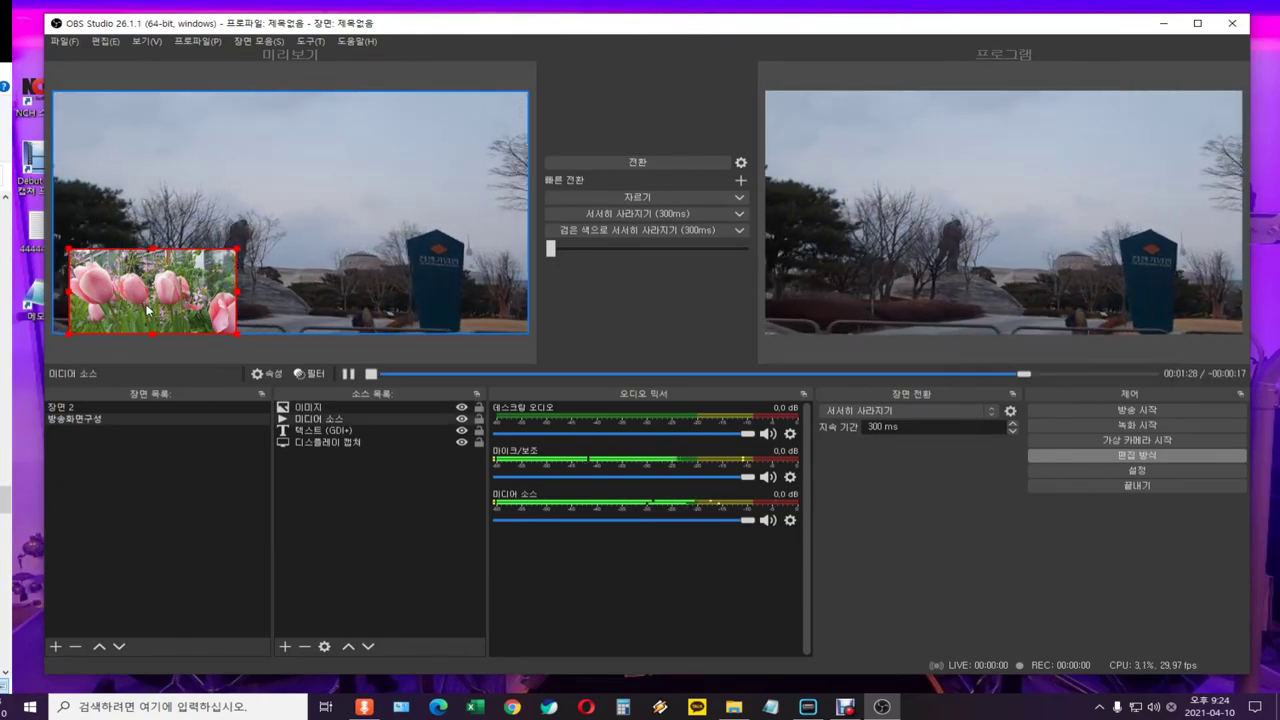
click(325, 431)
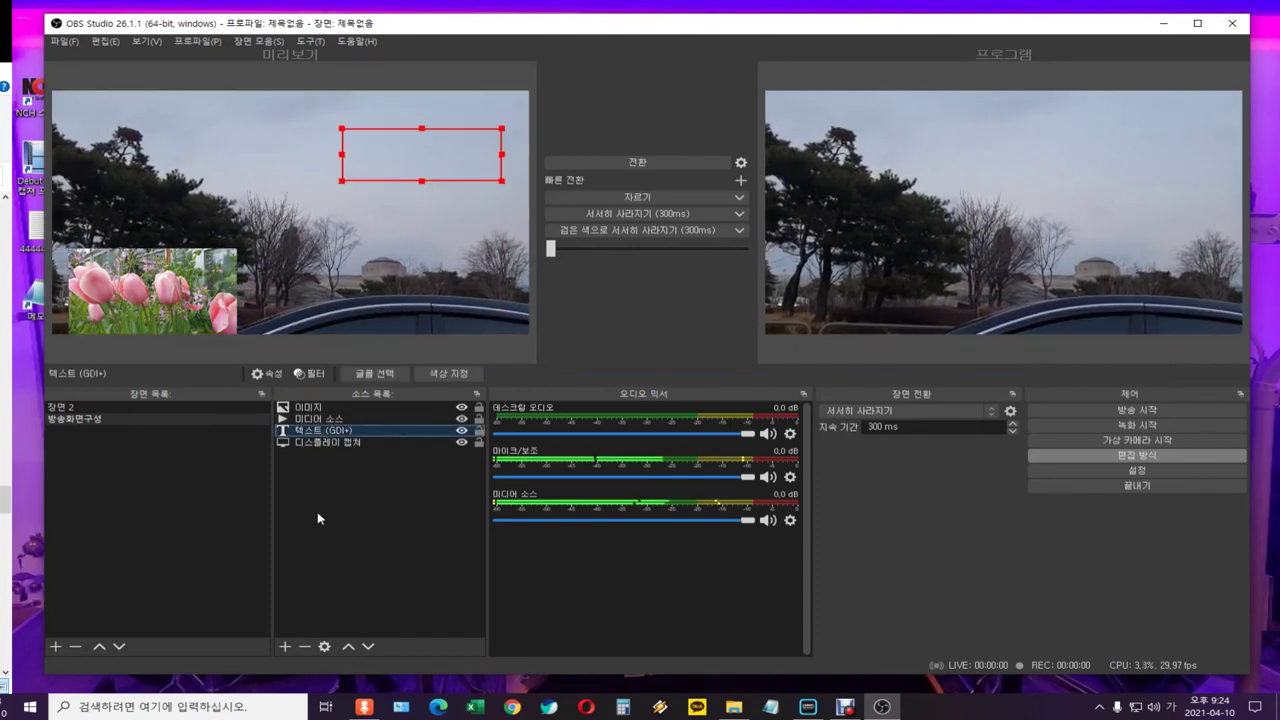
click(348, 647)
click(348, 647)
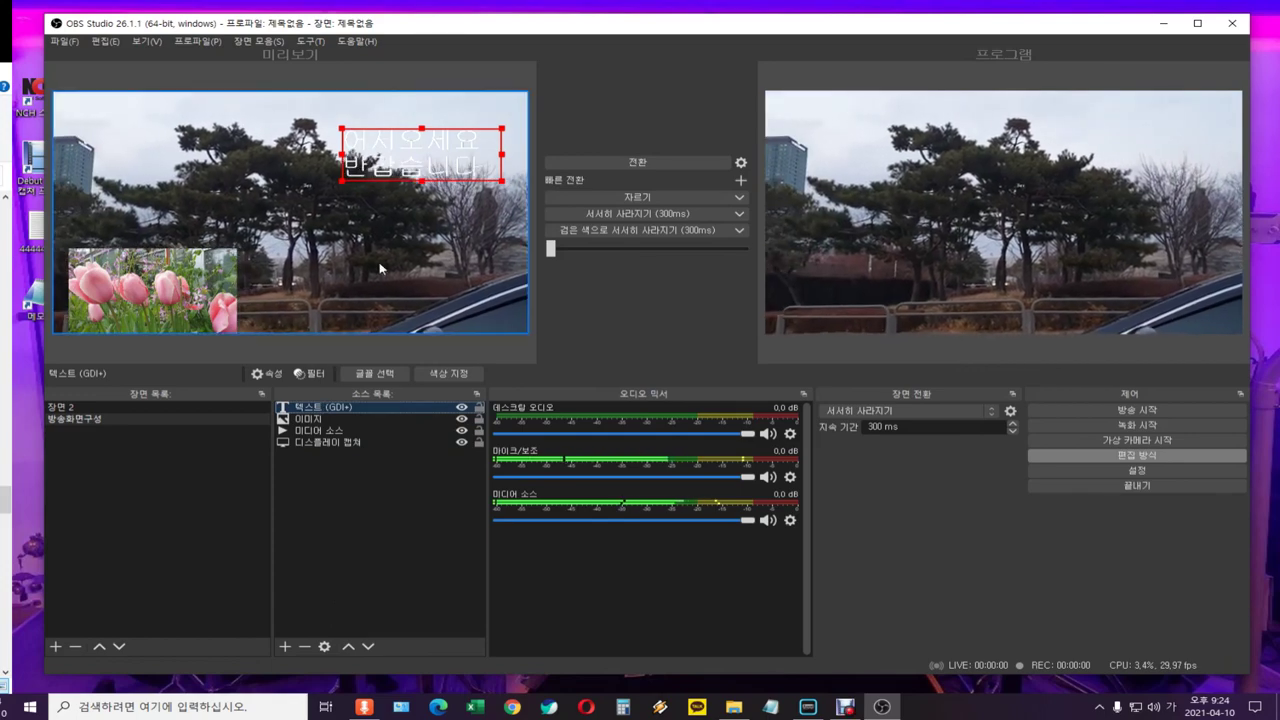
Enlarge the display capture to the full canvas width and transition the scene with text, thumbnail and video to the program output.
click(380, 271)
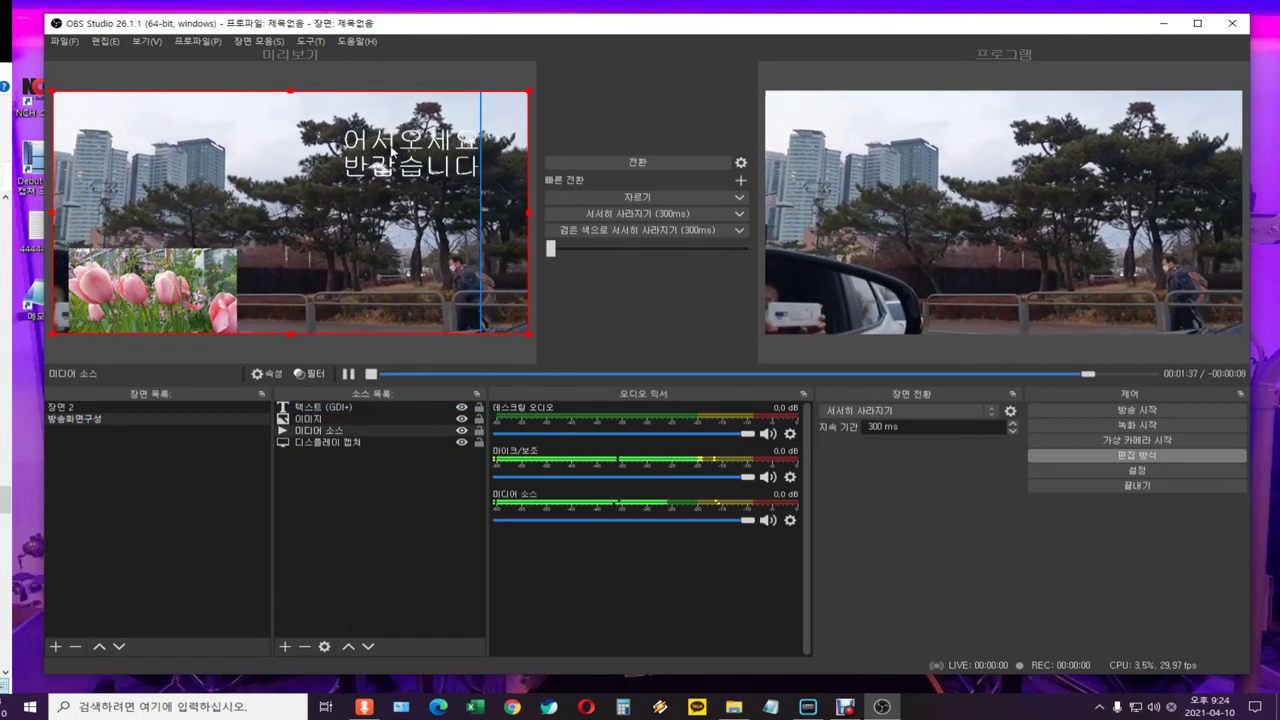
click(405, 150)
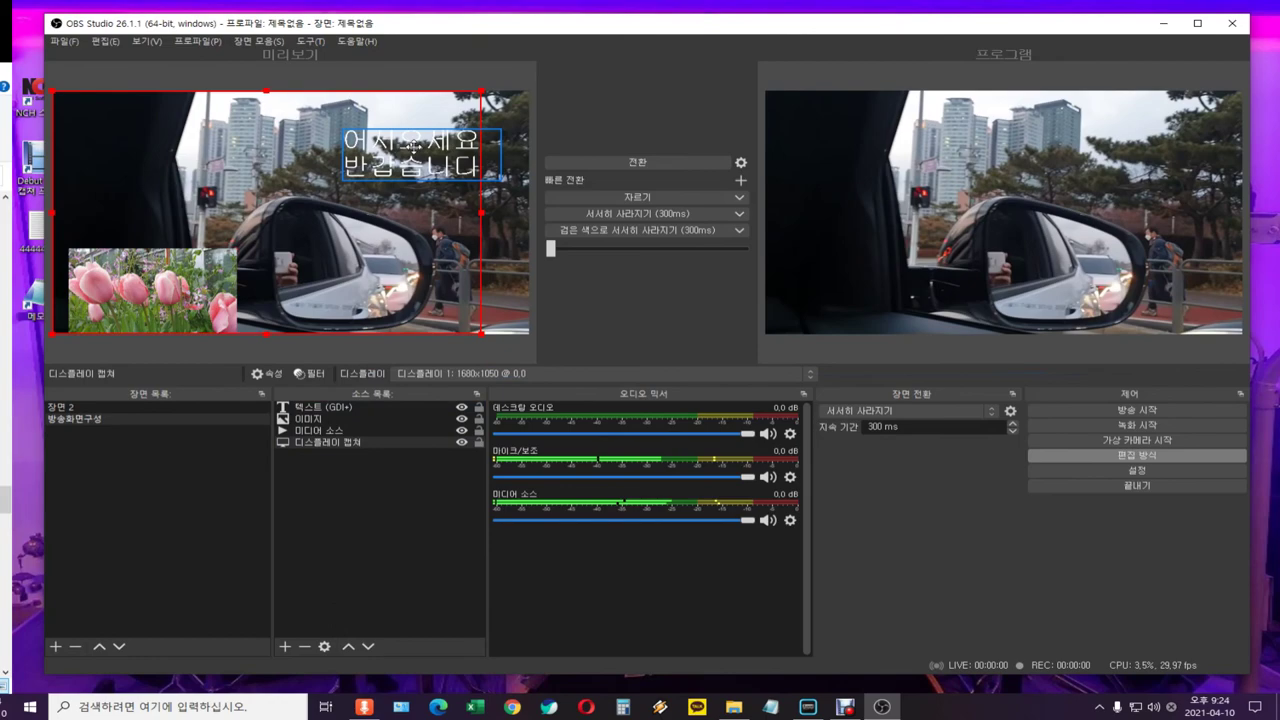
drag(421, 153, 427, 148)
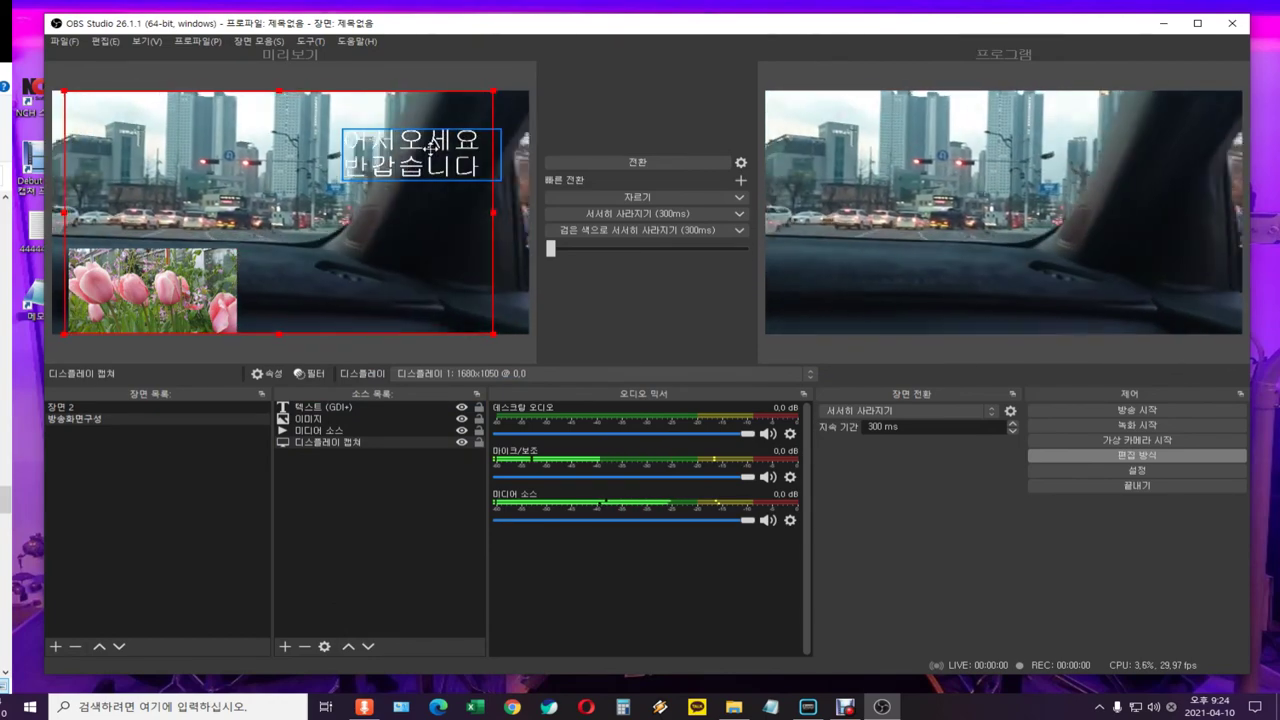
key(ctrl+f)
click(462, 177)
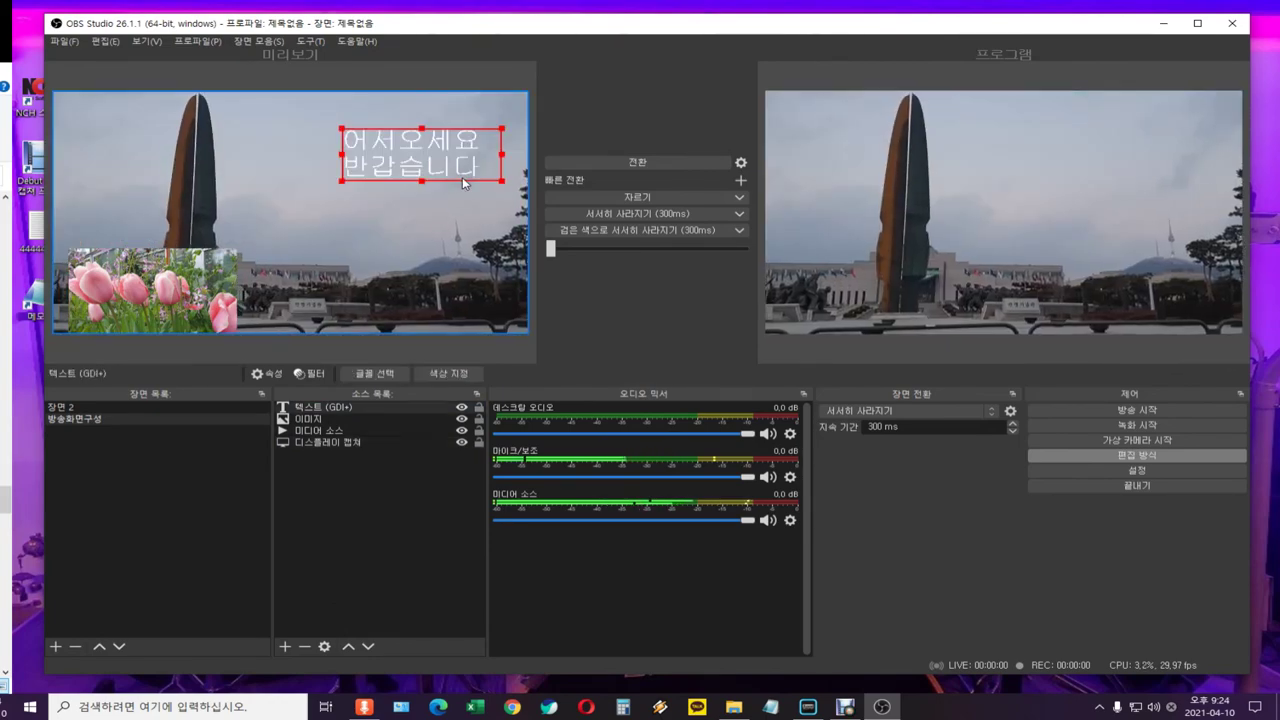
click(367, 181)
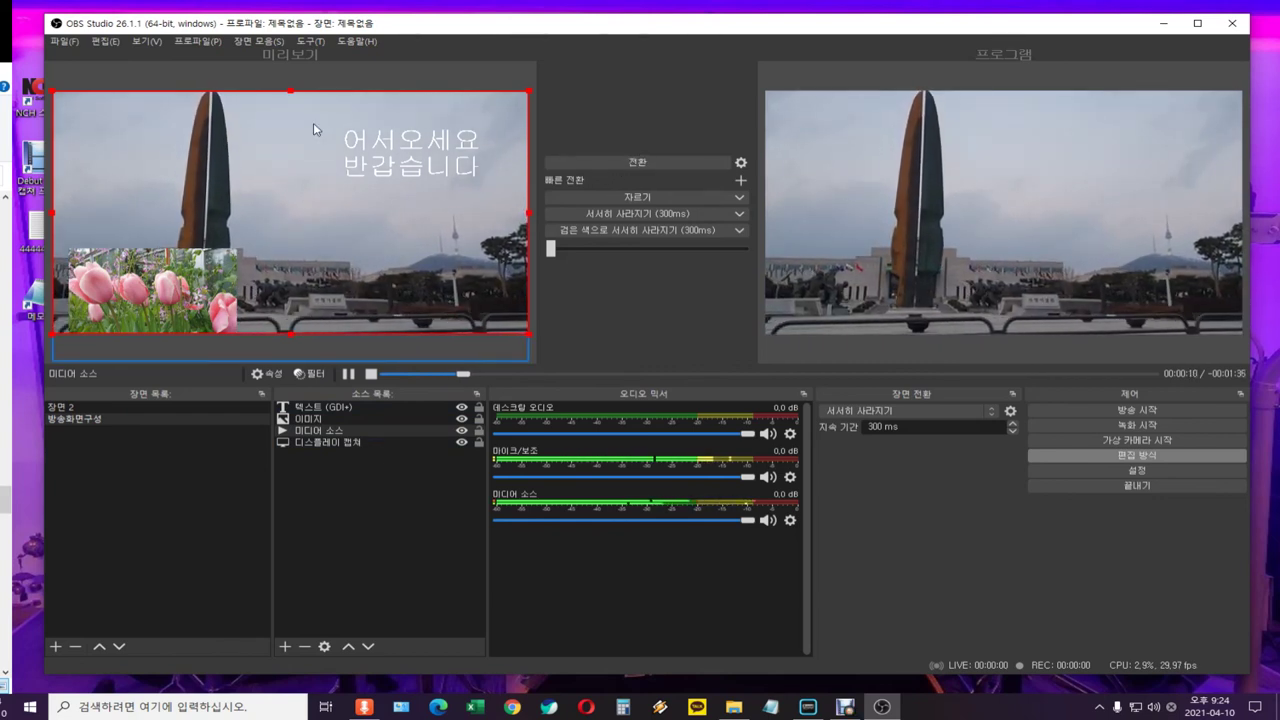
click(637, 163)
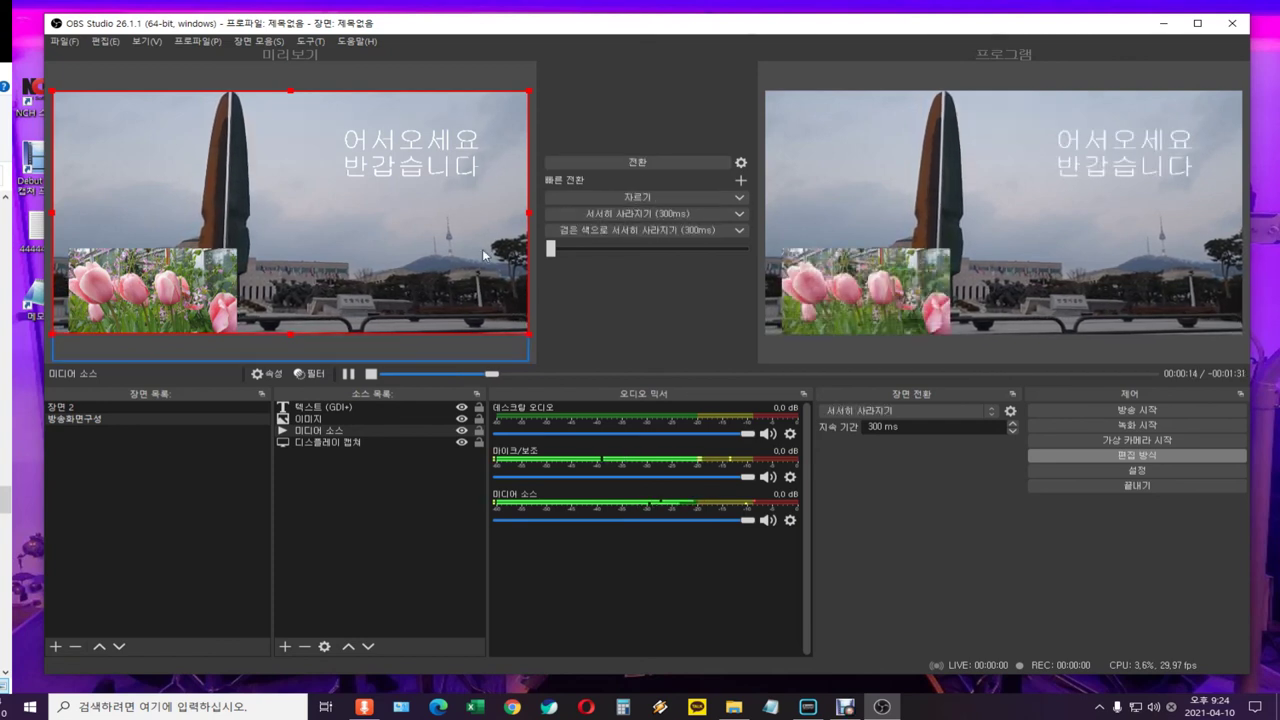